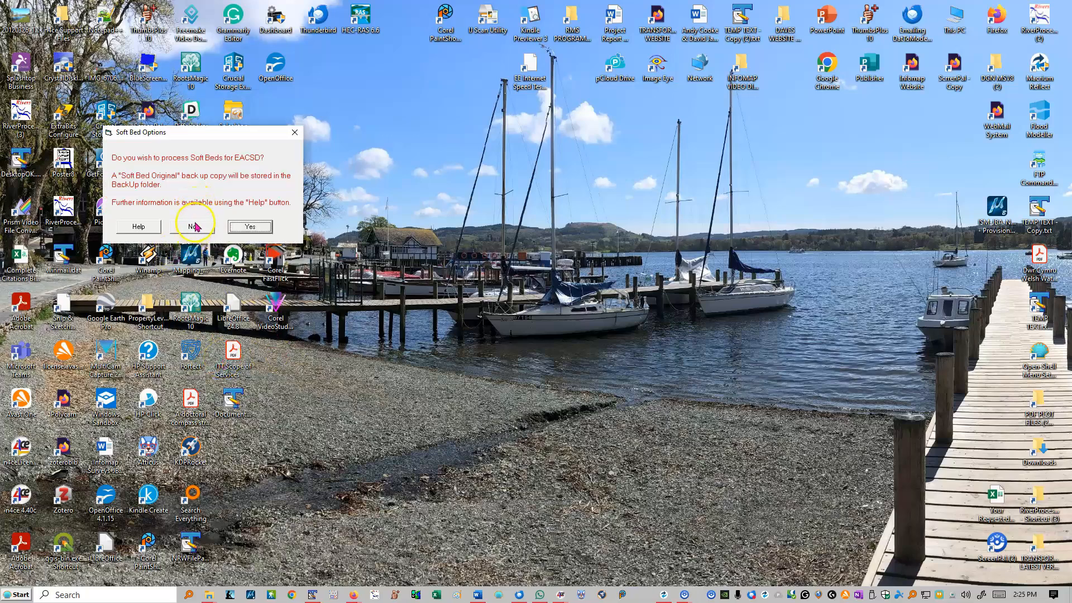
# Decline Soft Bed processing for EACSD and dismiss the Plot of Plan notice
pyautogui.click(202, 229)
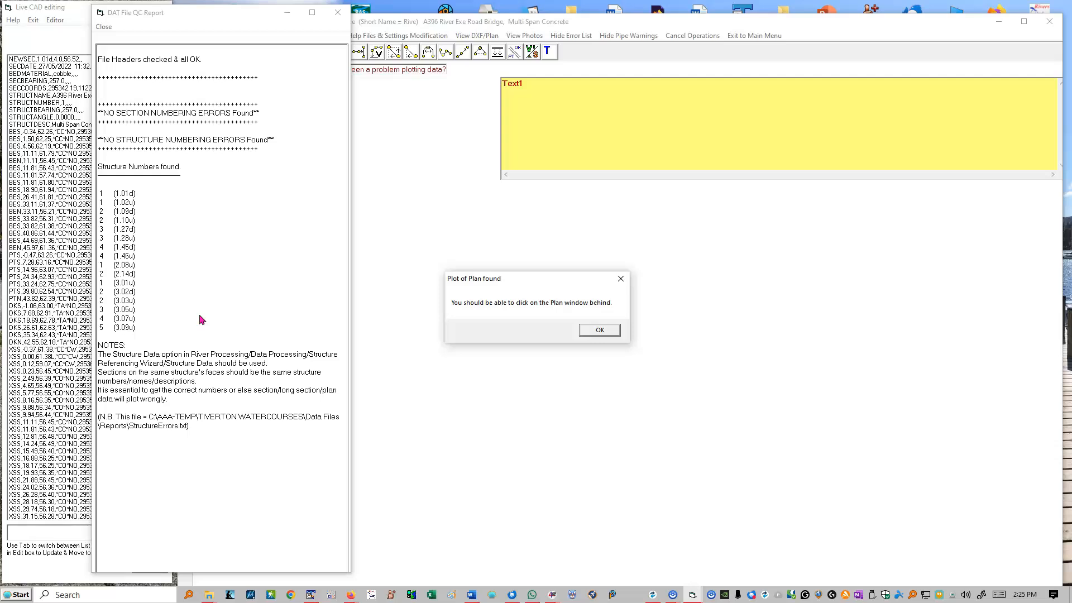
pyautogui.click(599, 330)
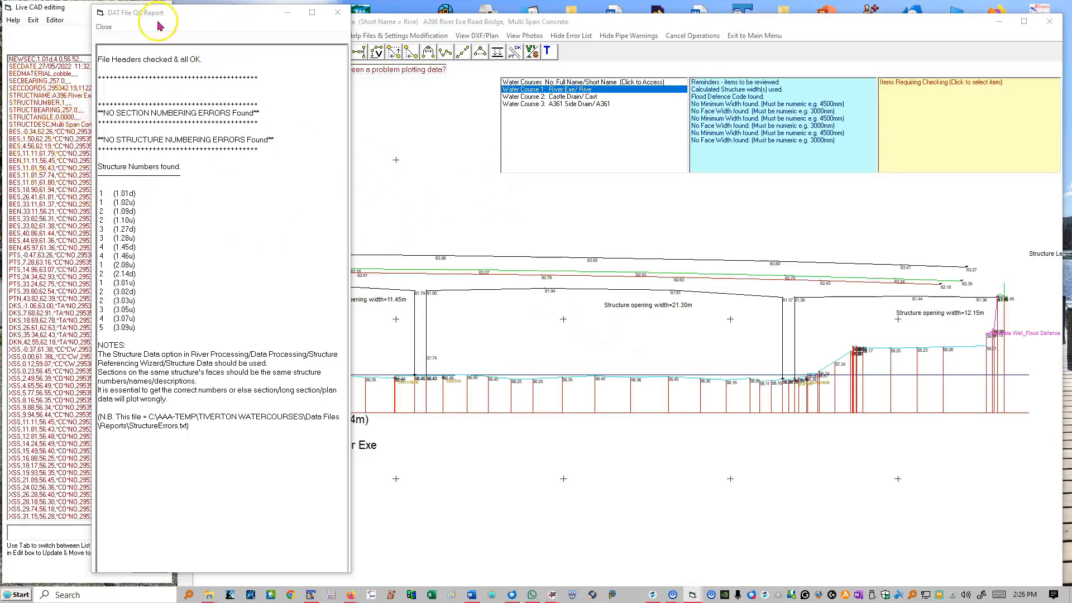
# Review the header, section numbering and structure numbering checks in the DAT File QC Report, including structure 3.01u, and close the report
pyautogui.moveTo(173, 12)
pyautogui.mouseDown()
pyautogui.moveTo(324, 198)
pyautogui.moveTo(530, 317)
pyautogui.moveTo(173, 17)
pyautogui.mouseUp()
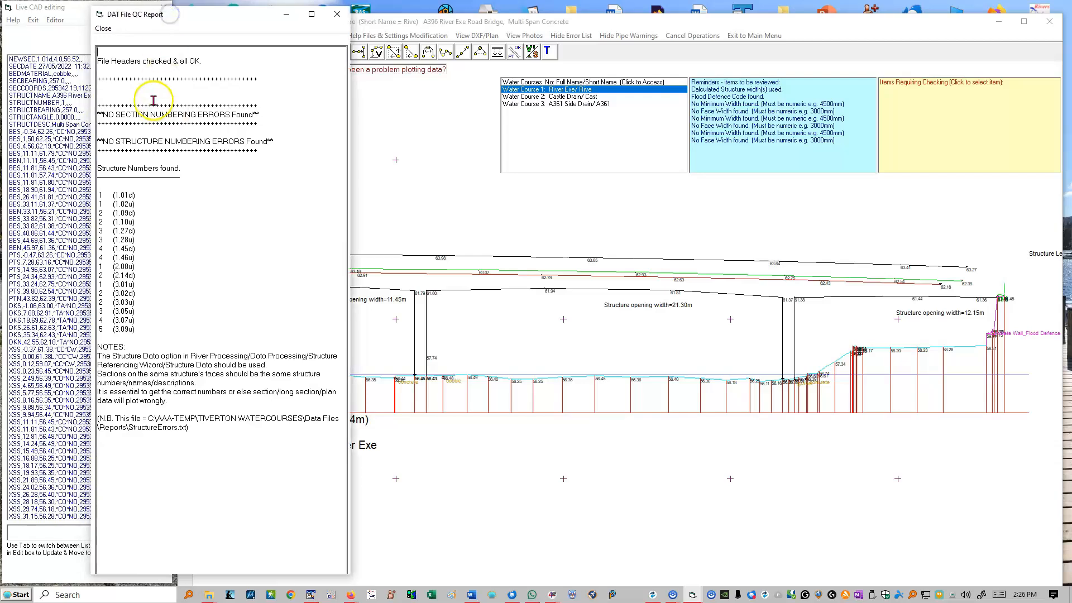
pyautogui.moveTo(205, 62); pyautogui.dragTo(68, 60)
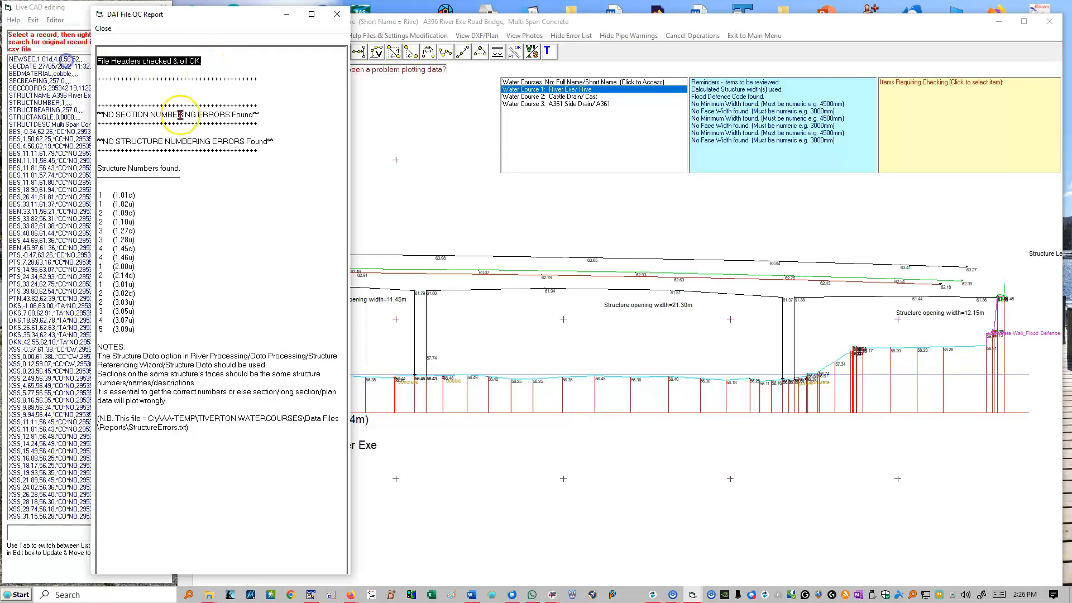
pyautogui.click(265, 118)
pyautogui.click(286, 147)
pyautogui.moveTo(286, 146); pyautogui.dragTo(98, 133)
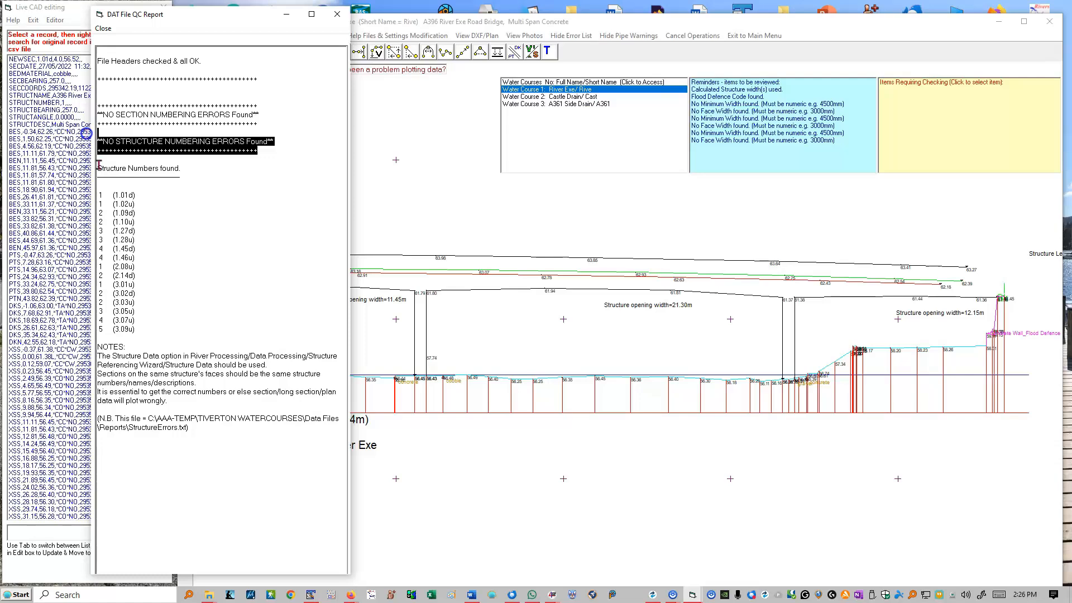
pyautogui.moveTo(136, 329); pyautogui.dragTo(104, 178)
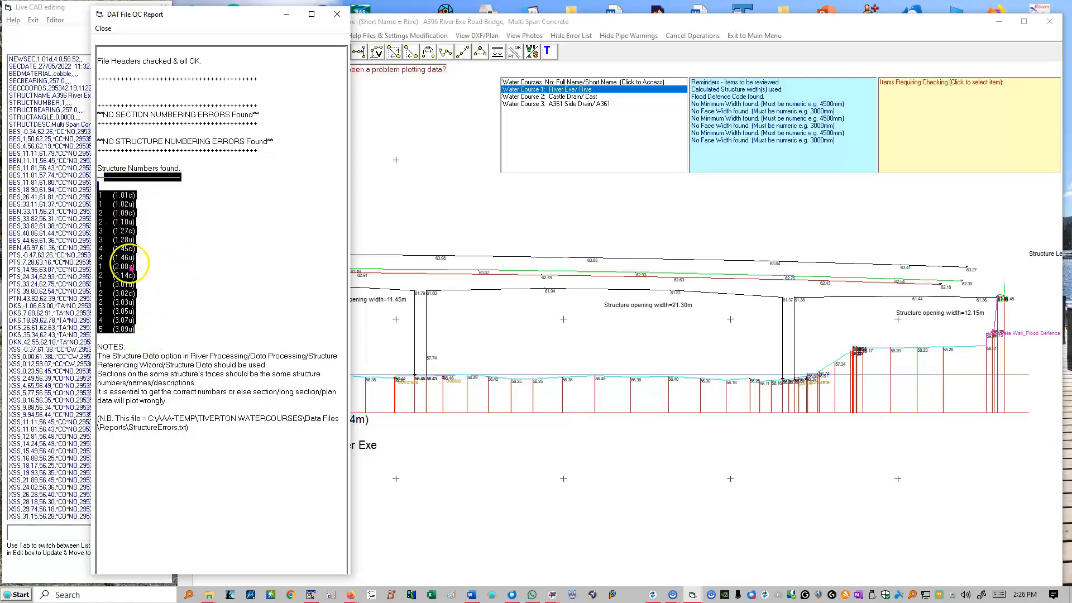
pyautogui.click(210, 287)
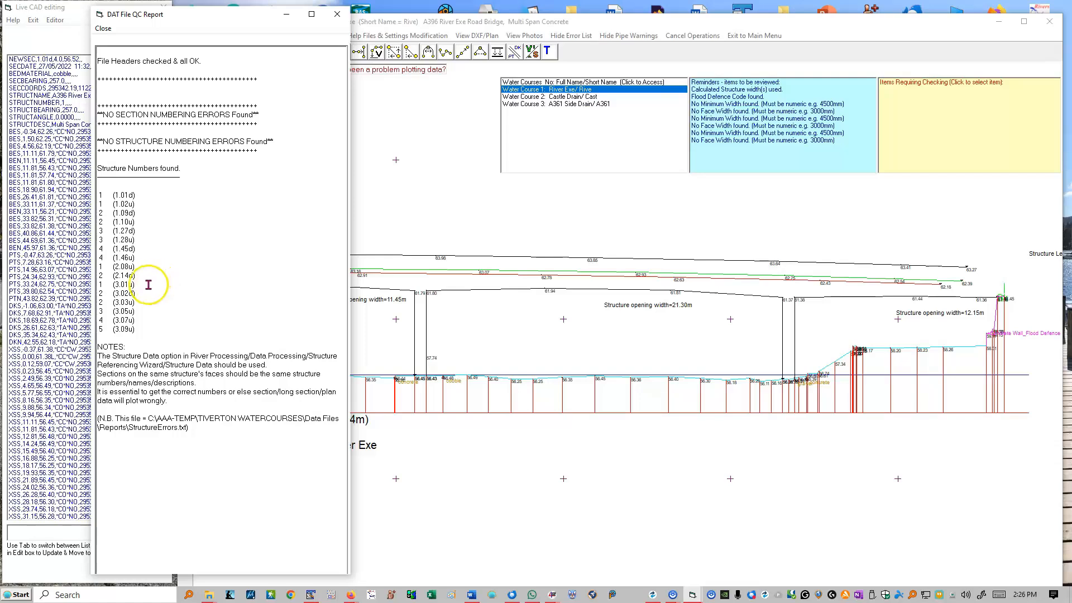
pyautogui.moveTo(139, 284); pyautogui.dragTo(84, 286)
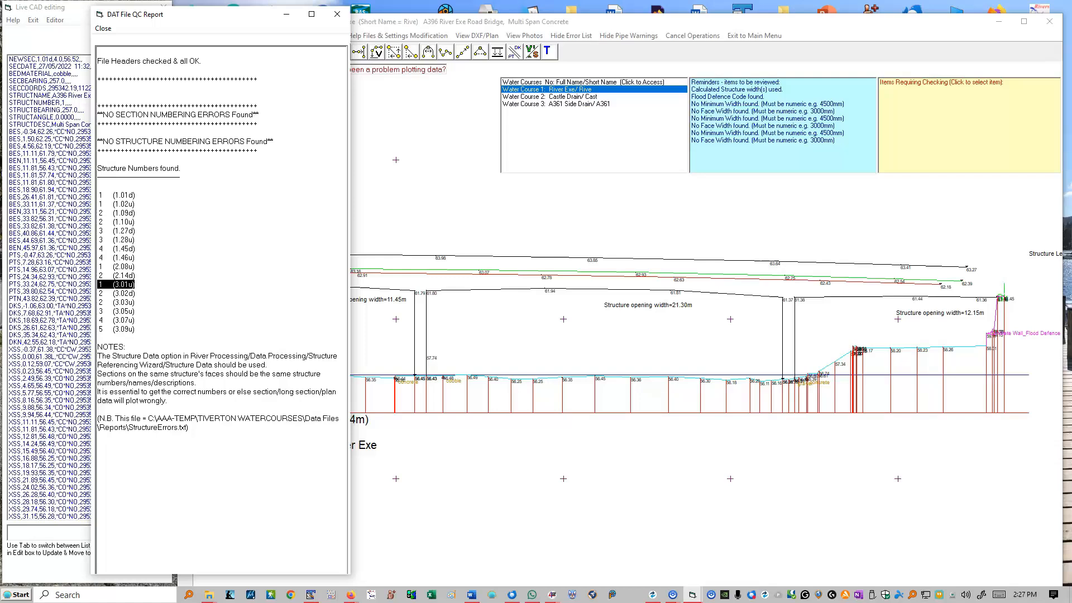
pyautogui.click(336, 14)
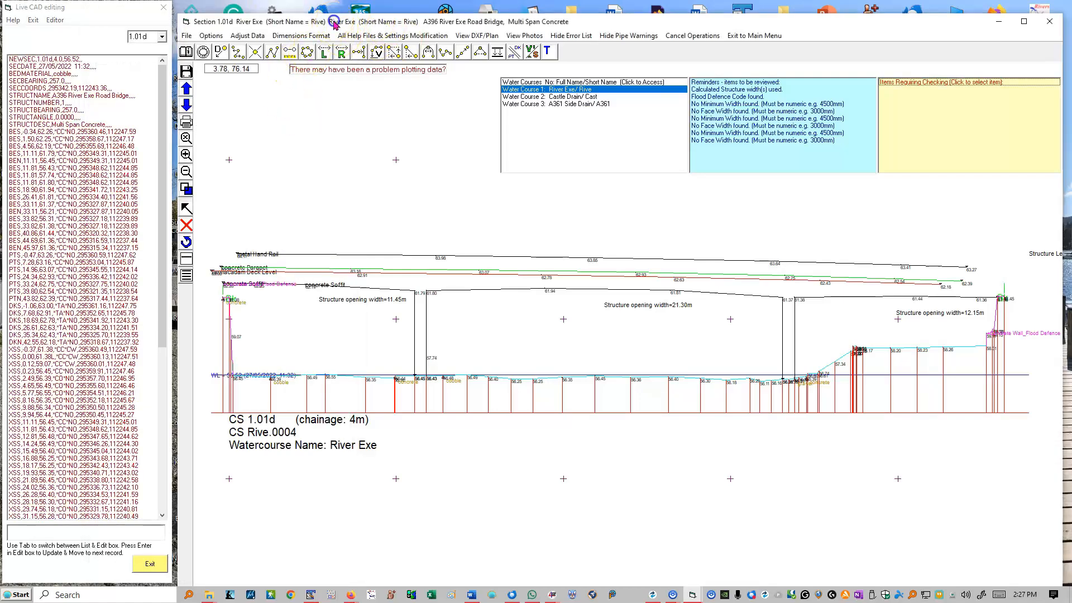
# Locate the first BES record and the DKS records at offsets 26.61 and 35.34 on the plotted section 1.01d
pyautogui.moveTo(332, 15); pyautogui.dragTo(330, 12)
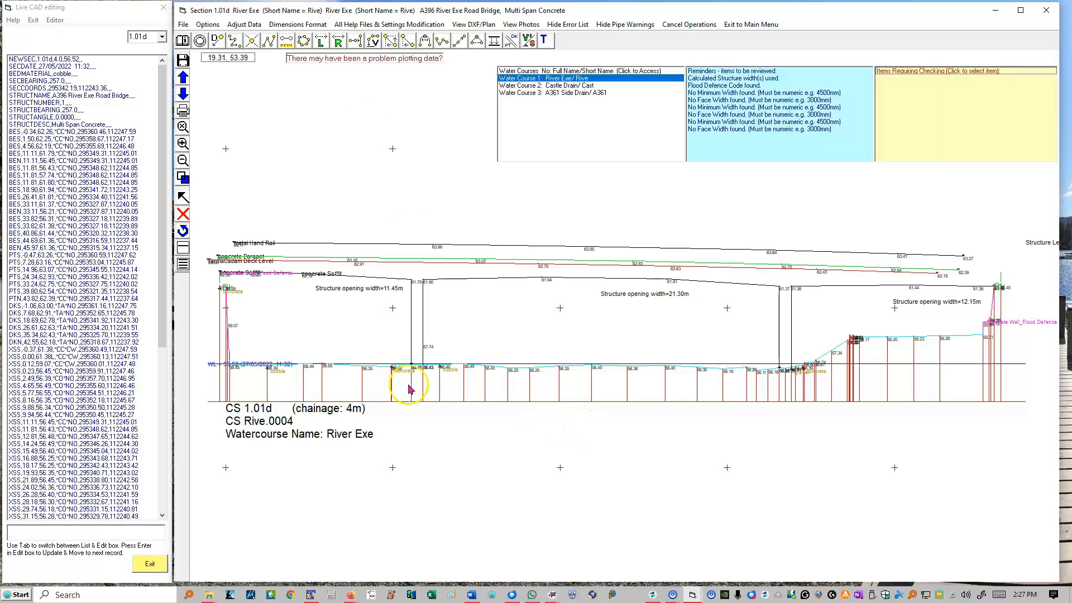
pyautogui.click(34, 132)
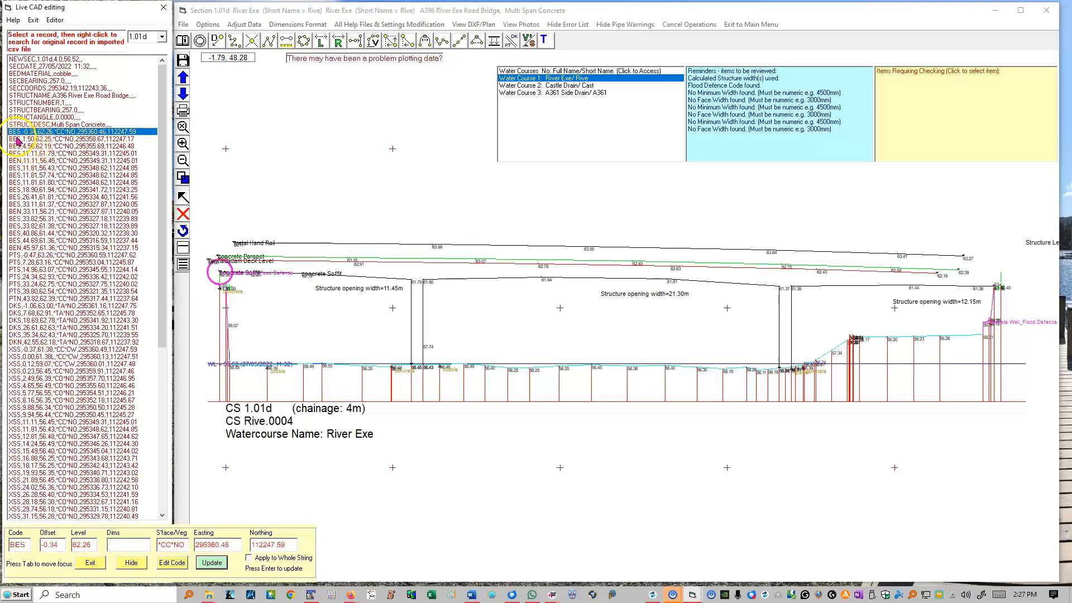
pyautogui.click(36, 327)
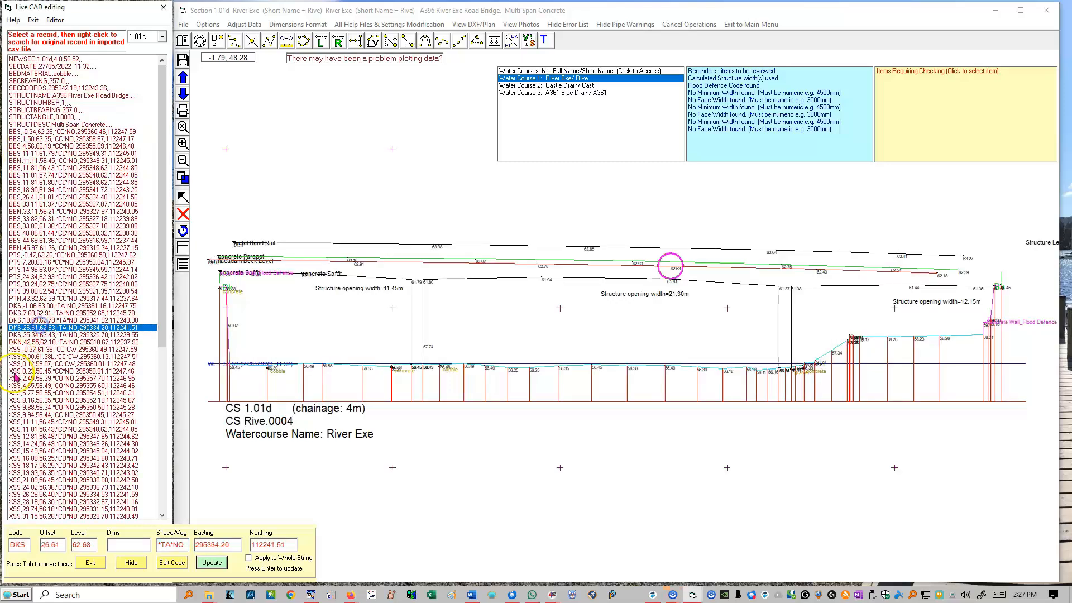
pyautogui.click(25, 131)
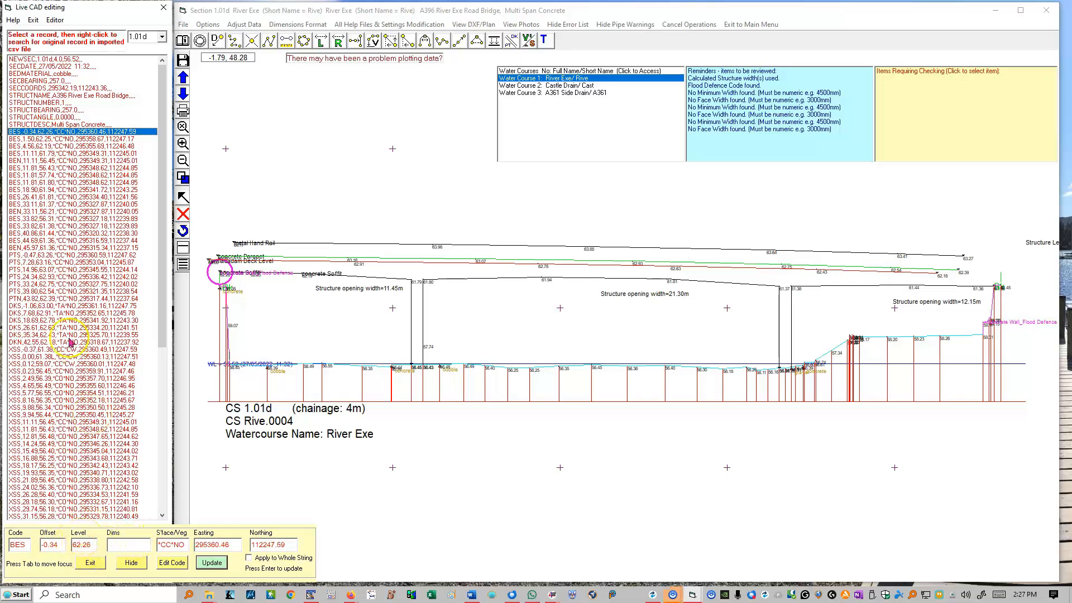
pyautogui.click(153, 334)
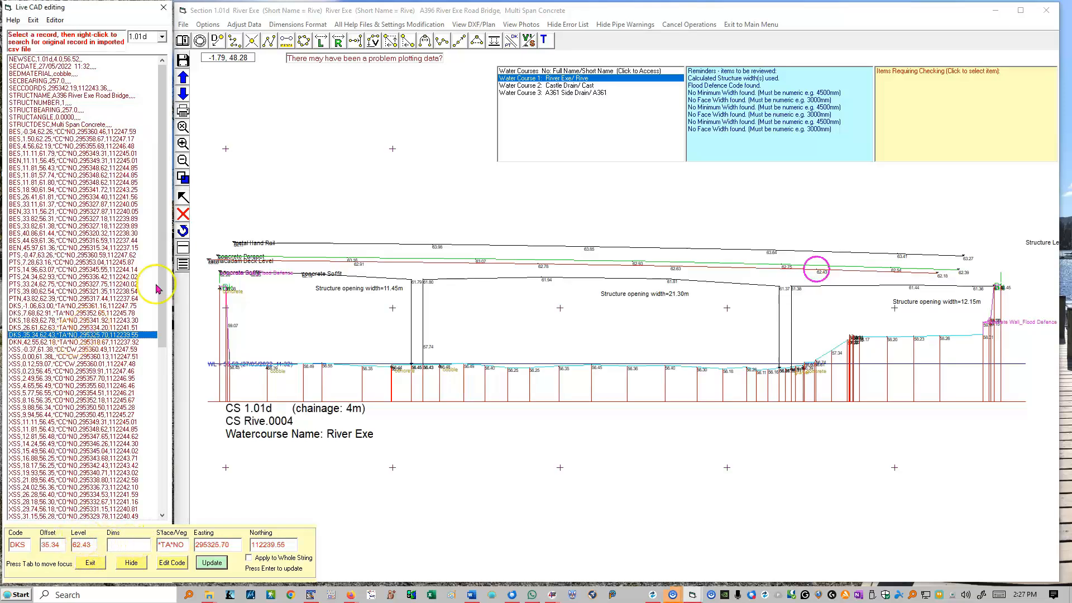
# Show the section data as editable text, delete the DKS record at offset 35.34, and return to the record list
pyautogui.click(184, 264)
pyautogui.click(41, 329)
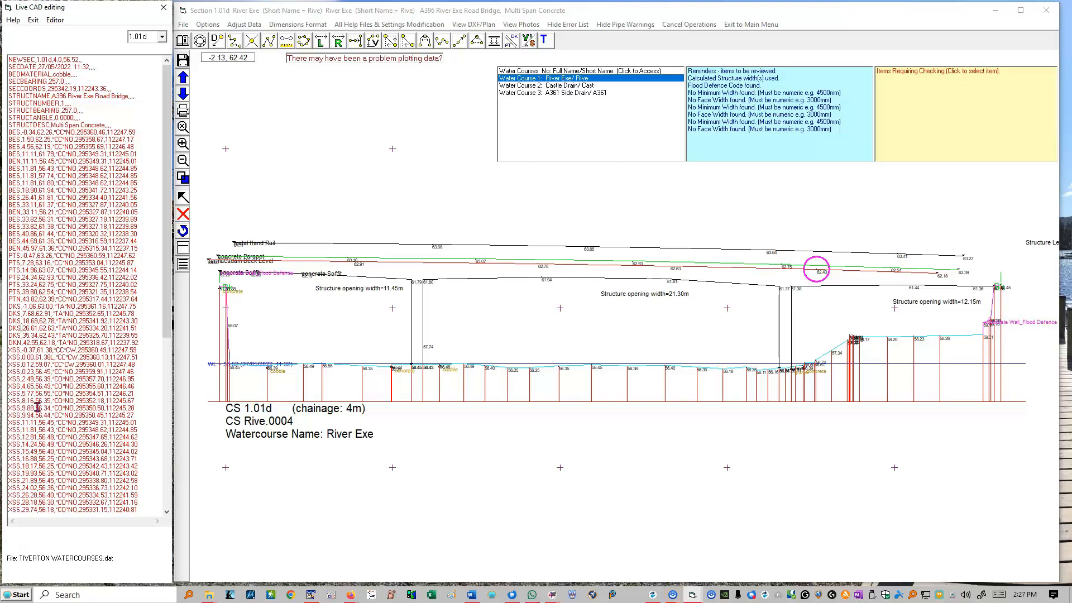
pyautogui.click(181, 254)
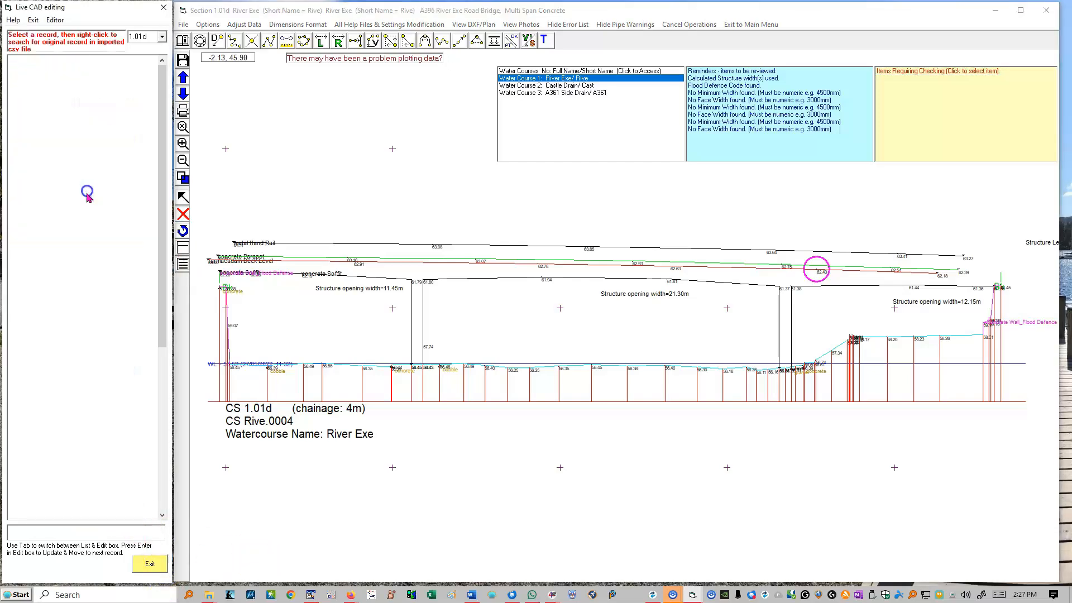
# Set the S'face/Veg code of the BES record at offset -0.34 to STNO and update the record
pyautogui.click(85, 189)
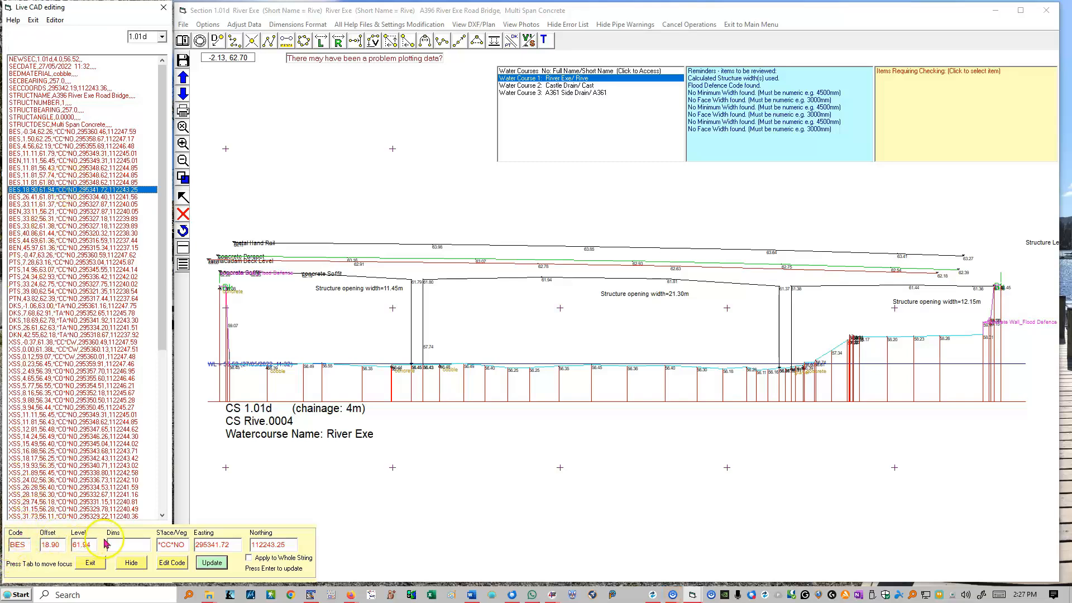
pyautogui.click(121, 545)
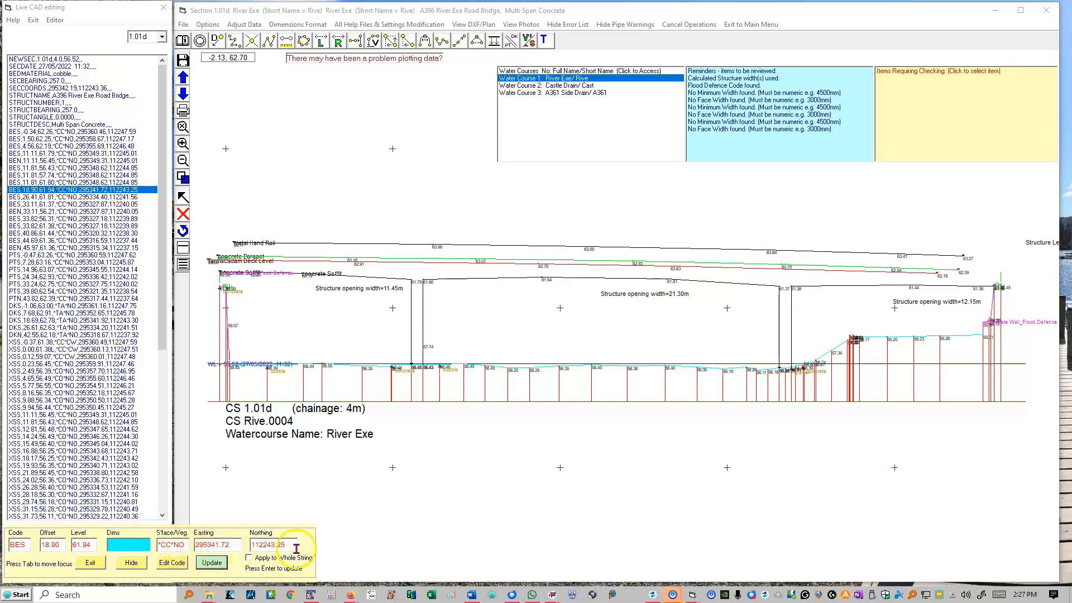
pyautogui.click(83, 132)
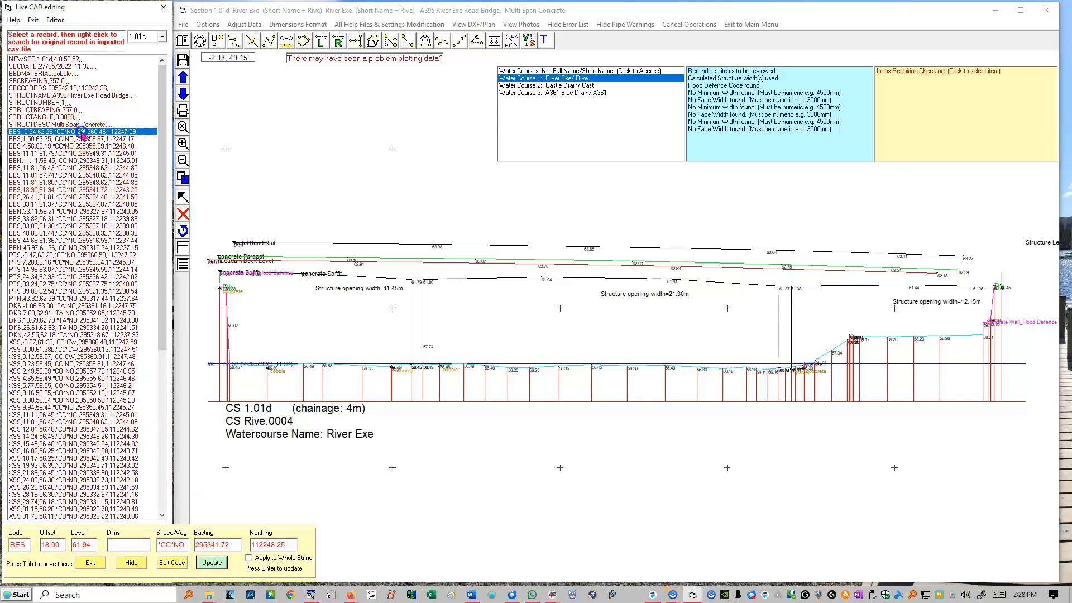
pyautogui.click(170, 544)
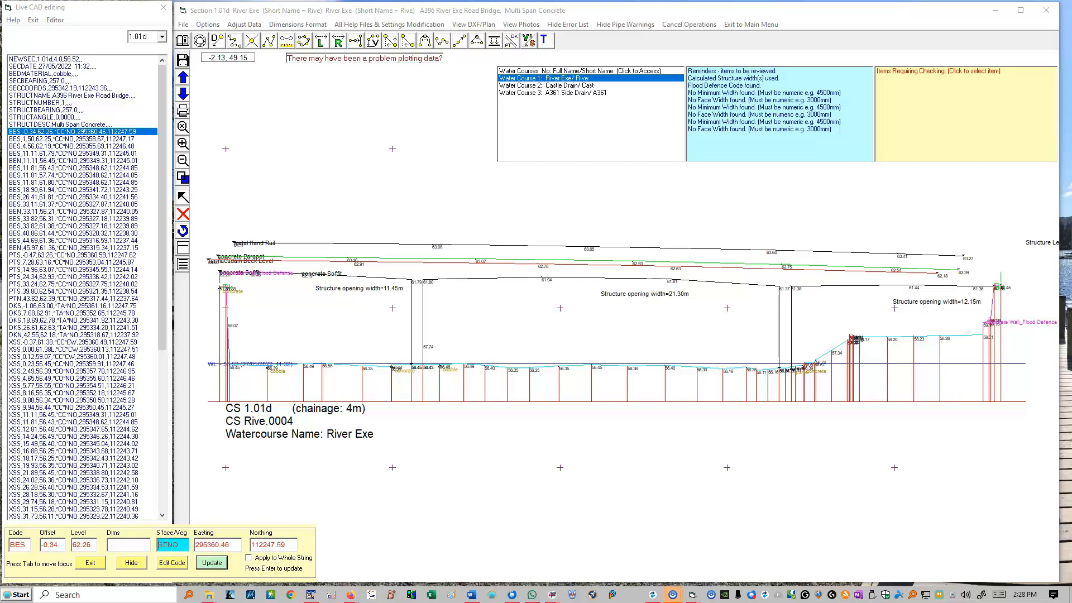
pyautogui.press('Return')
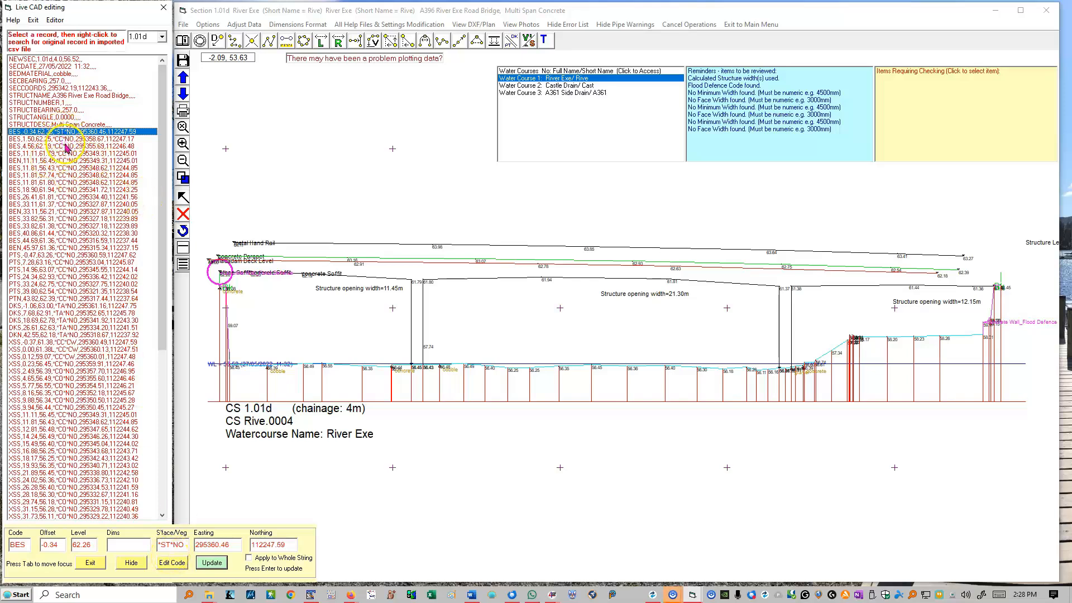
# Open the Dims value of the BRX record at the end of section 1.01d for editing
pyautogui.scroll(-12, 67, 284)
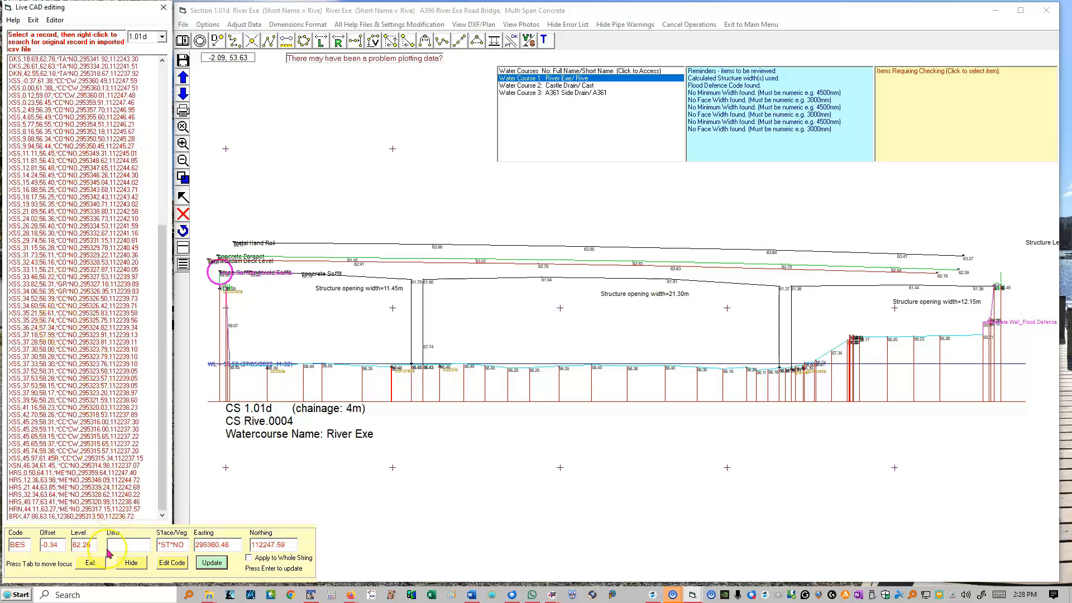
pyautogui.click(58, 517)
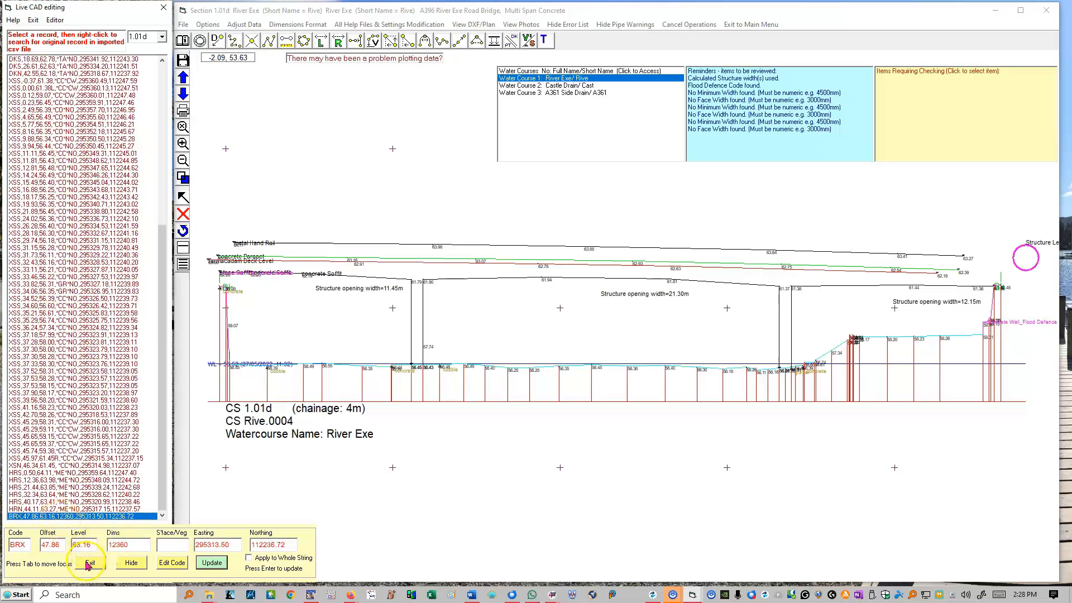
pyautogui.click(145, 544)
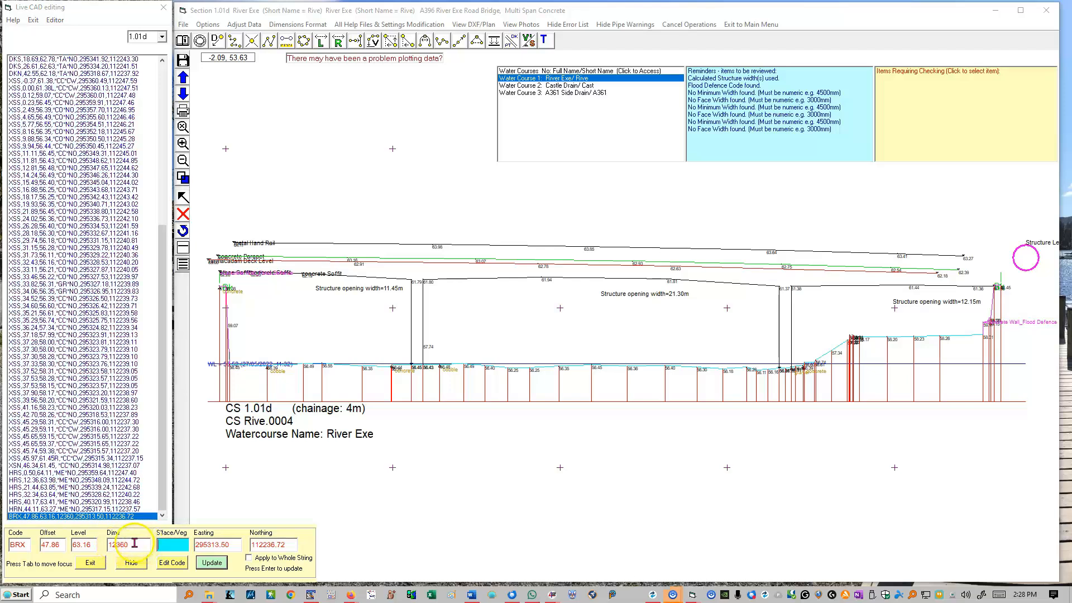
pyautogui.doubleClick(141, 545)
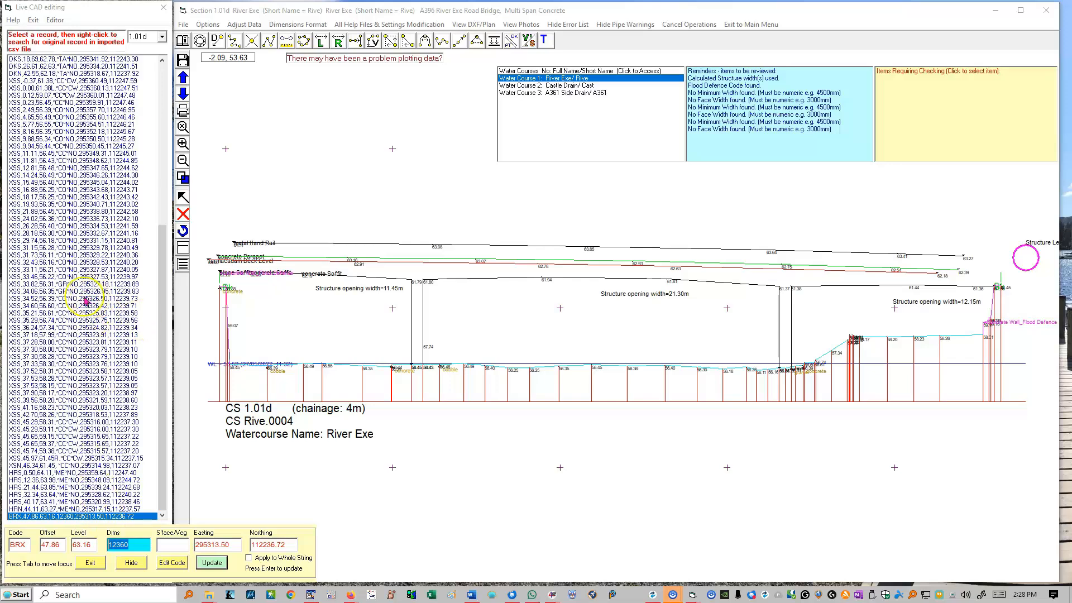
# Locate the BEN record at offset 11.11 and the BES record directly after it on the plotted bridge section
pyautogui.scroll(12, 61, 189)
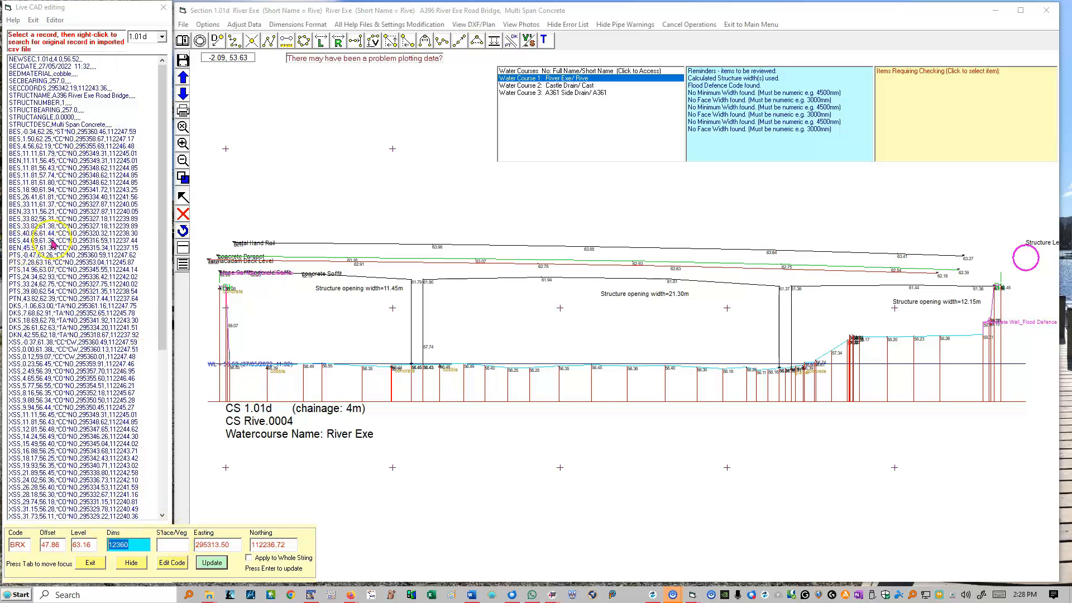
pyautogui.click(33, 161)
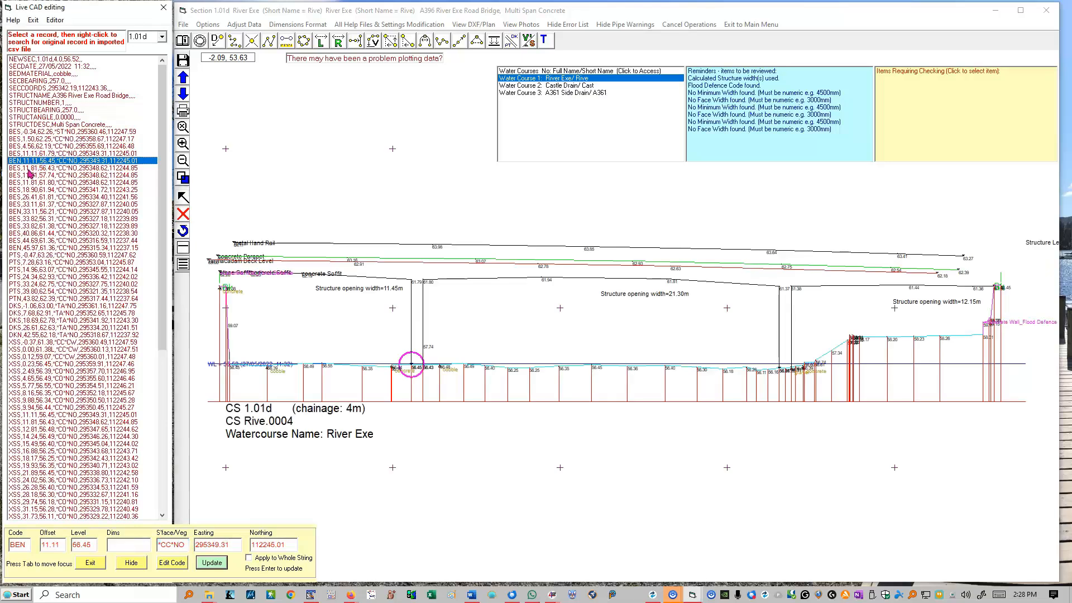
pyautogui.click(28, 170)
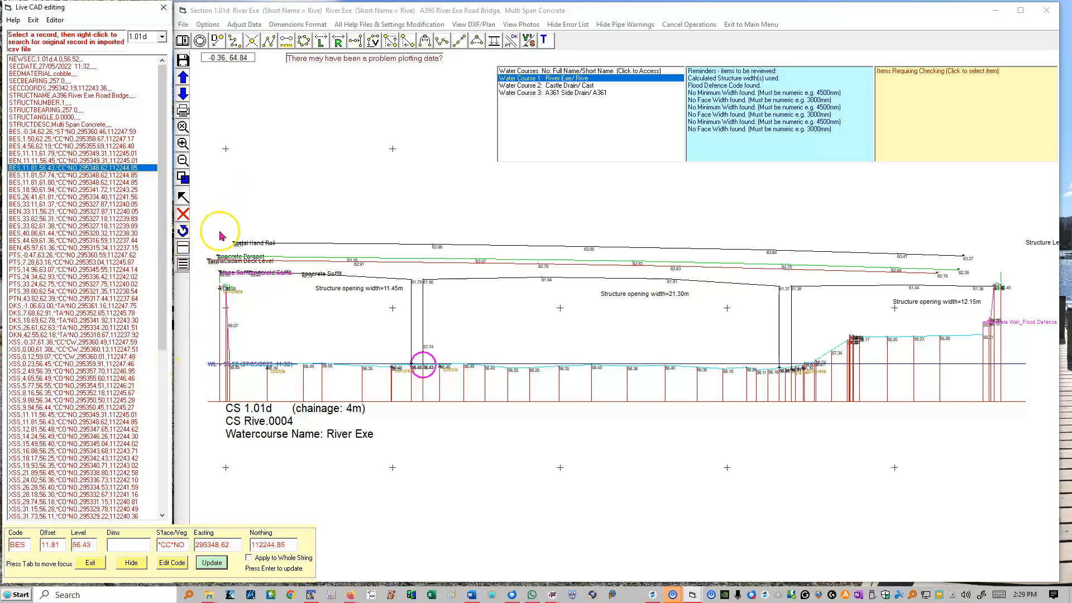
# Inspect the available back-up files with their full names shown, and cancel without replacing the current section data
pyautogui.click(208, 25)
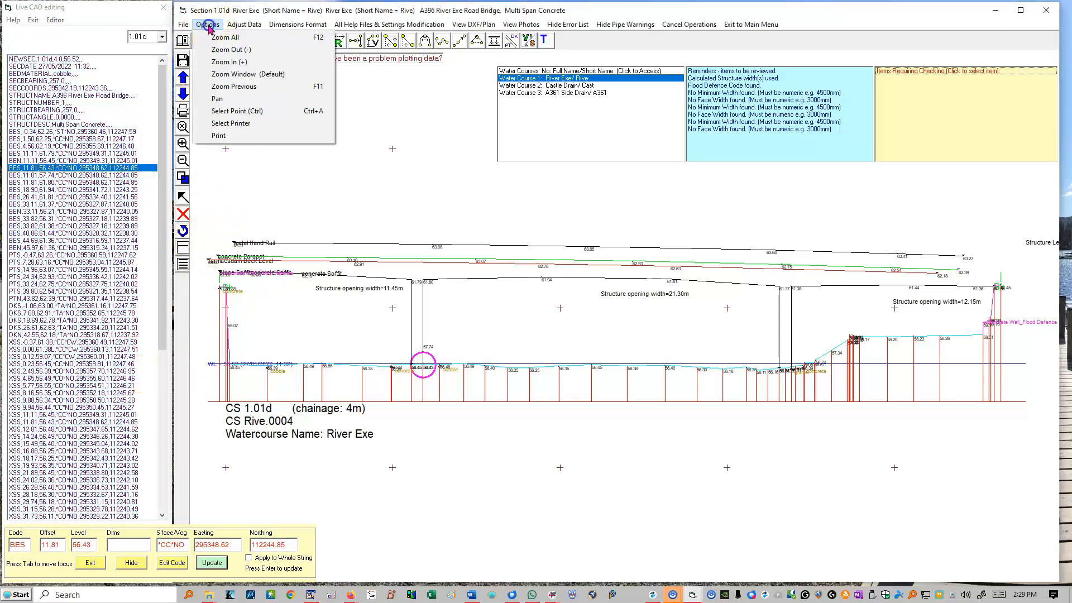
pyautogui.click(183, 25)
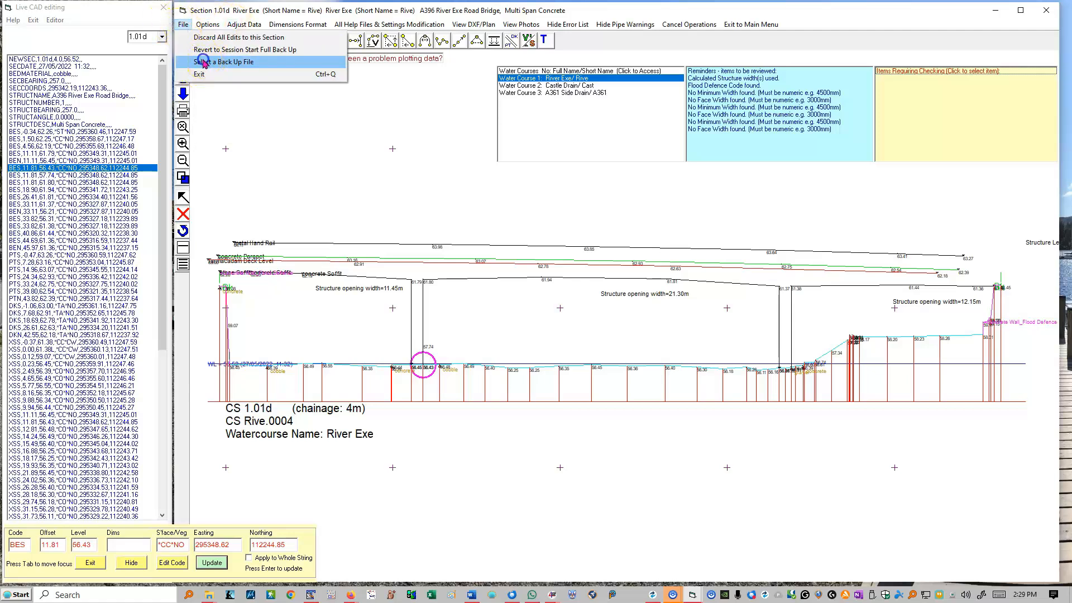
pyautogui.click(223, 62)
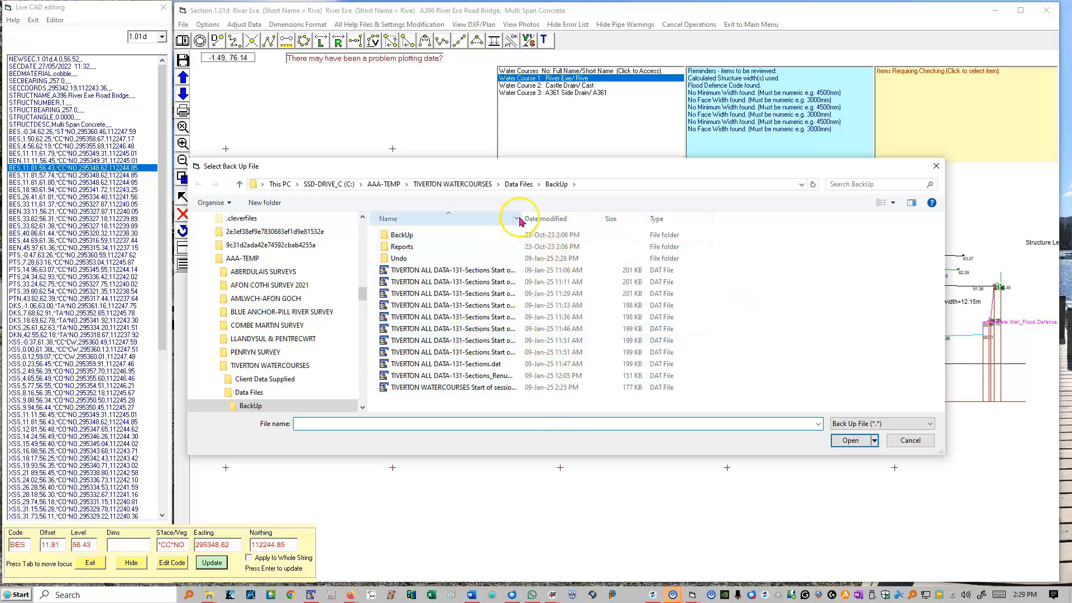
pyautogui.moveTo(521, 218); pyautogui.dragTo(654, 244)
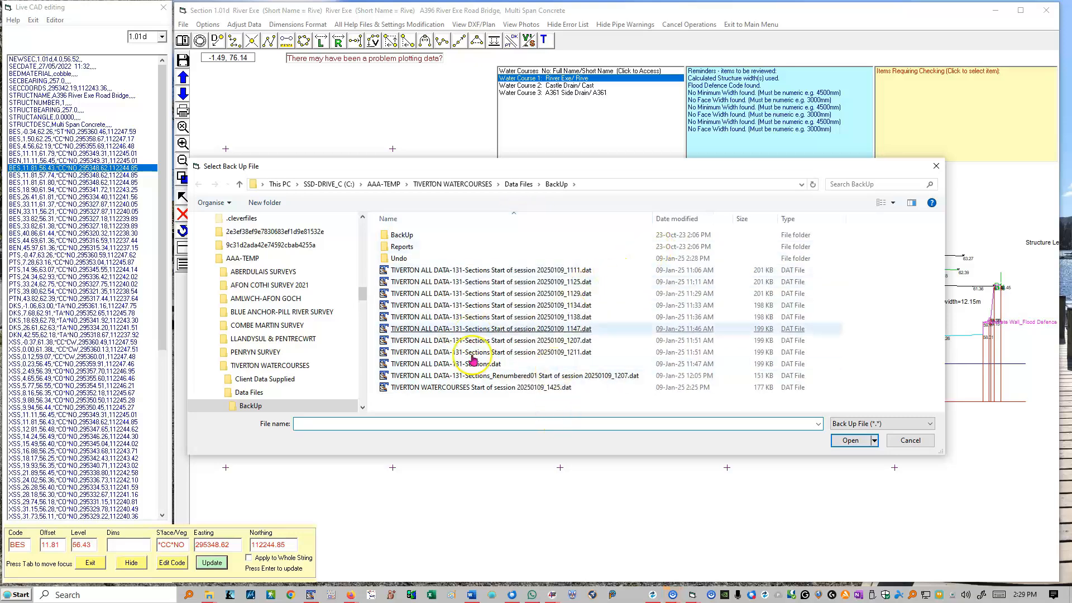
pyautogui.click(910, 441)
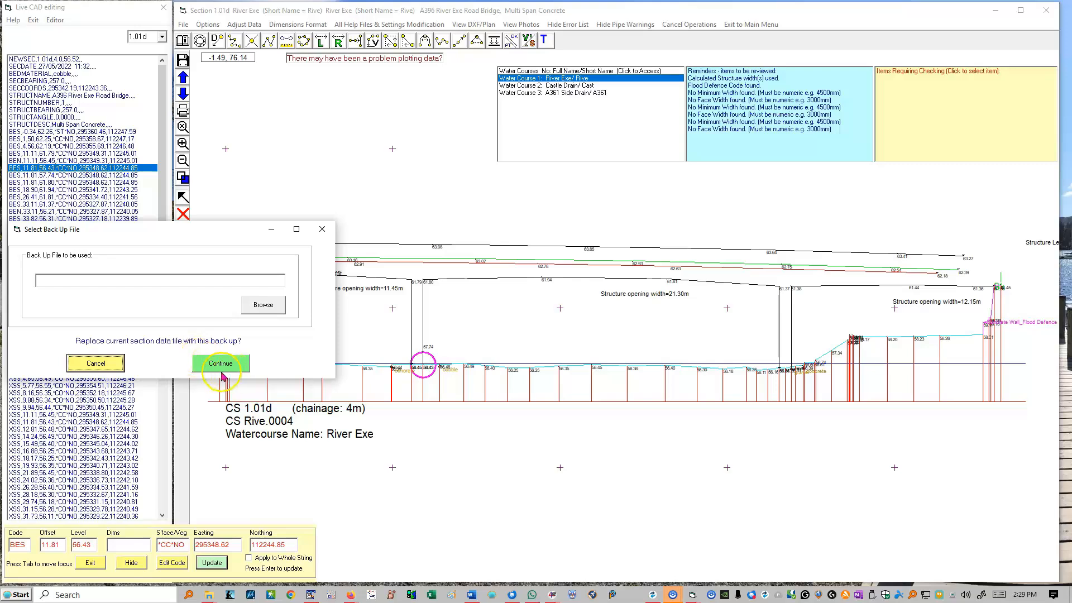
pyautogui.click(106, 363)
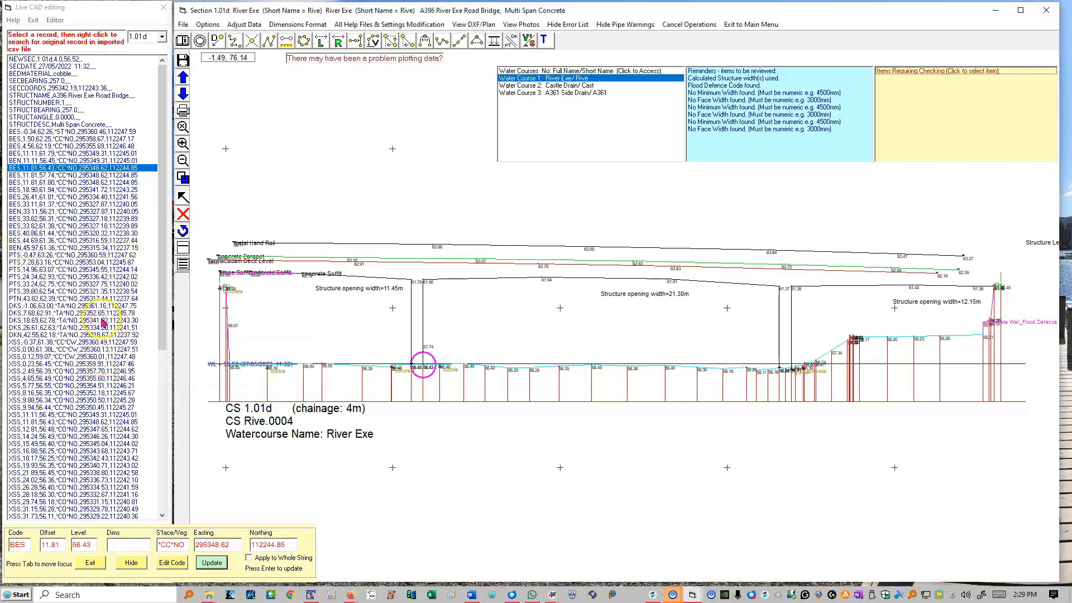
# Locate the BES record at offset 44.69 on the plotted section
pyautogui.click(52, 240)
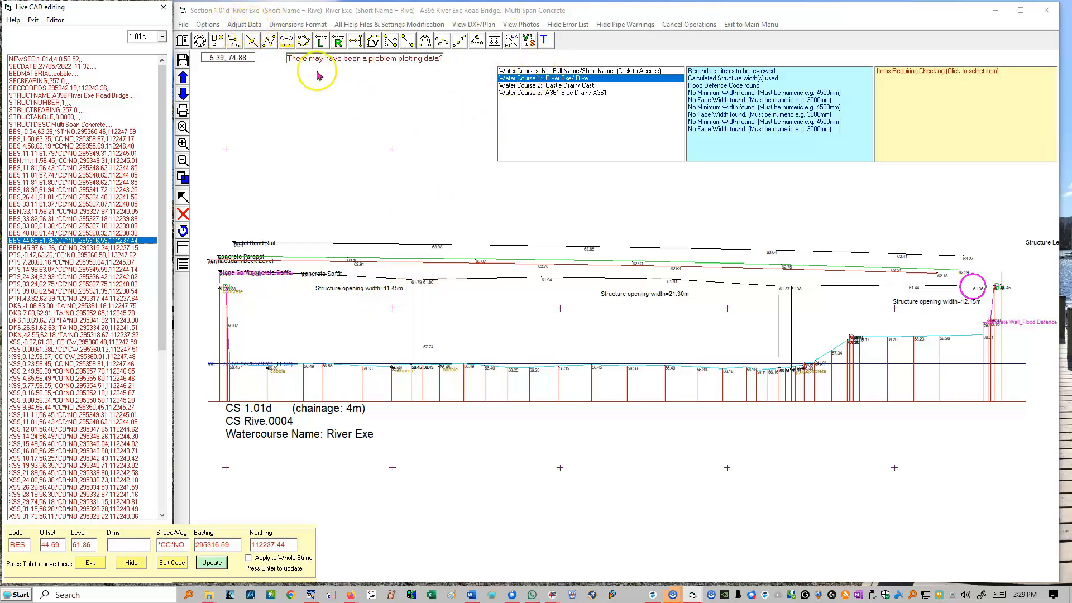
# Set the mid-channel XSS bed point at offset 19.93 as the new left bank, inspect it close up, and undo the change
pyautogui.click(321, 40)
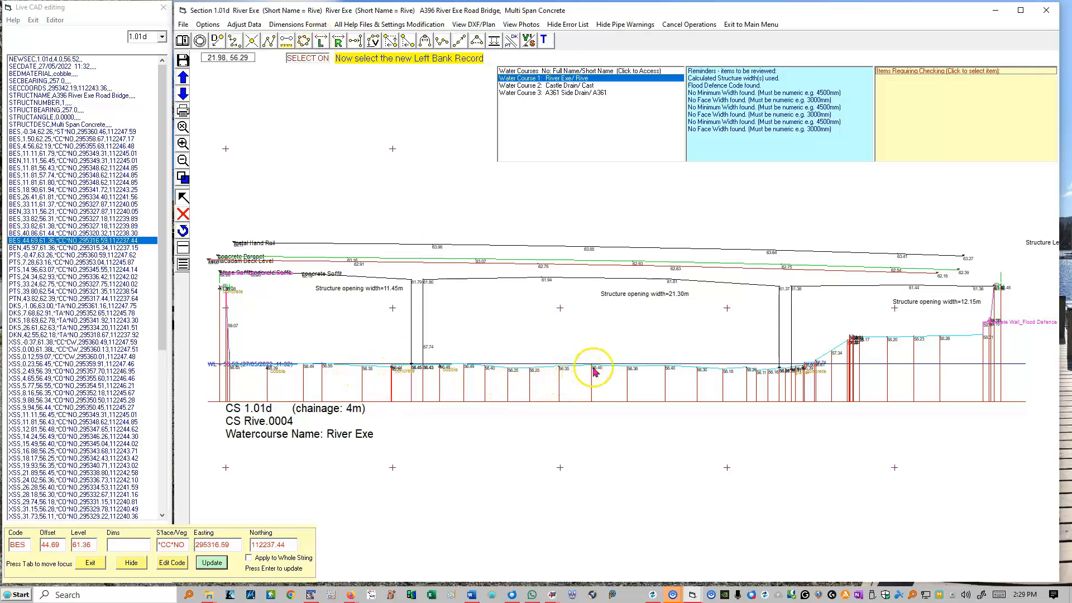
pyautogui.click(561, 370)
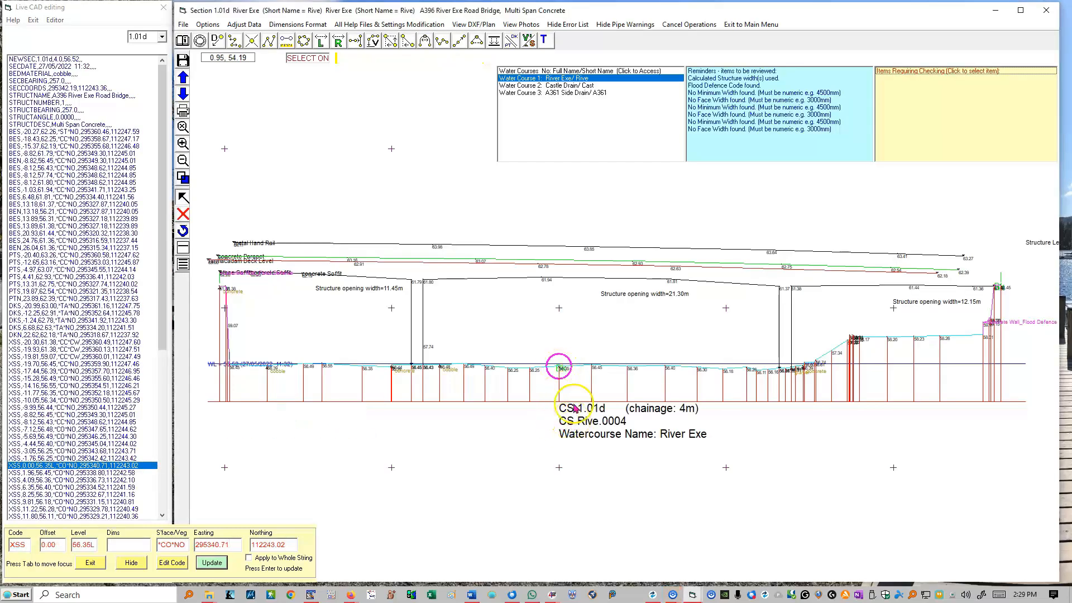
pyautogui.moveTo(482, 313); pyautogui.dragTo(650, 426)
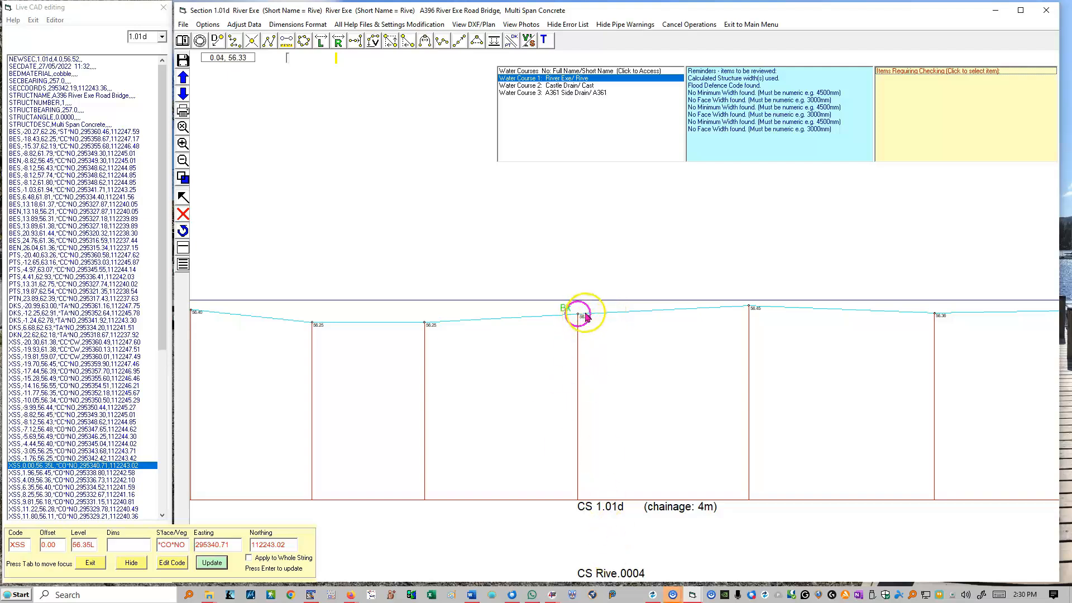
pyautogui.rightClick(563, 273)
pyautogui.click(575, 277)
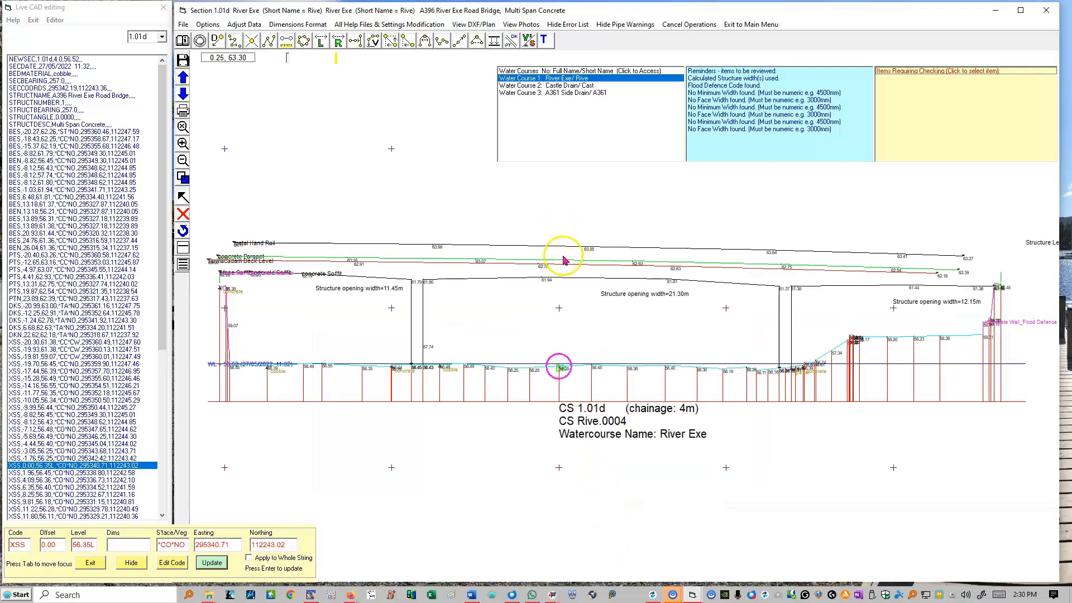
pyautogui.click(59, 466)
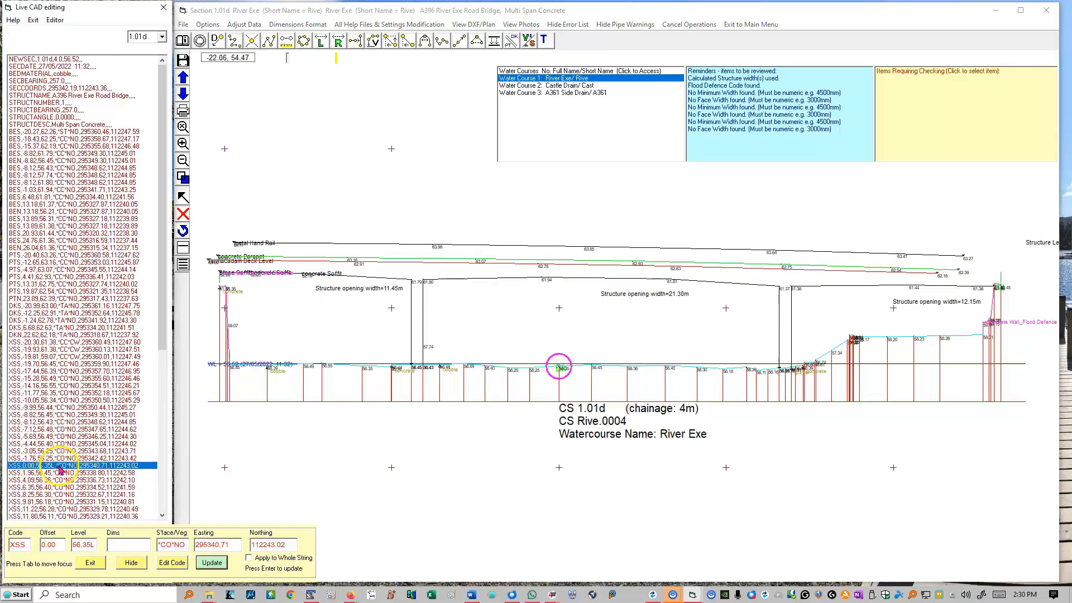
pyautogui.click(182, 230)
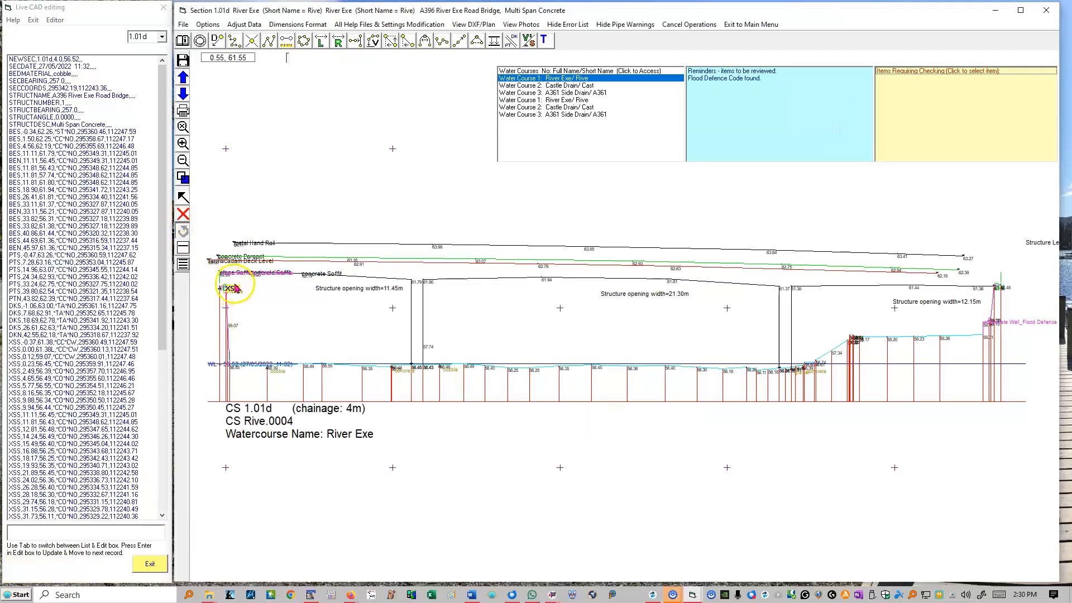
# Examine the XSS points at offsets -0.37 and 0.00 around the left bank marker close up, and return to the full section
pyautogui.moveTo(201, 252); pyautogui.dragTo(266, 336)
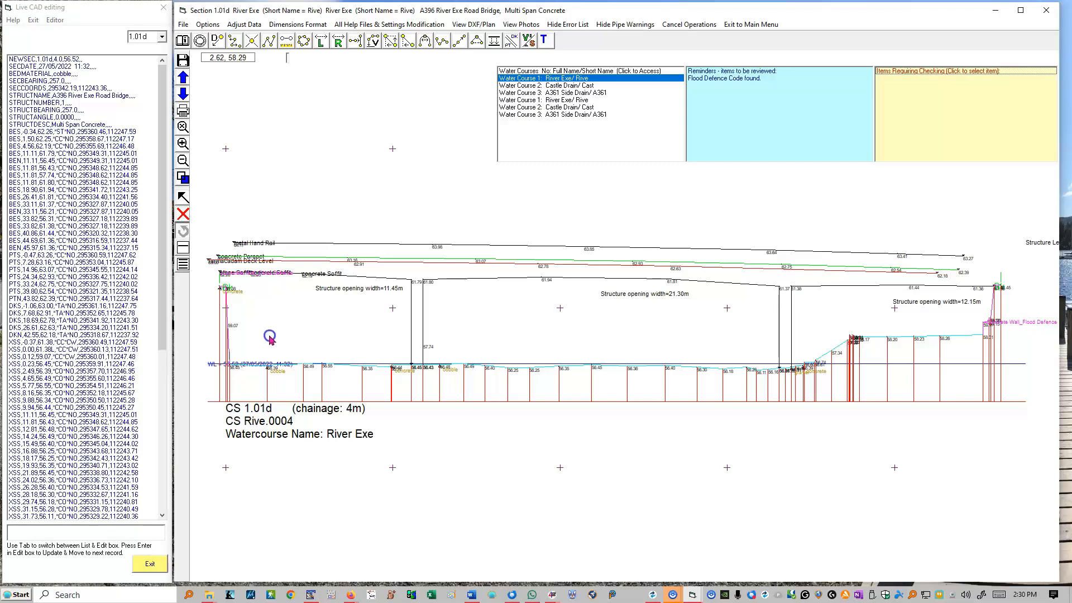
pyautogui.moveTo(269, 336); pyautogui.dragTo(271, 338)
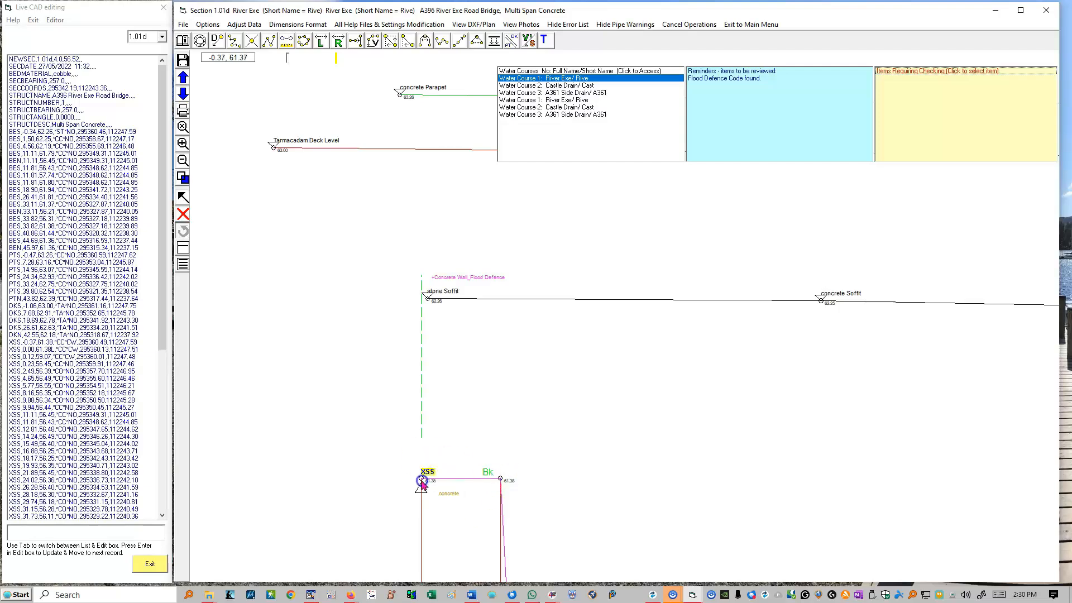
pyautogui.rightClick(303, 194)
pyautogui.click(328, 200)
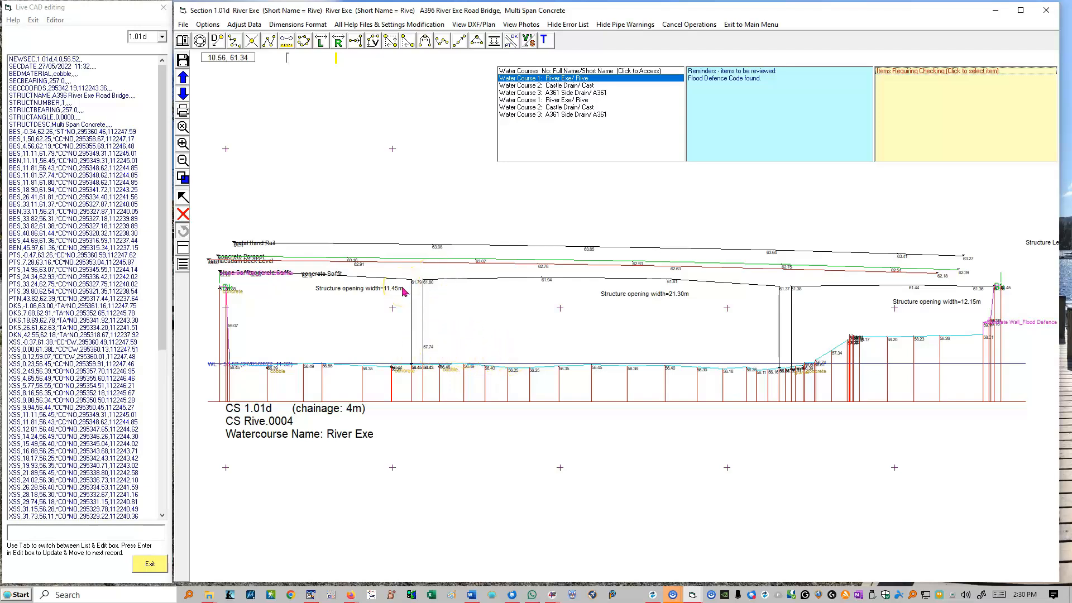
# Try to measure across the middle bridge opening, starting from the BES soffit point at offset 11.81
pyautogui.click(74, 277)
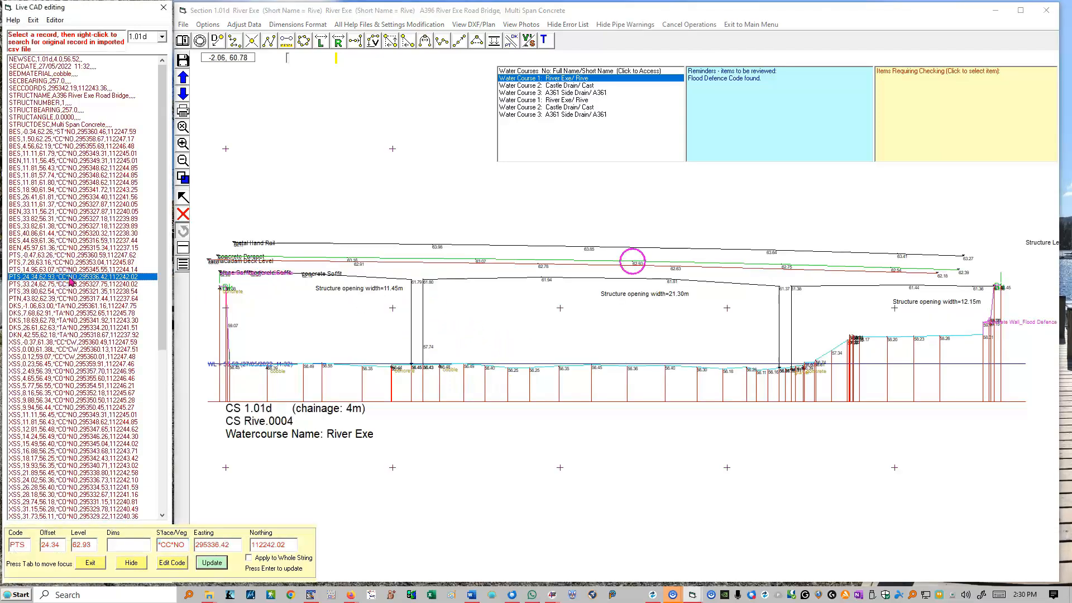
pyautogui.click(285, 39)
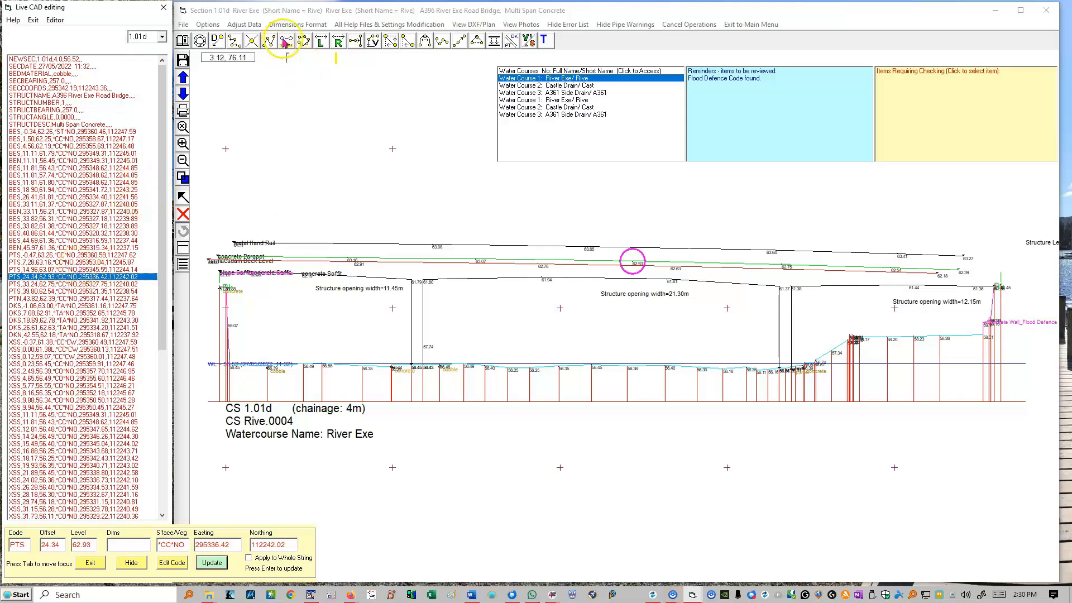
pyautogui.click(423, 282)
pyautogui.click(779, 288)
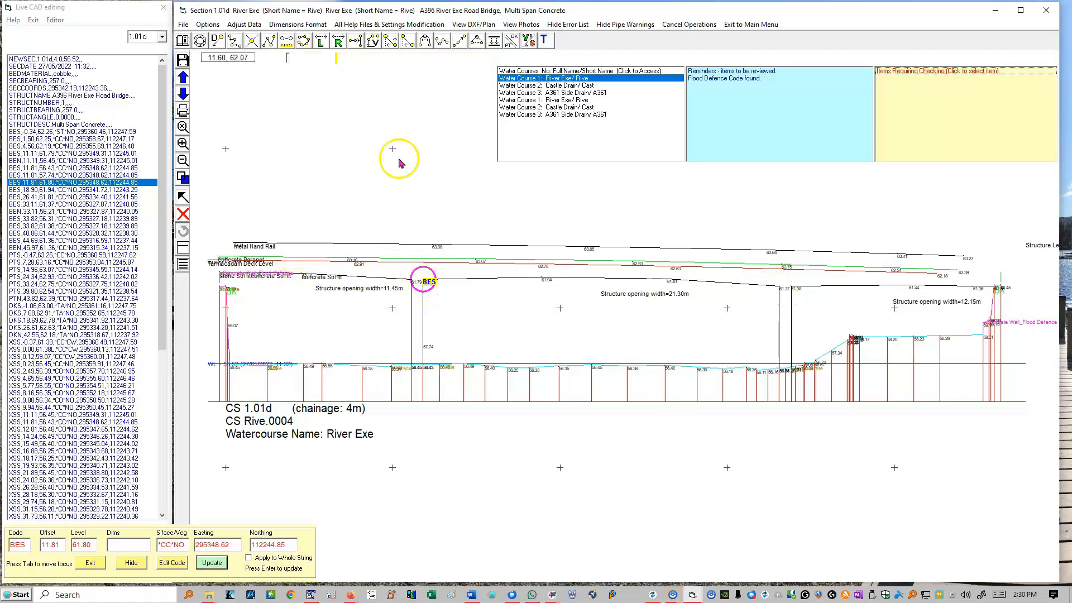
pyautogui.click(780, 286)
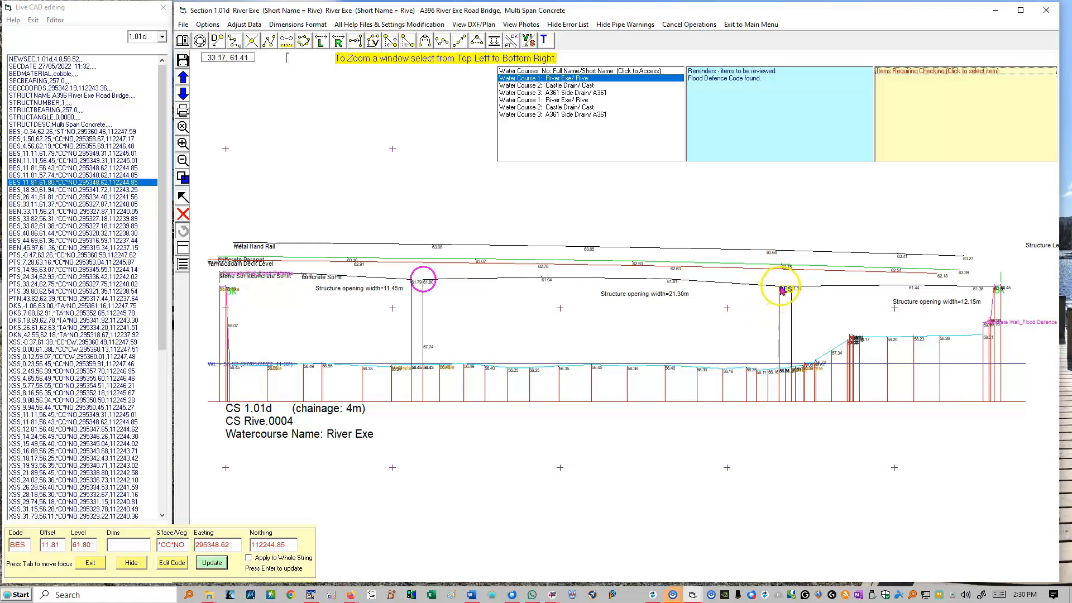
pyautogui.click(287, 42)
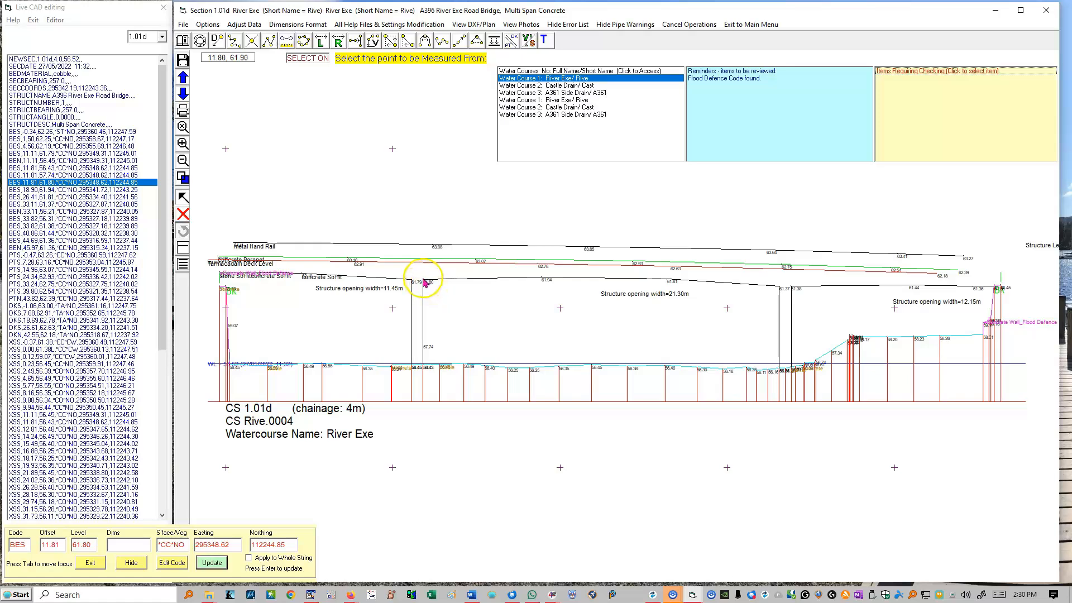
pyautogui.click(426, 281)
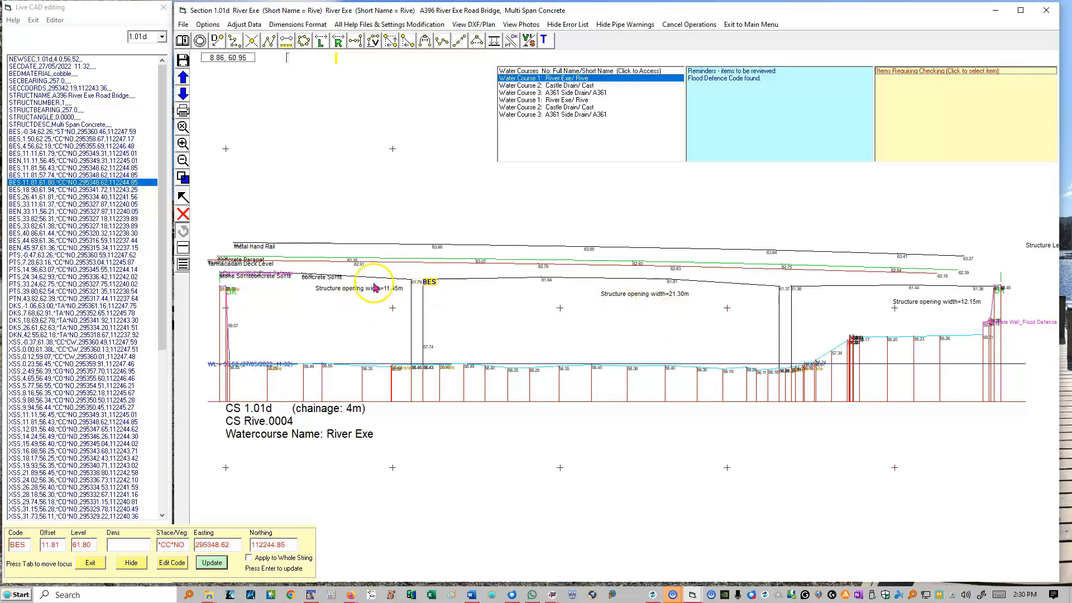
pyautogui.click(286, 41)
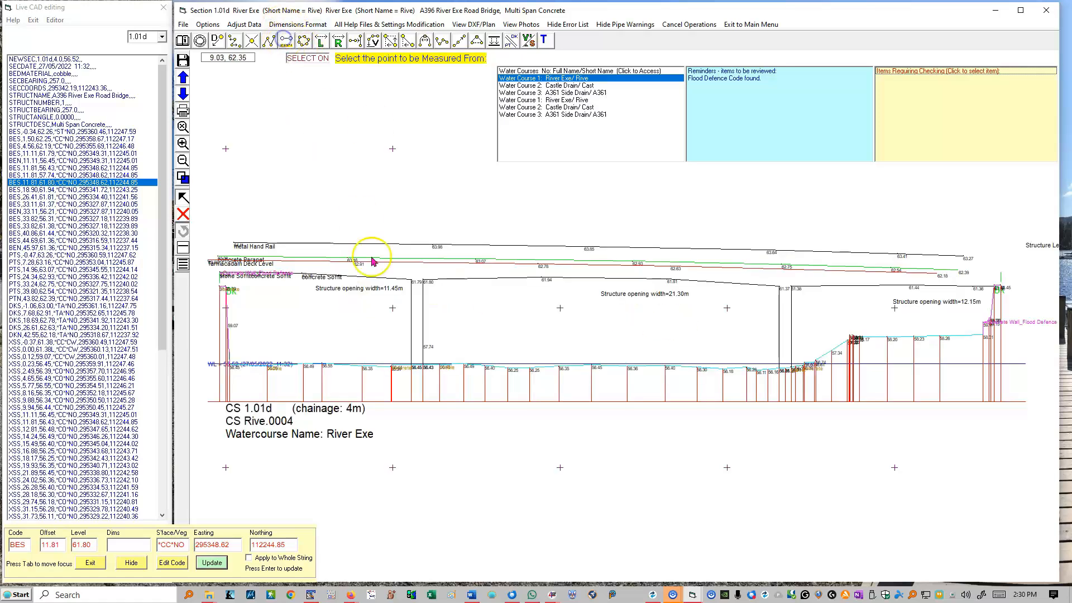
pyautogui.click(423, 282)
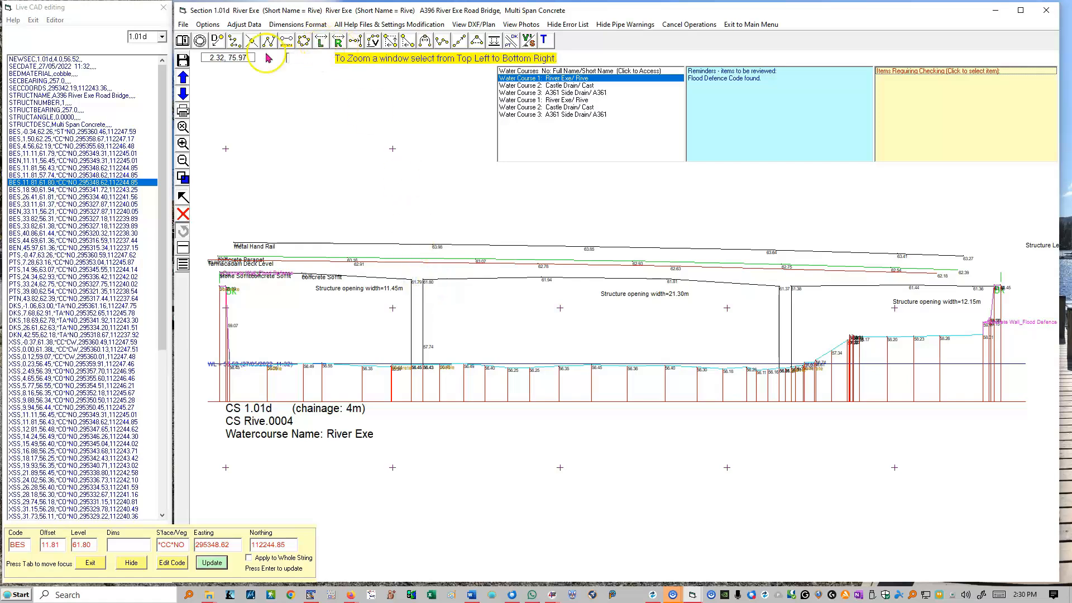
# Measure the distance between the BES points at offsets 11.81 and 33.11, and copy the skew angle calculation field to the clipboard
pyautogui.click(285, 41)
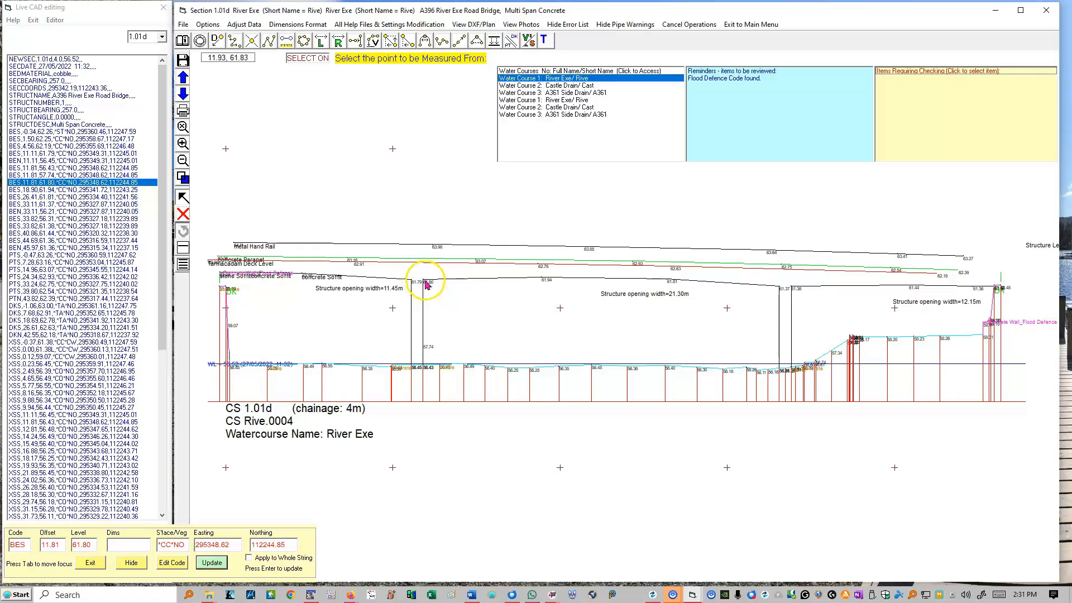
pyautogui.click(424, 282)
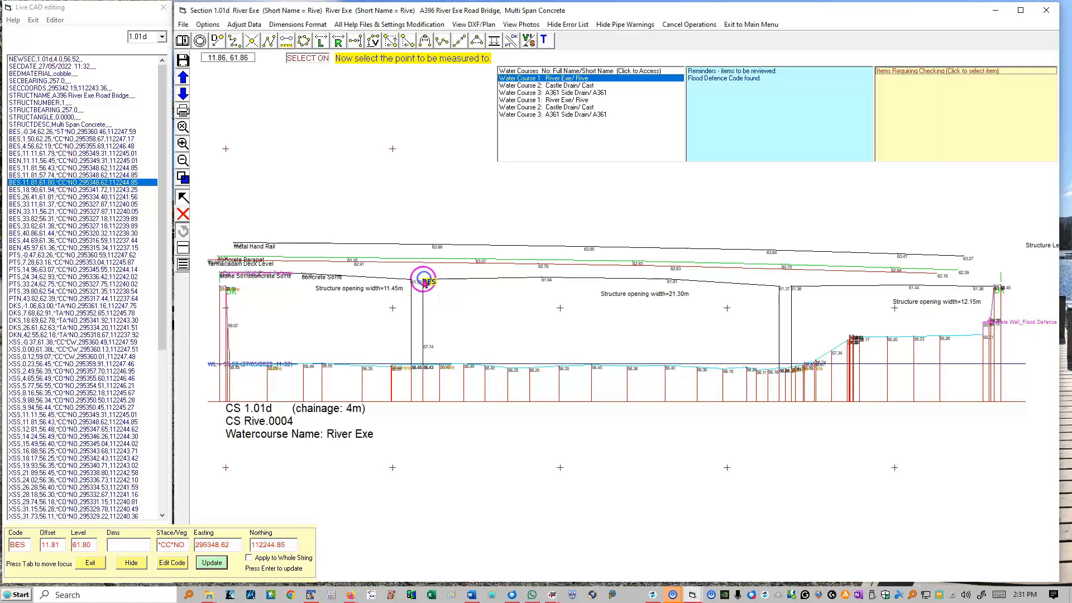
pyautogui.click(782, 289)
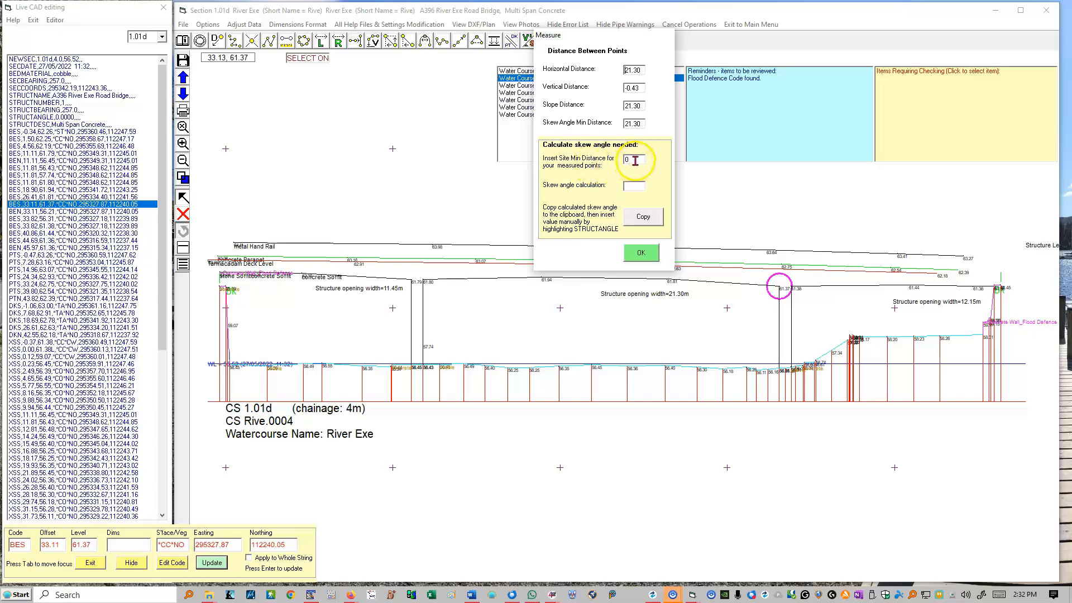
pyautogui.click(630, 194)
pyautogui.click(642, 216)
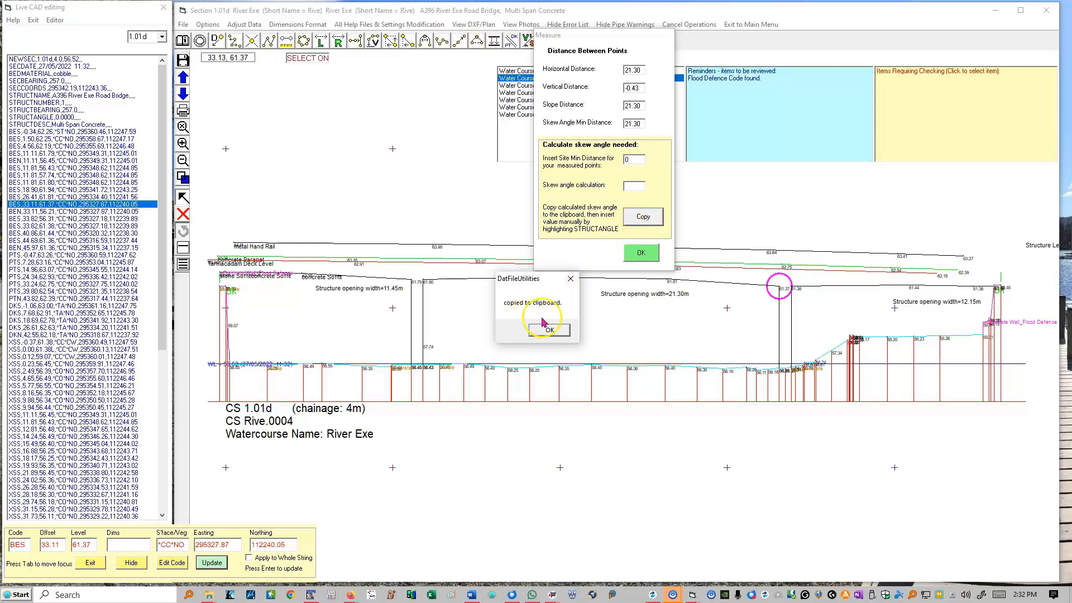
pyautogui.click(544, 327)
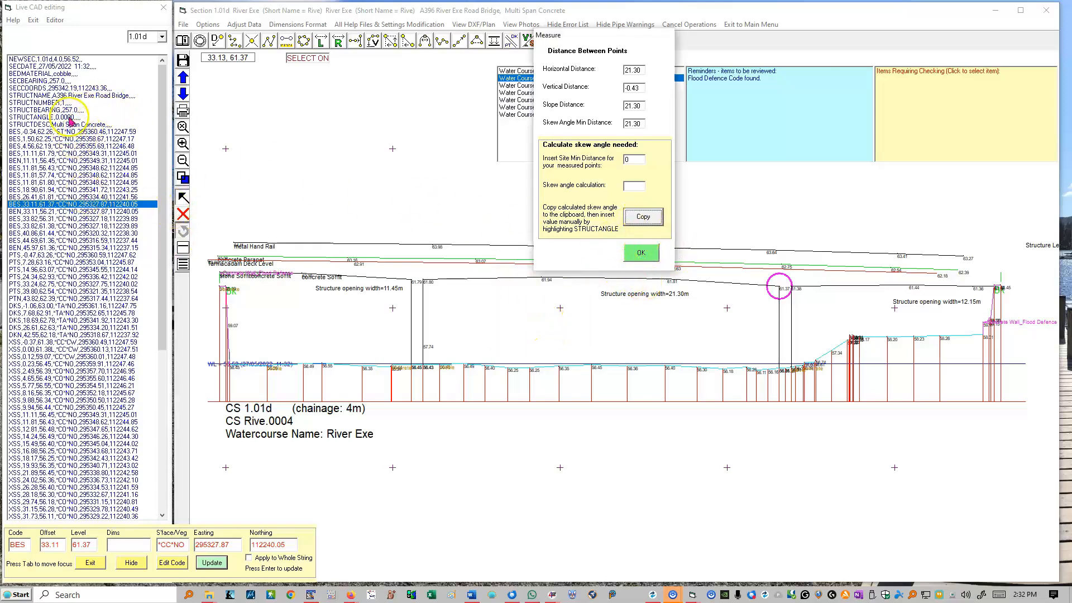
pyautogui.click(642, 253)
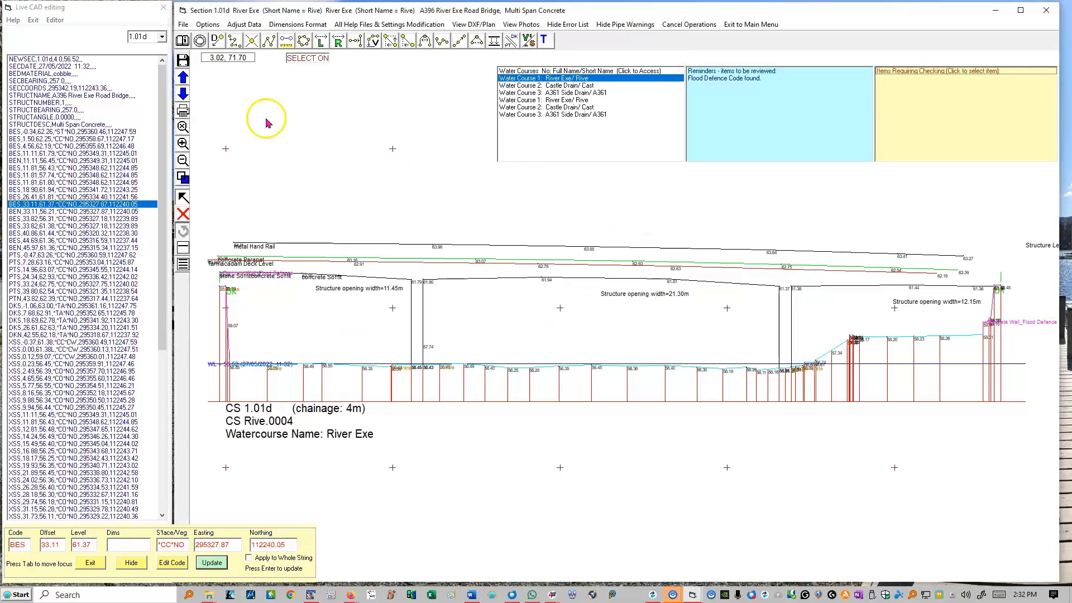
# Open the STRUCTANGLE value for editing, and locate the XSS record at offset 19.93 on the plotted section
pyautogui.click(70, 117)
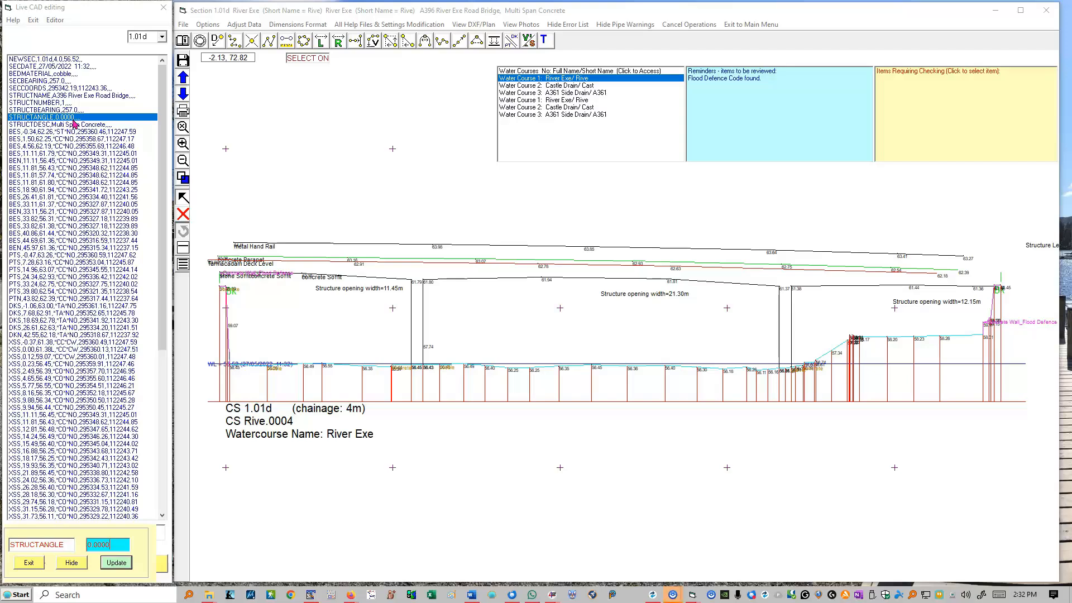
pyautogui.click(127, 400)
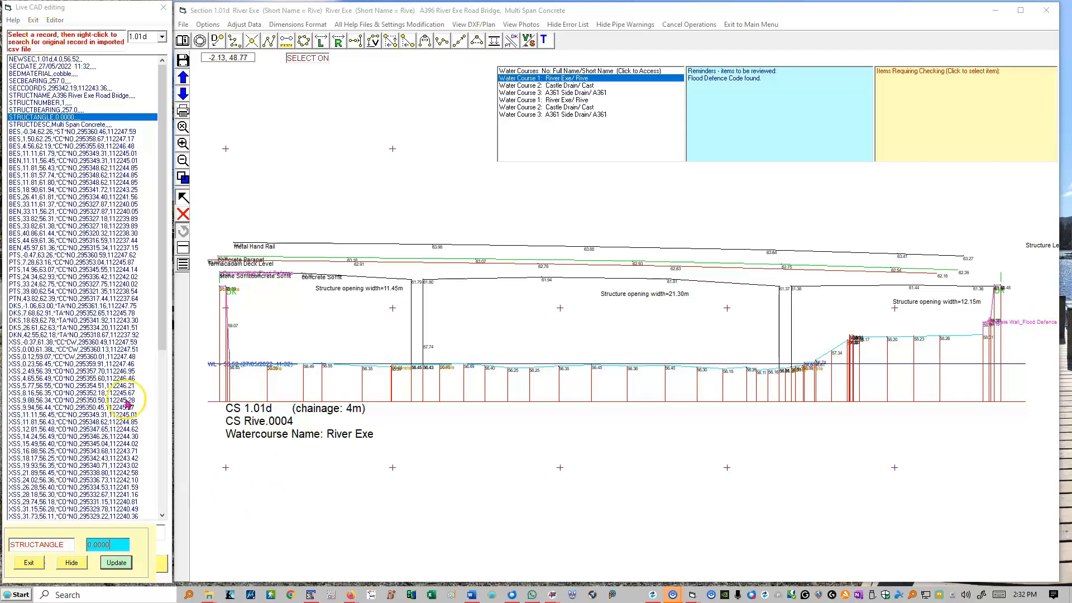
pyautogui.click(85, 465)
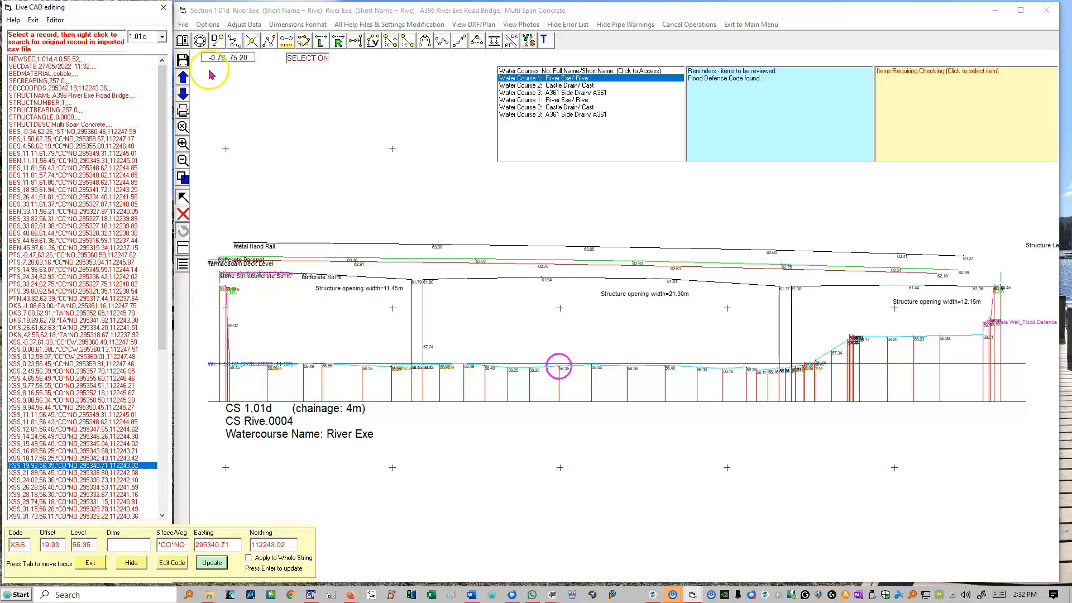
# Read the Live CAD Editing Help through the top bar functions, highlighting the entry about opening the current project folder in File Explorer
pyautogui.click(182, 41)
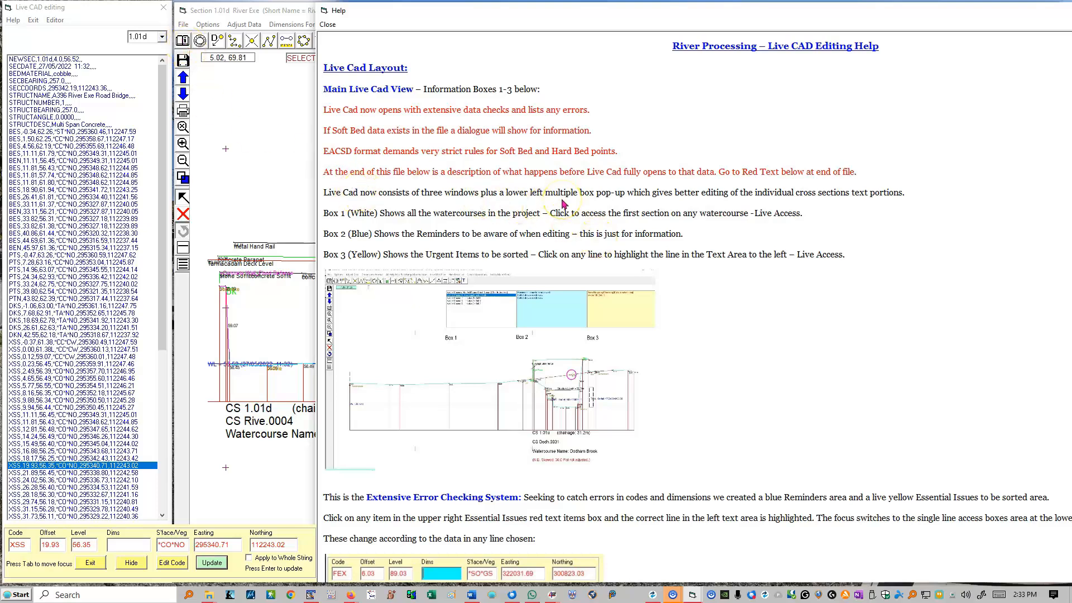
pyautogui.scroll(-8, 562, 207)
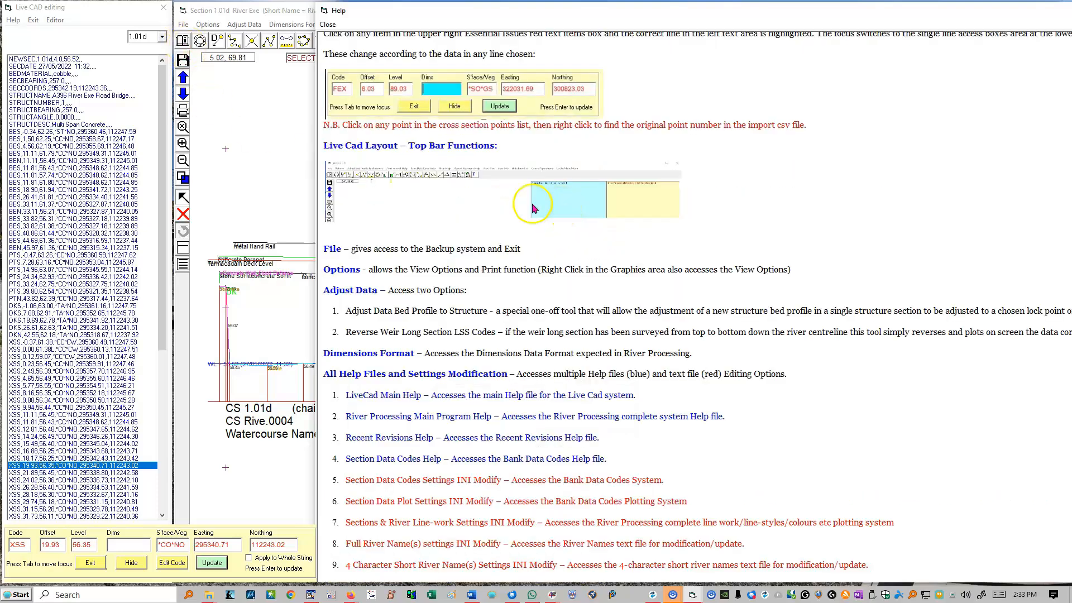
pyautogui.scroll(-8, 438, 184)
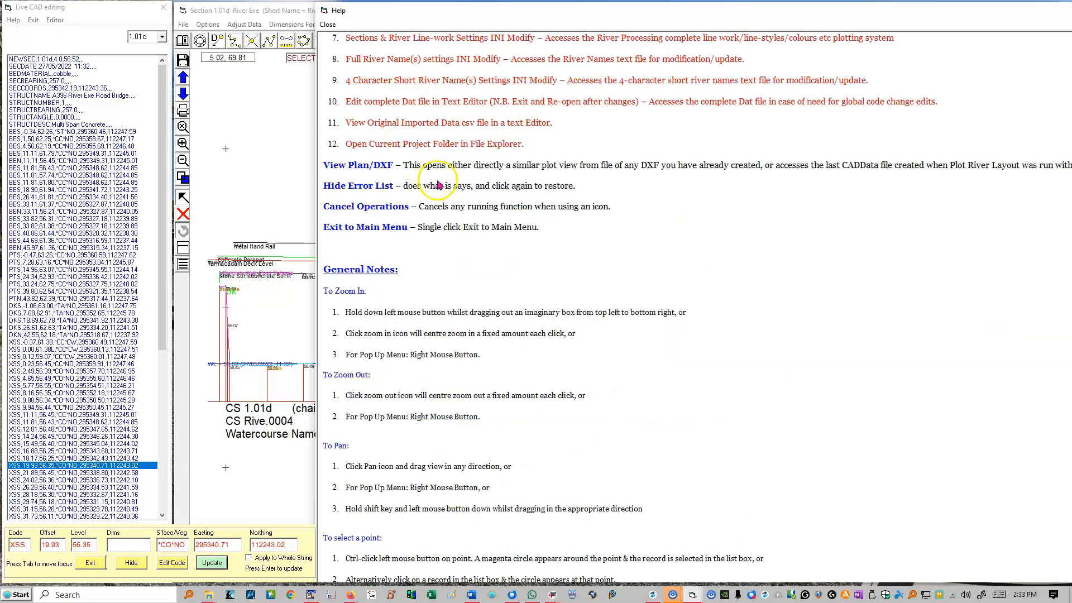
pyautogui.scroll(8, 438, 185)
pyautogui.scroll(-8, 450, 235)
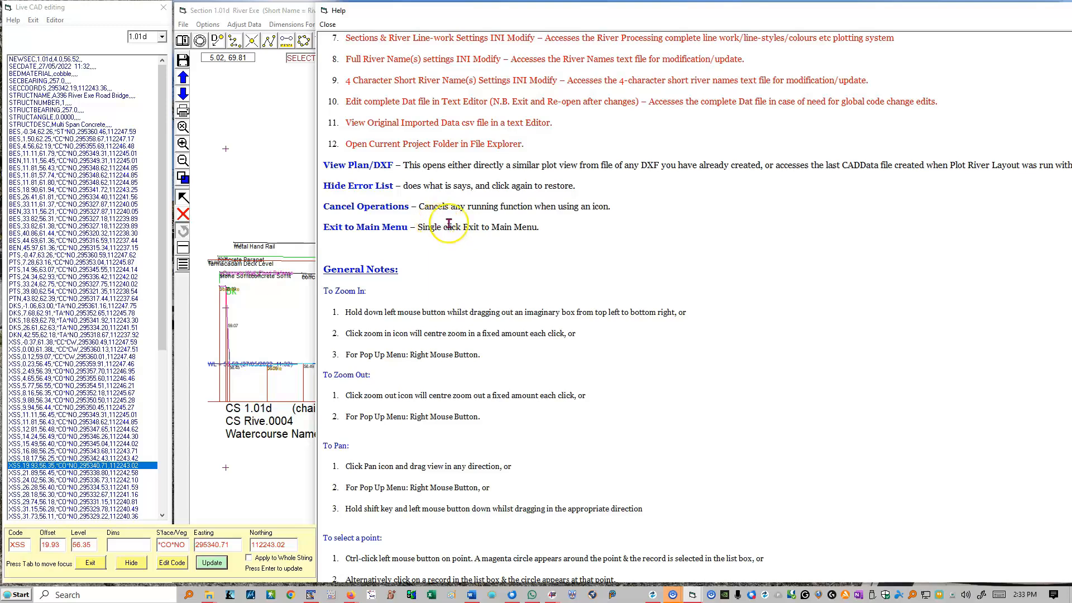
pyautogui.moveTo(523, 147); pyautogui.dragTo(344, 145)
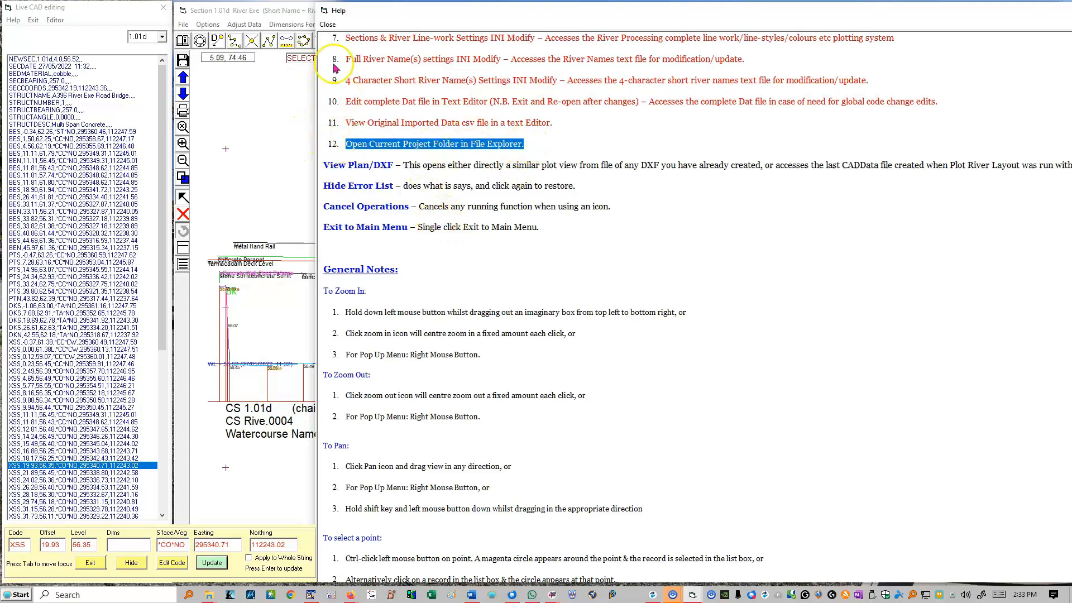
# Compare the program's available menu options, including Adjust Data, with the Top Bar Functions section of the Live CAD Editing Help
pyautogui.moveTo(318, 12); pyautogui.dragTo(269, 289)
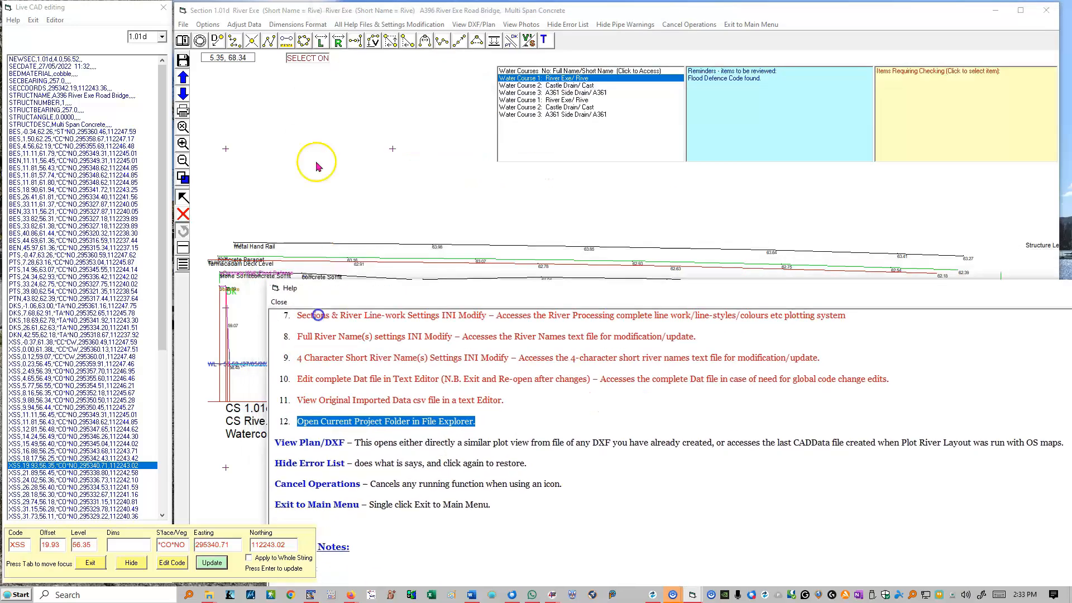
pyautogui.click(362, 24)
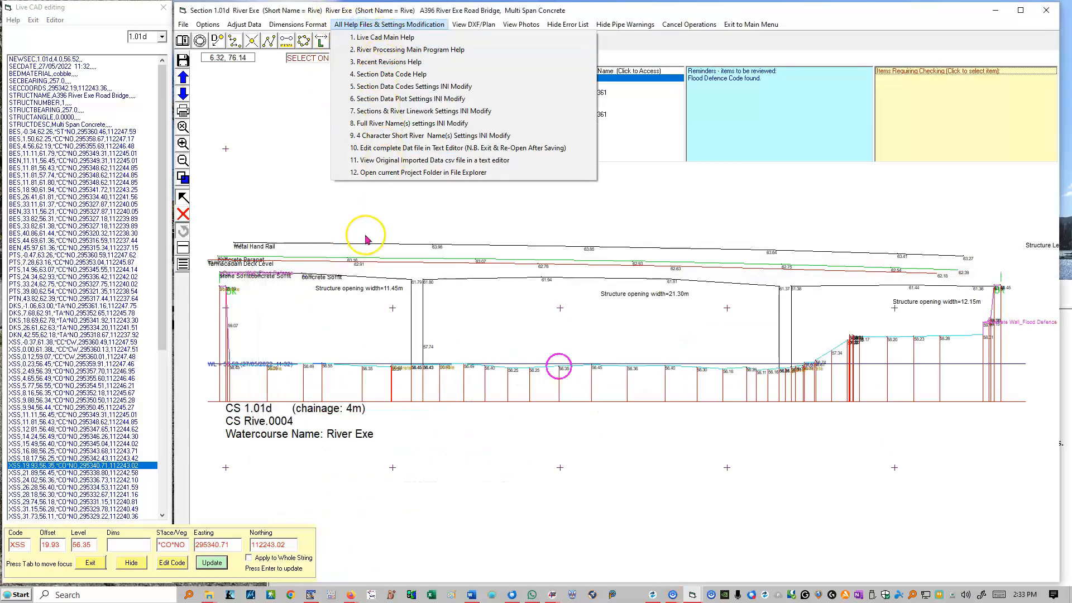
pyautogui.click(183, 40)
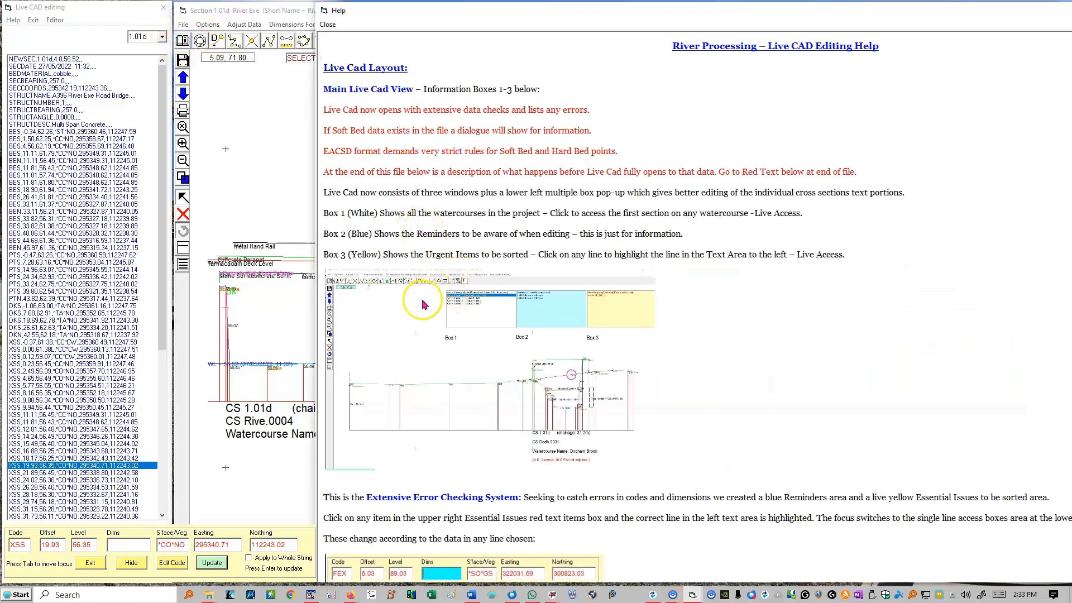
pyautogui.scroll(-8, 422, 304)
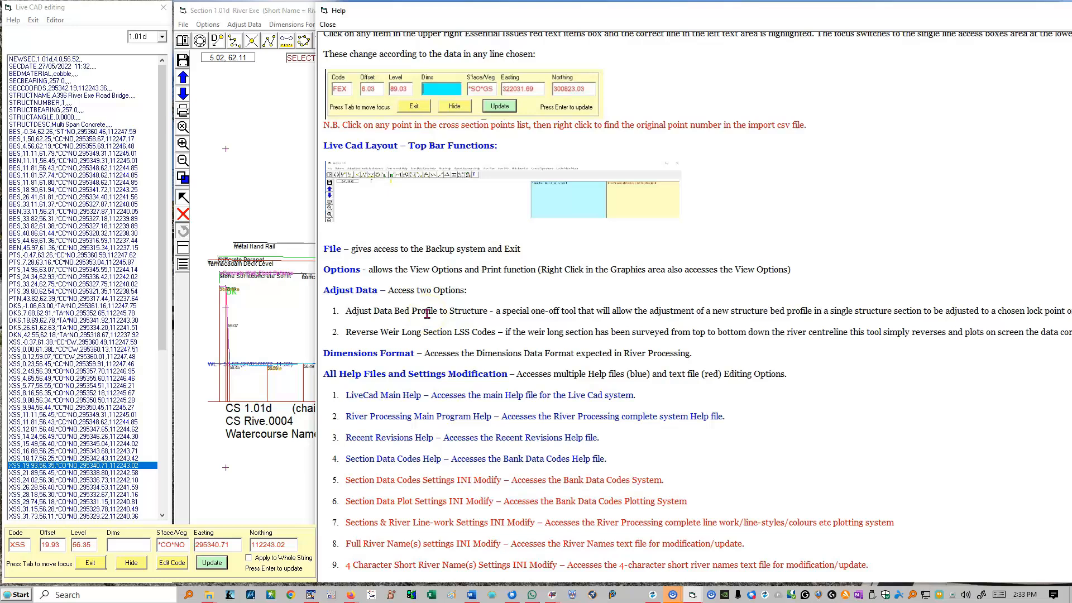
# Try to adjust the bed profile to the structure, with the BES point at offset 11.81 as the new survey lock point
pyautogui.click(281, 200)
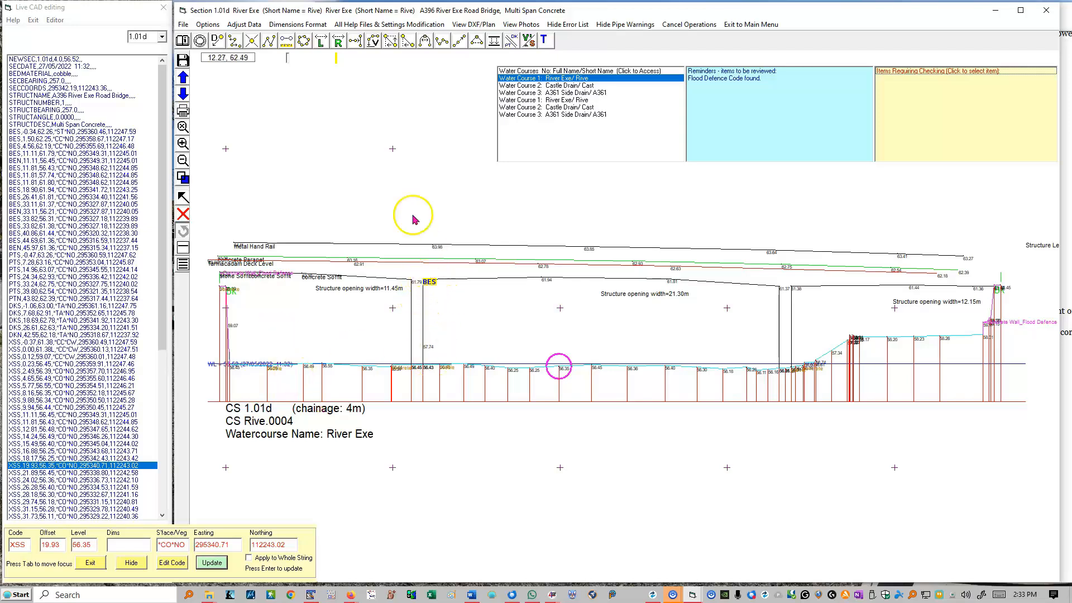
pyautogui.click(246, 25)
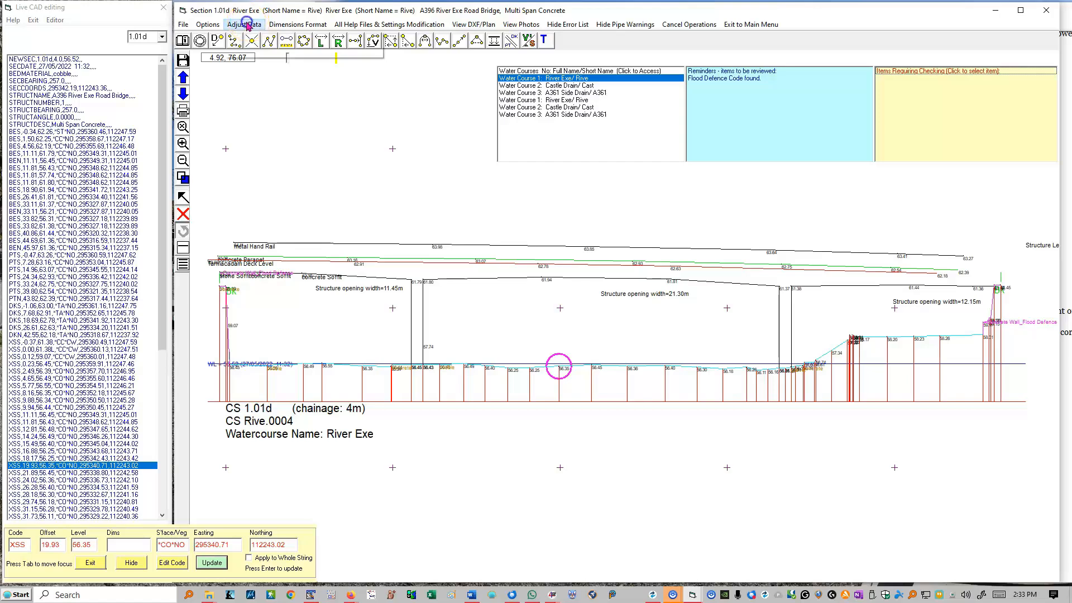
pyautogui.click(258, 37)
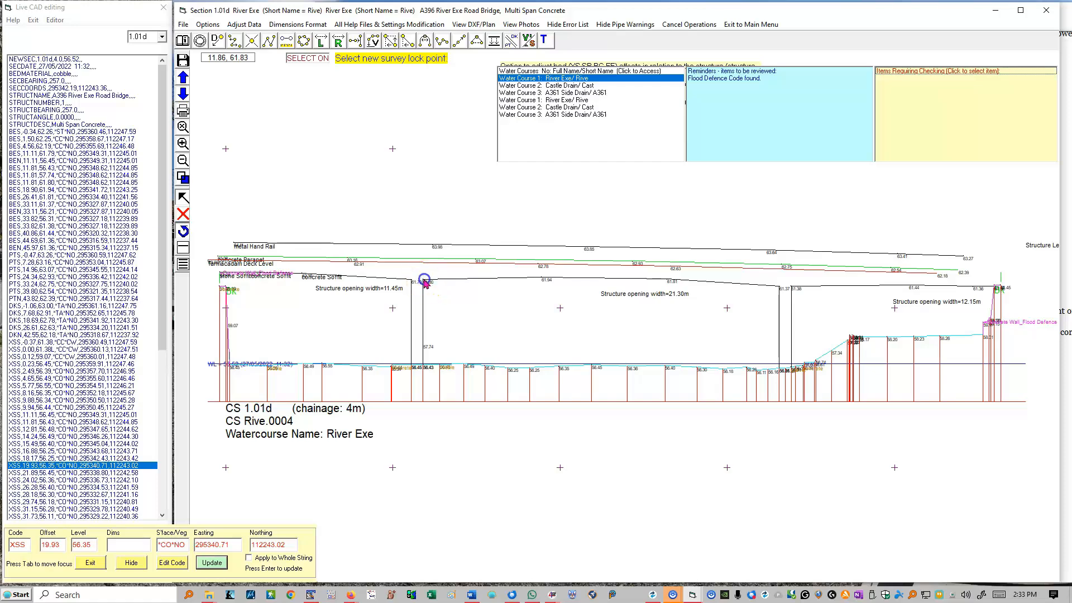
pyautogui.click(424, 282)
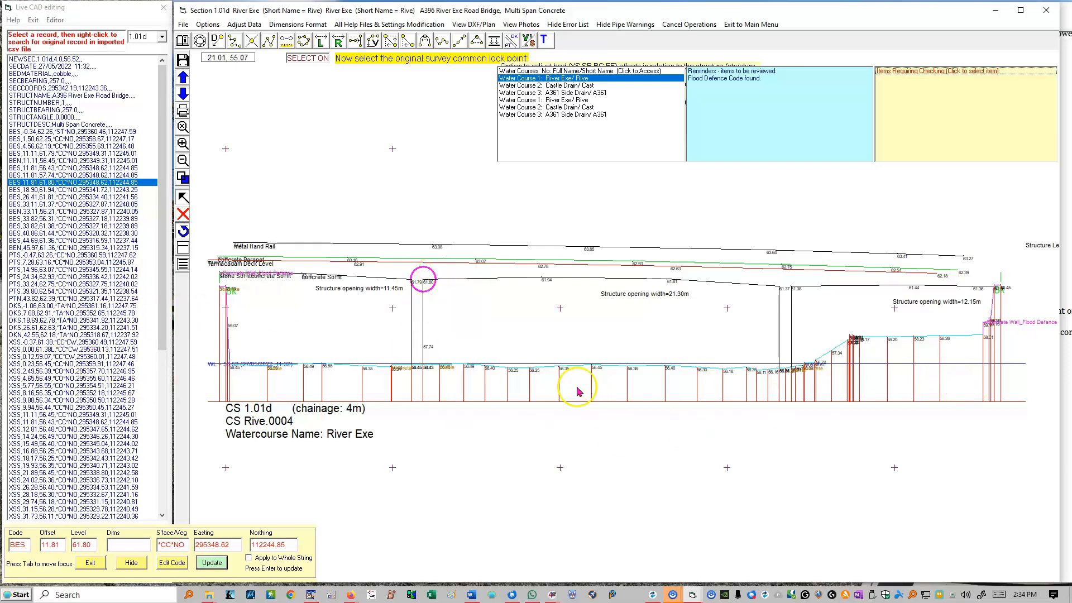
pyautogui.click(242, 24)
pyautogui.click(372, 121)
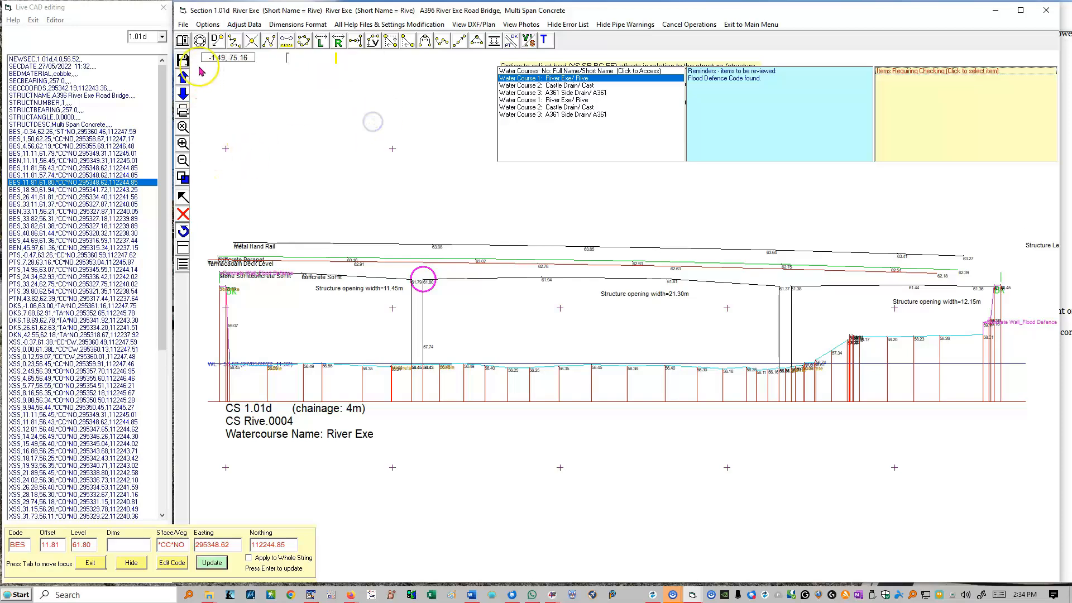
# Browse through the neighbouring sections and open River Exe section 1.05
pyautogui.click(182, 77)
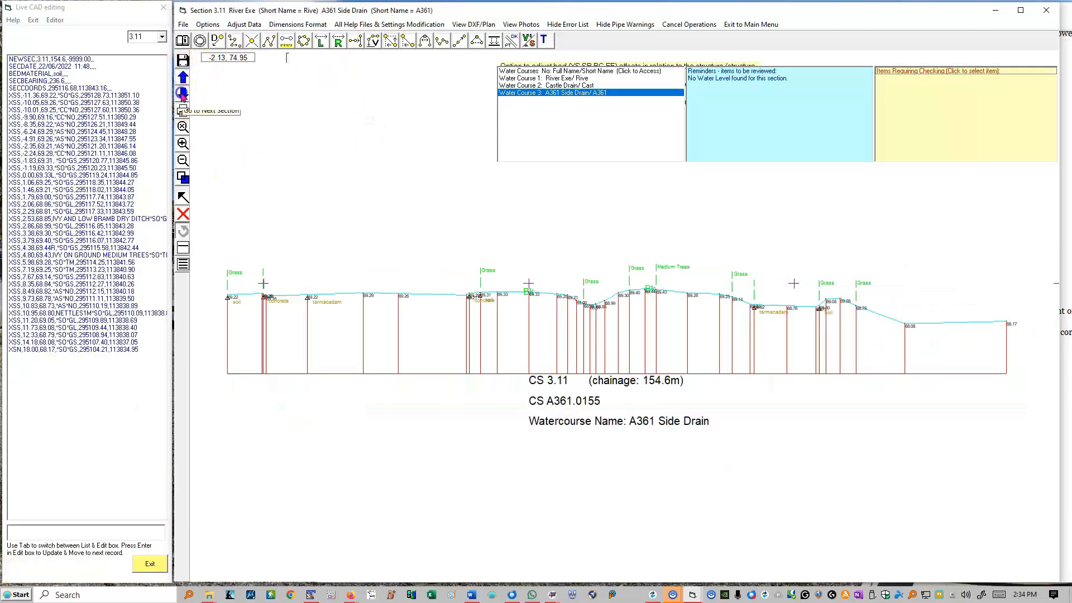
pyautogui.click(182, 93)
pyautogui.click(182, 94)
pyautogui.click(182, 94)
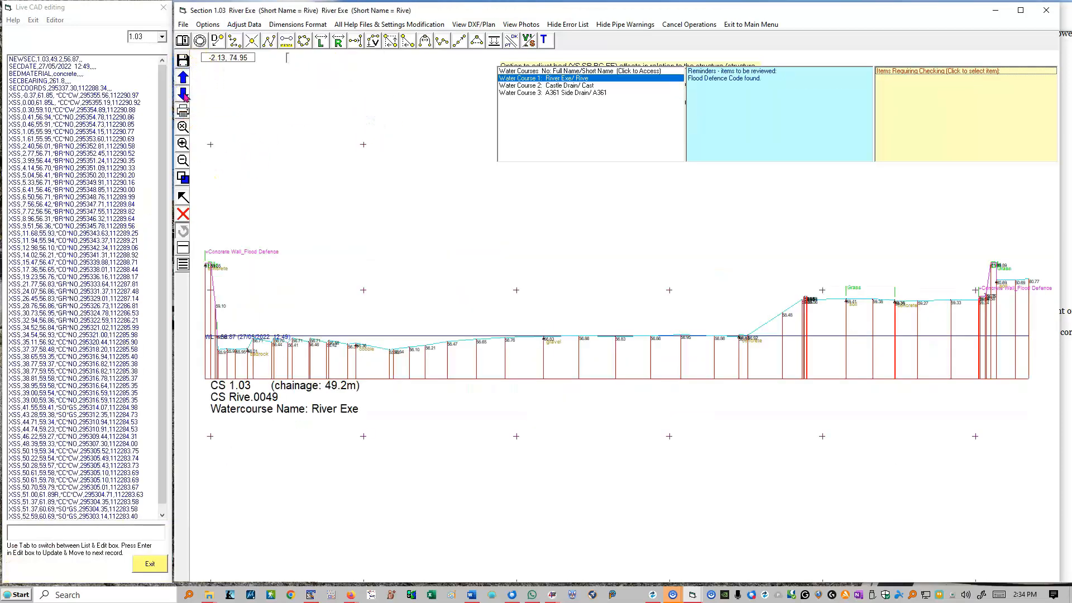
pyautogui.click(182, 94)
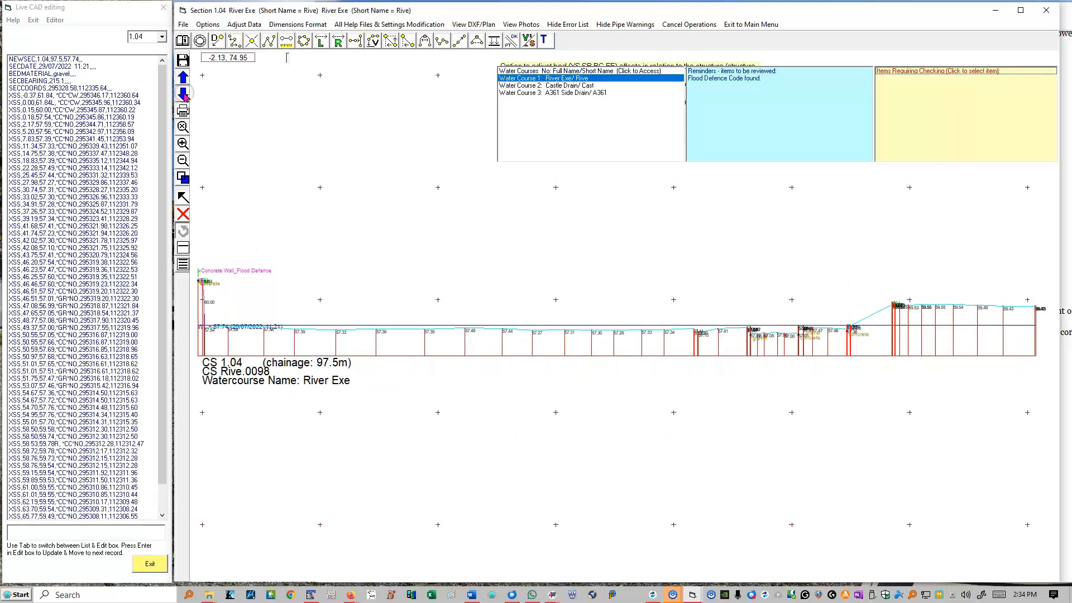
pyautogui.click(183, 93)
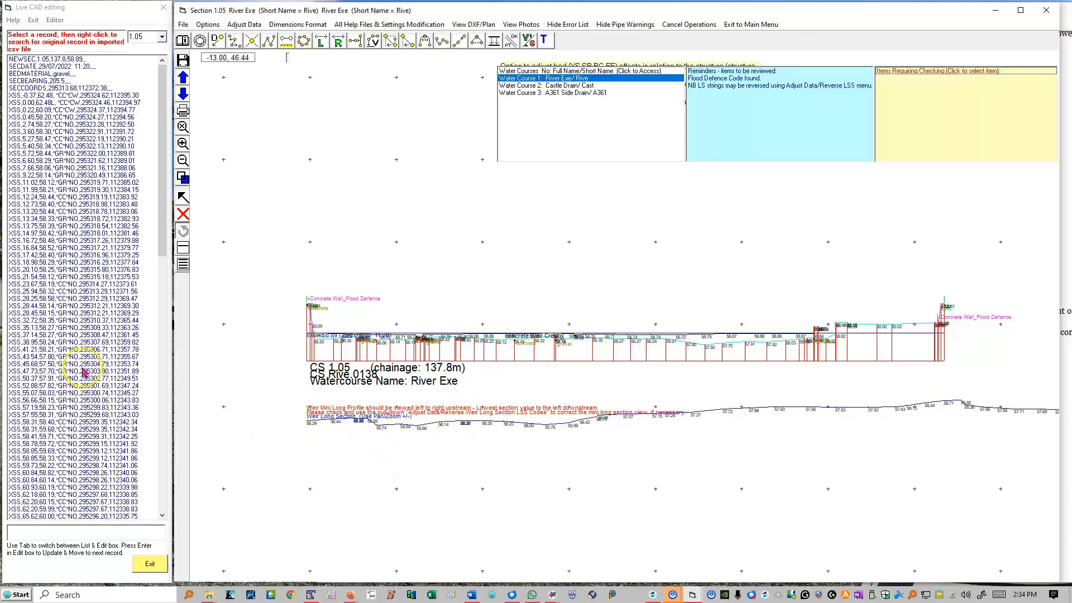
# Locate the XSS record at offset 28.44 and several LSS records between chainages 118.14 and 152.91 on the plot
pyautogui.click(50, 306)
pyautogui.scroll(-20, 64, 365)
pyautogui.click(58, 392)
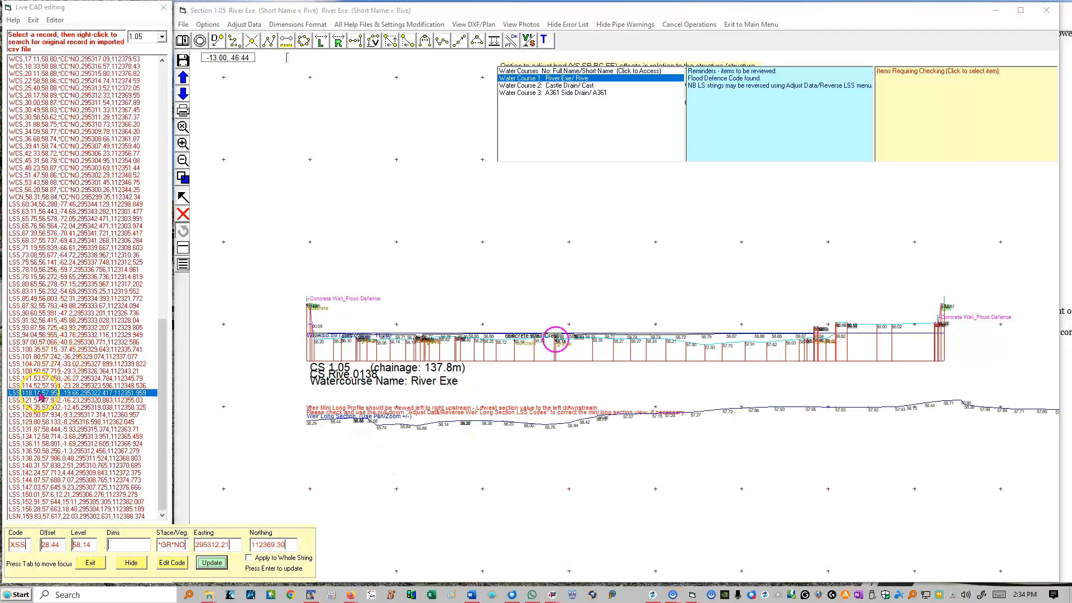
pyautogui.click(65, 443)
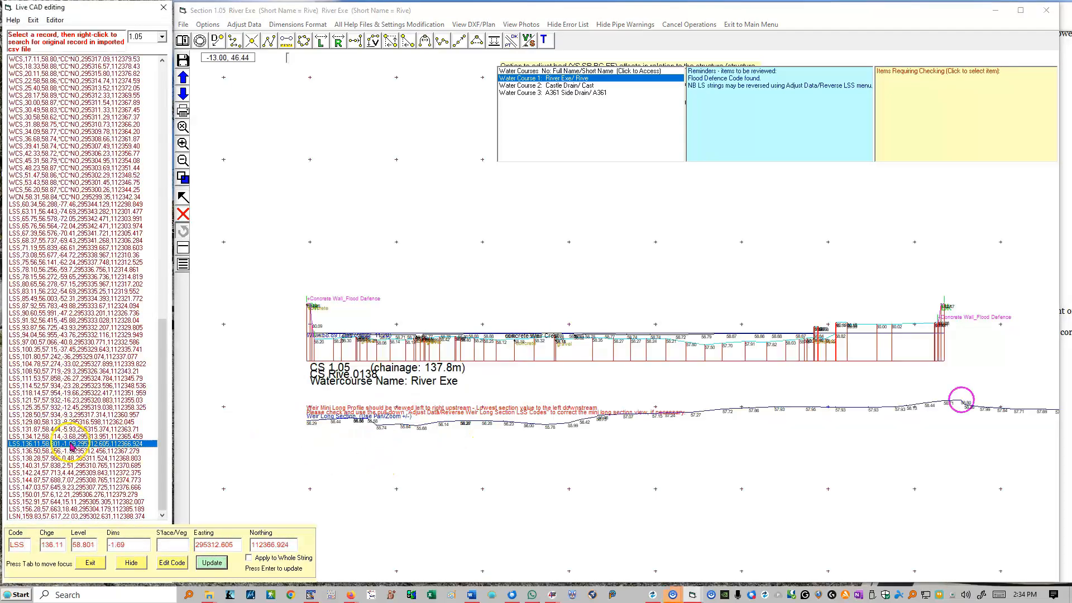
pyautogui.click(77, 482)
pyautogui.click(84, 501)
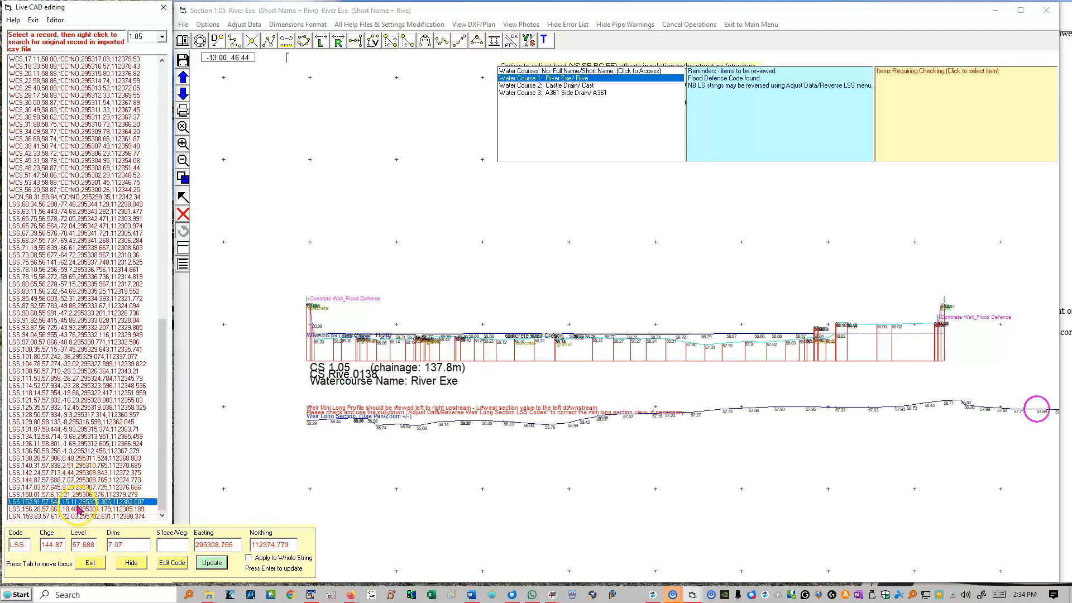
# Locate the LSS records at chainages 101.80, 97.00 and 60.34 on the weir long section, viewing the whole drawing
pyautogui.click(90, 357)
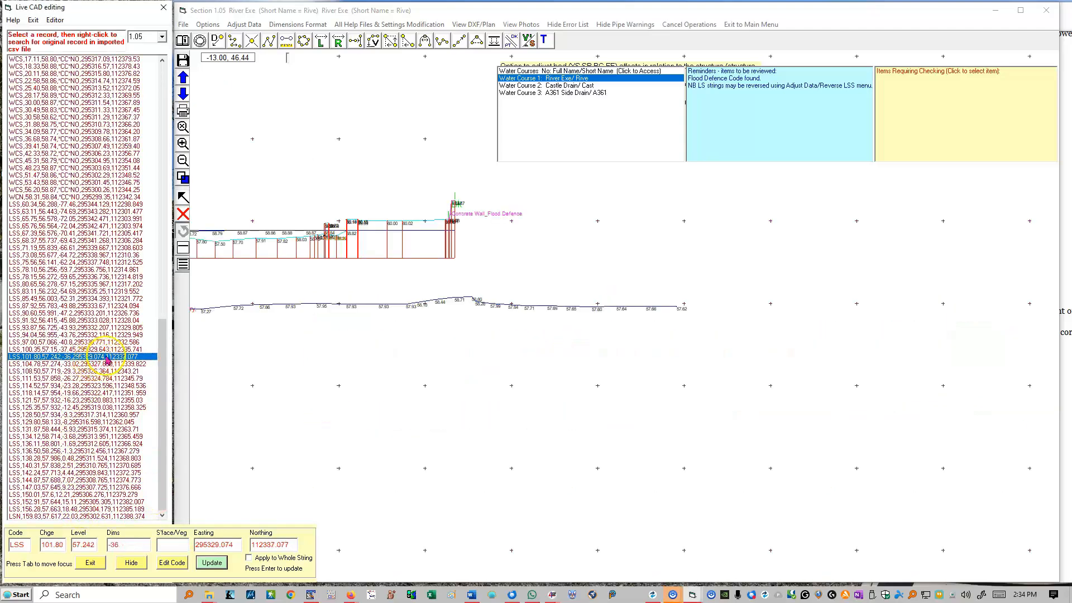
pyautogui.click(62, 247)
pyautogui.click(83, 341)
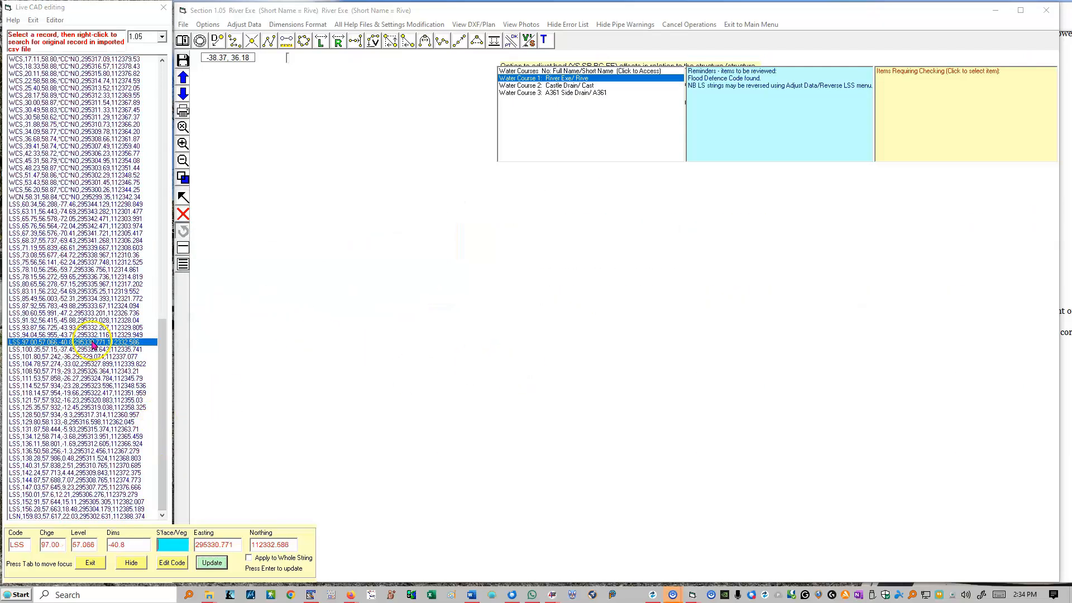
pyautogui.rightClick(442, 283)
pyautogui.click(474, 290)
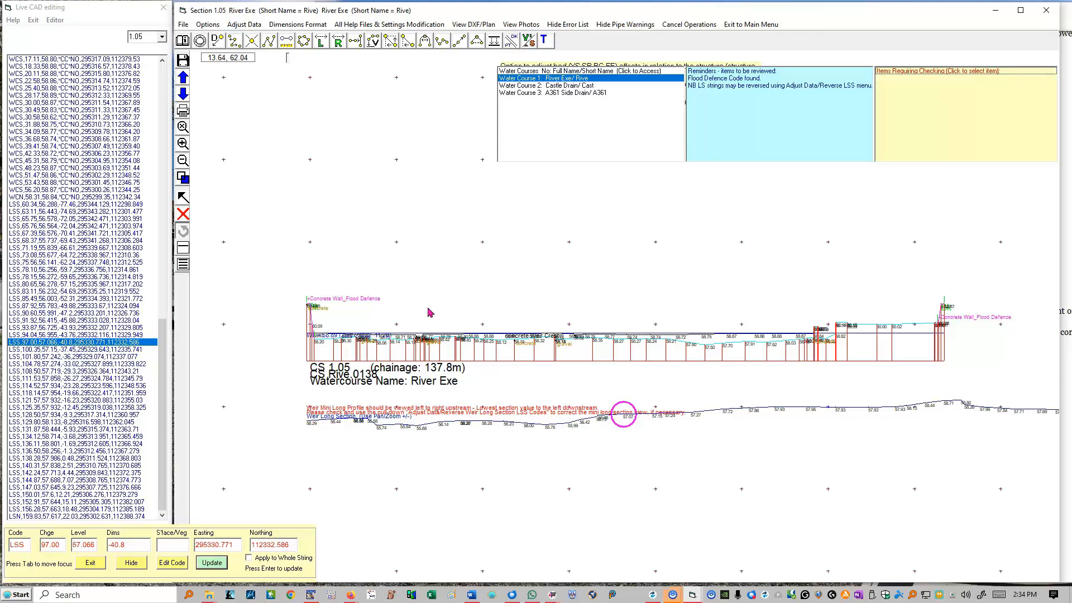
pyautogui.click(35, 205)
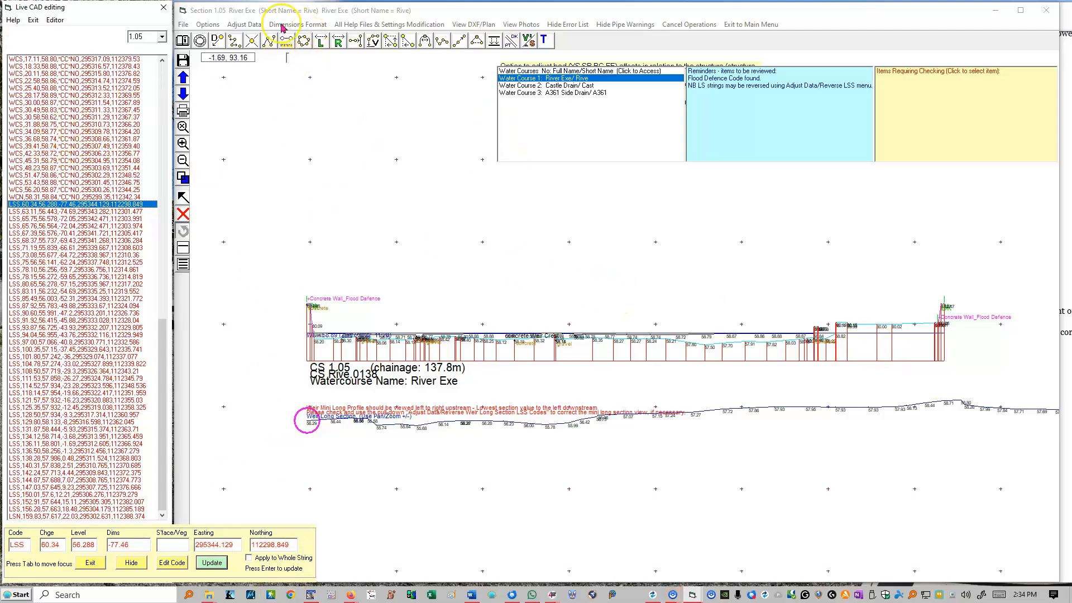
# Reverse the weir long section LSS codes of section 1.05, and reverse them again to restore their original direction
pyautogui.click(241, 25)
pyautogui.click(251, 49)
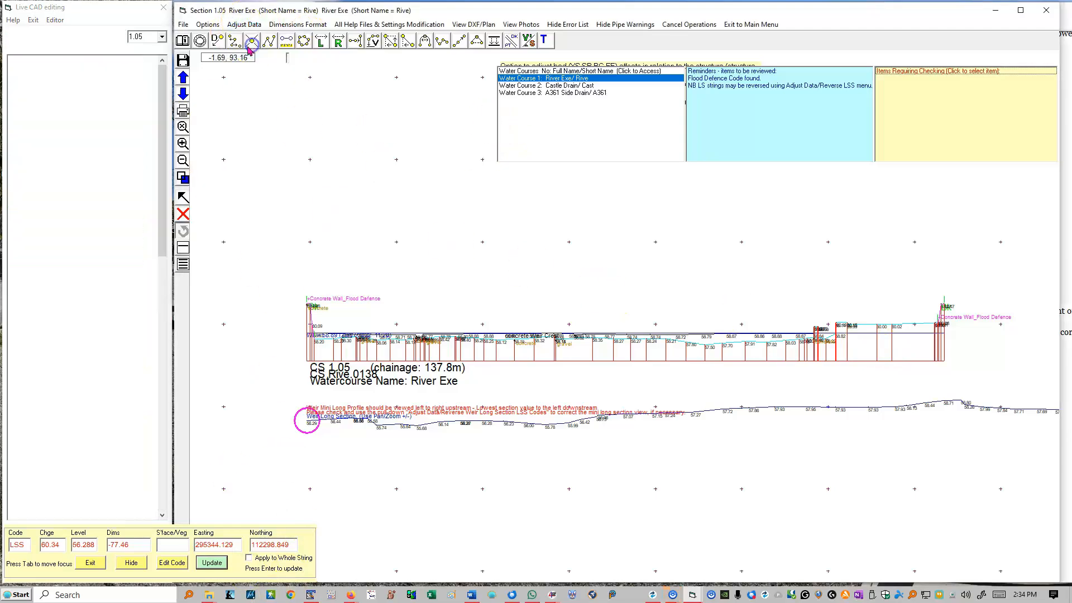
pyautogui.click(269, 47)
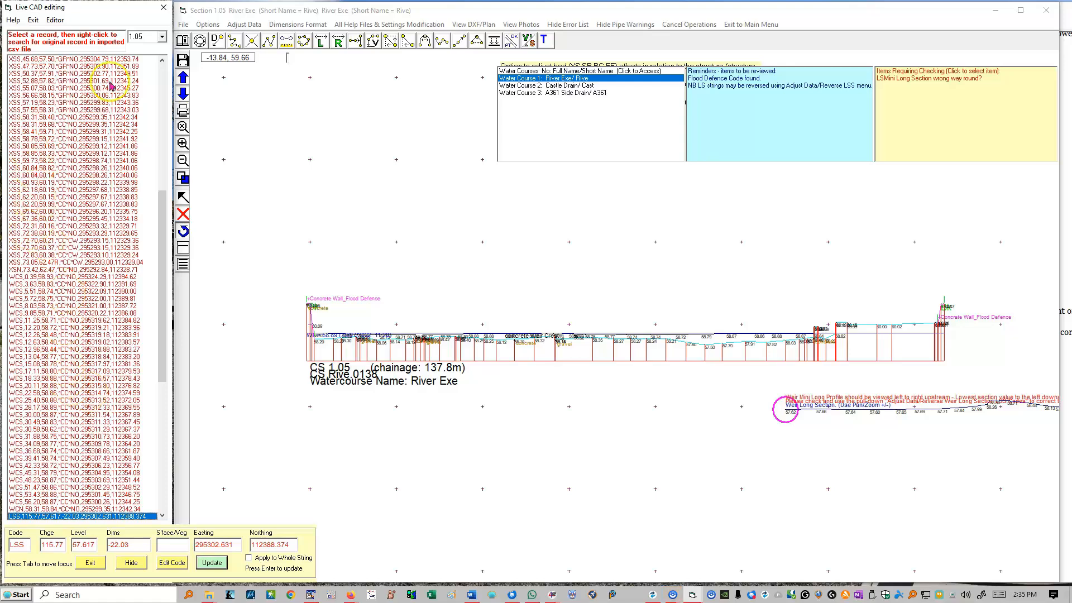
pyautogui.click(249, 25)
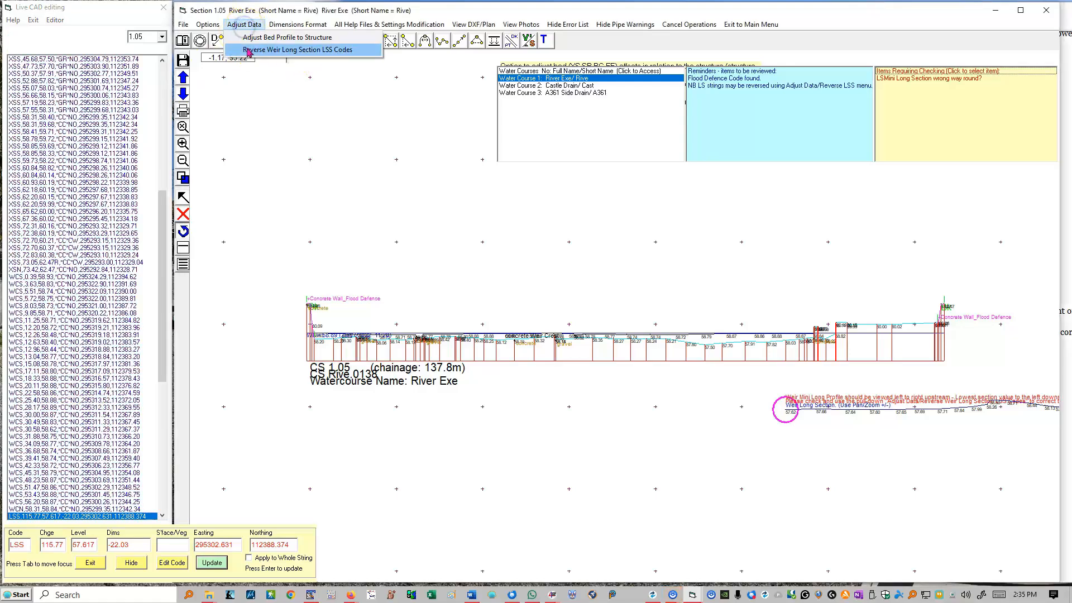
pyautogui.click(251, 48)
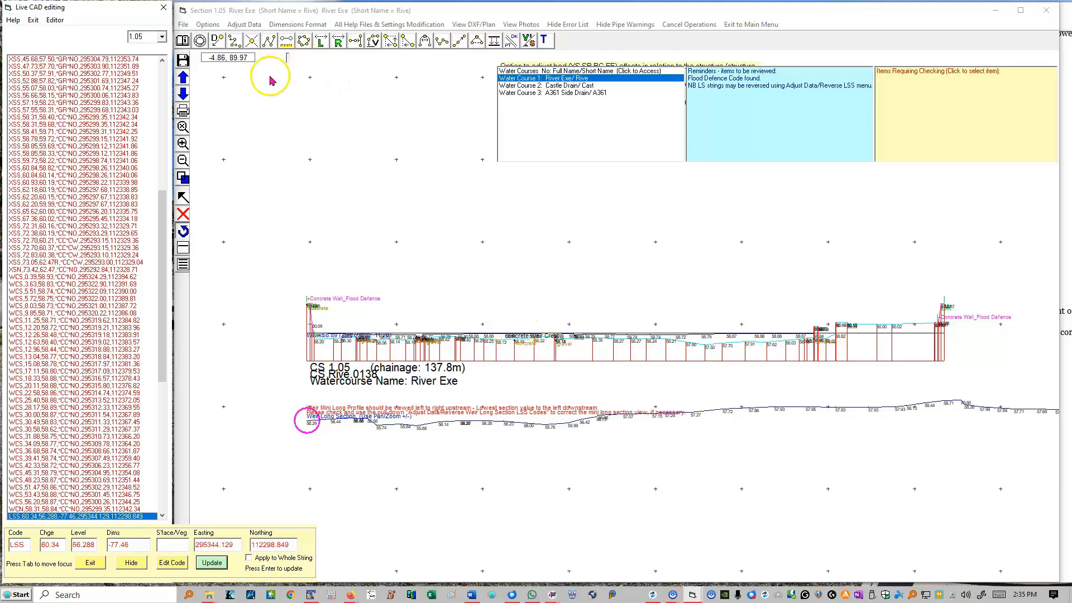
# Read the Live CAD Editing Help from the general notes through the side bar icons to the top bar point icons
pyautogui.click(184, 41)
pyautogui.scroll(-10, 433, 363)
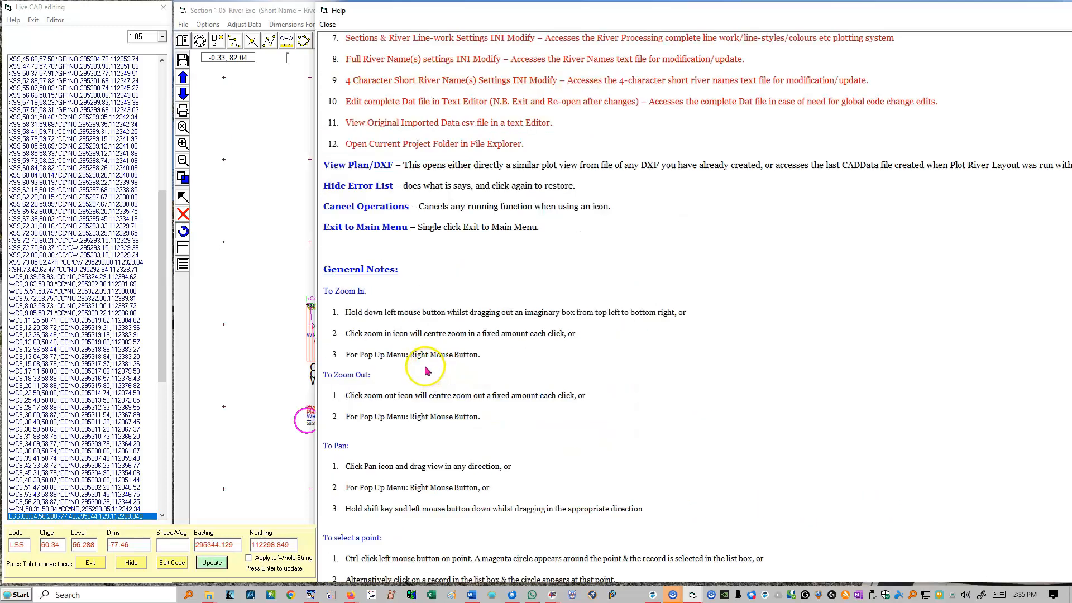
pyautogui.scroll(-10, 433, 361)
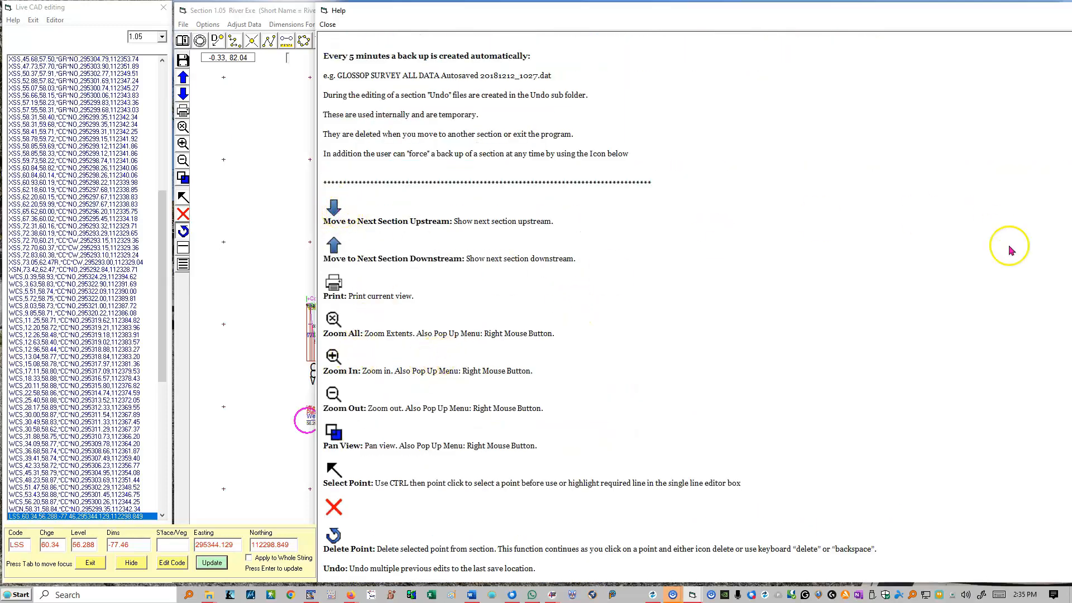
pyautogui.moveTo(875, 15); pyautogui.dragTo(677, 15)
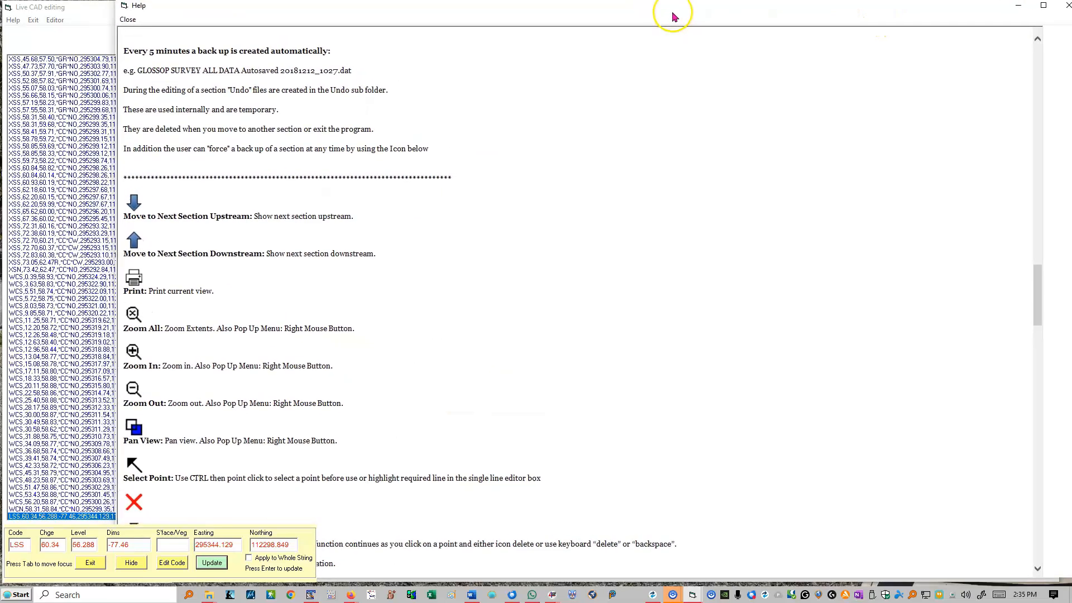
pyautogui.moveTo(1035, 293); pyautogui.dragTo(1043, 298)
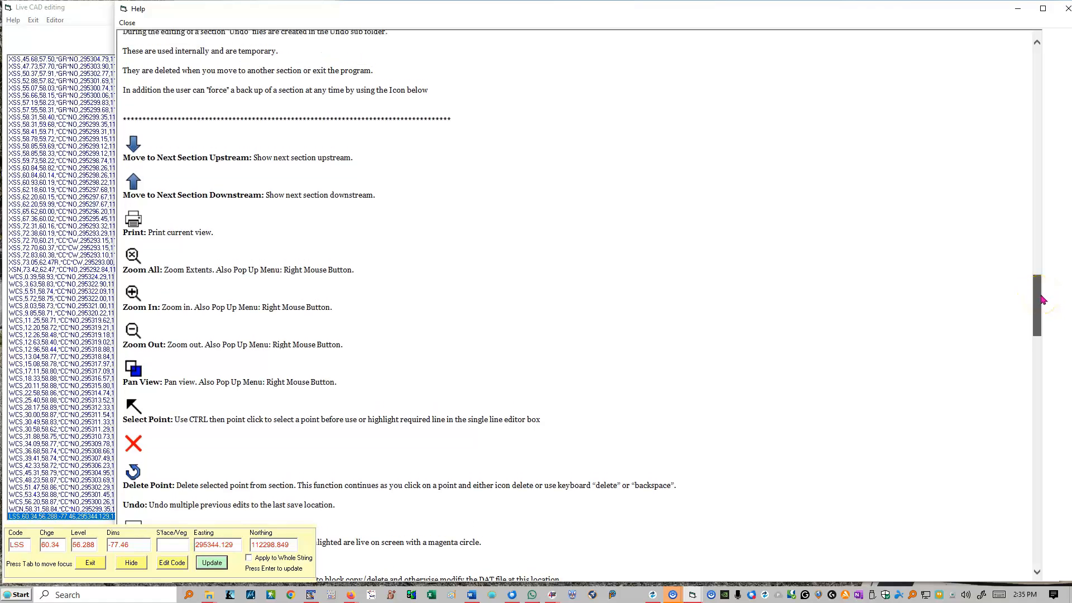
pyautogui.moveTo(1041, 299); pyautogui.dragTo(1044, 341)
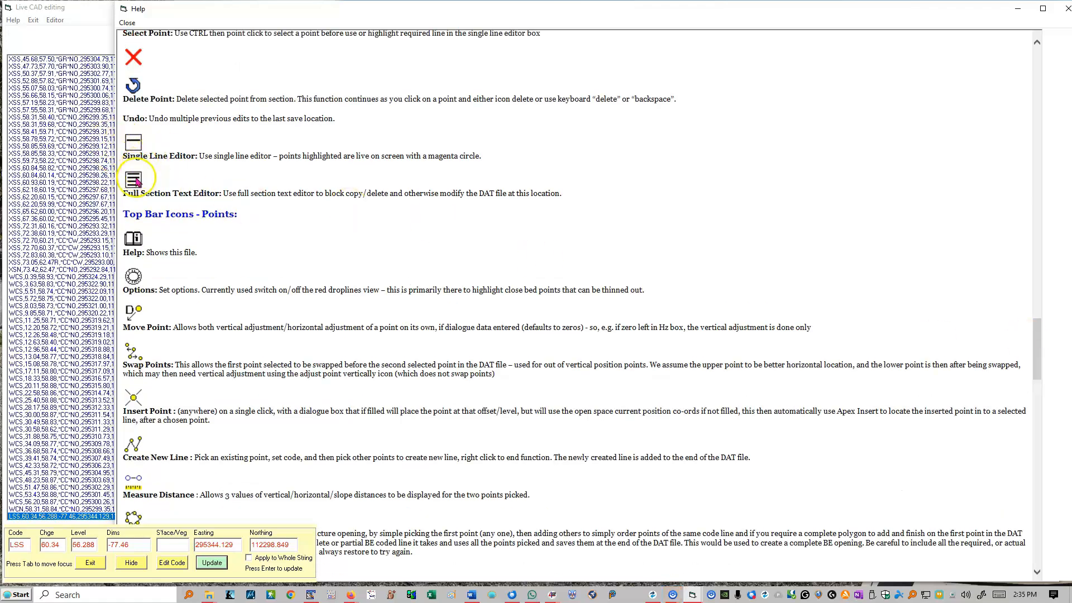
pyautogui.press('Escape')
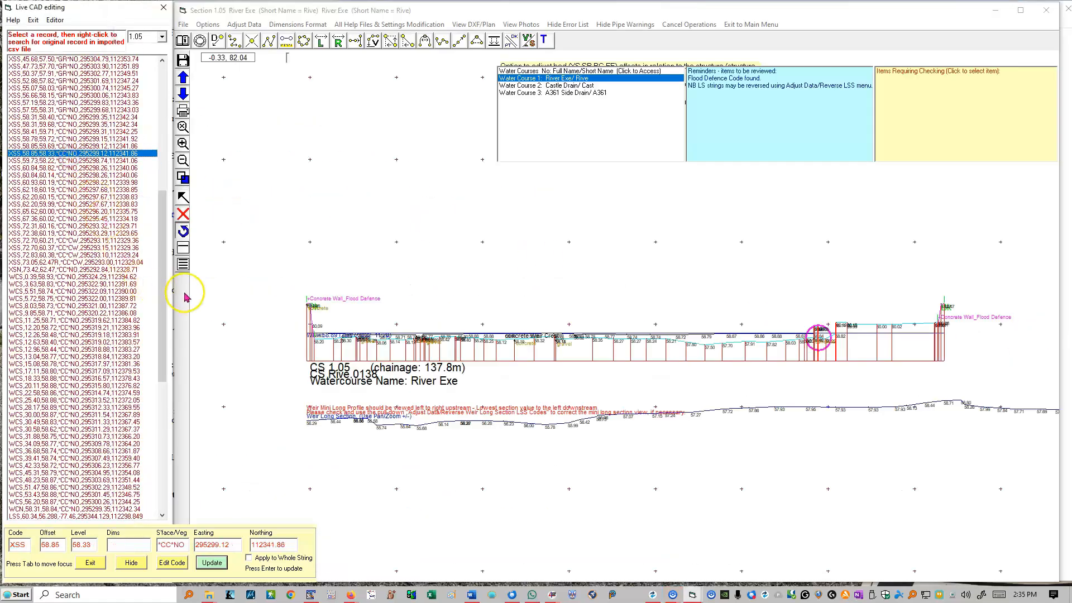
# Delete the block of XSS records from offset 13.20 to 18.98 in section 1.05's full text, and try to undo the deletion
pyautogui.moveTo(105, 262); pyautogui.dragTo(22, 210)
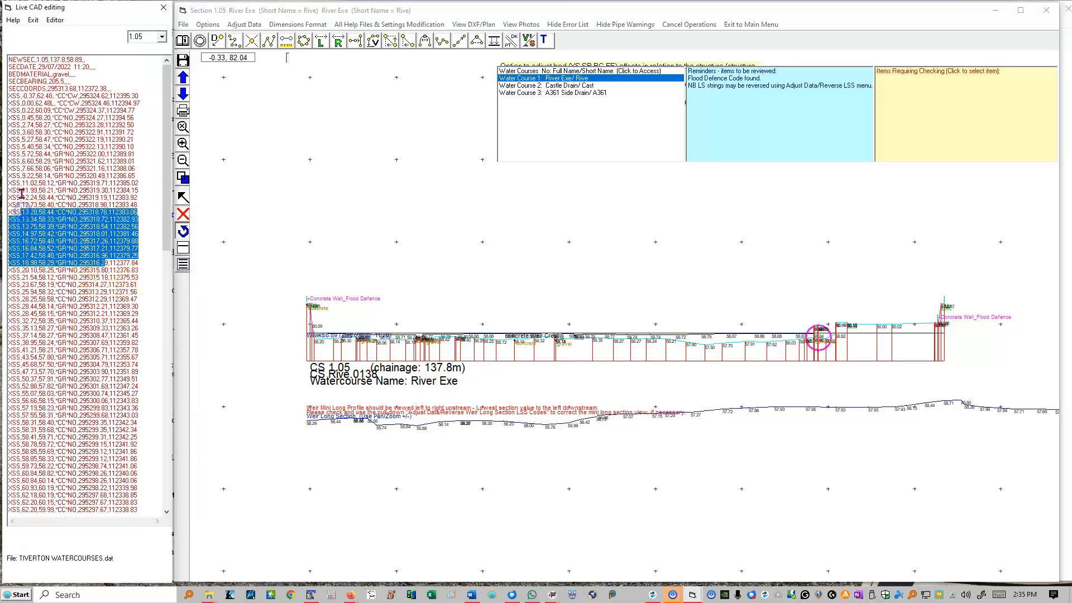
pyautogui.press('Delete')
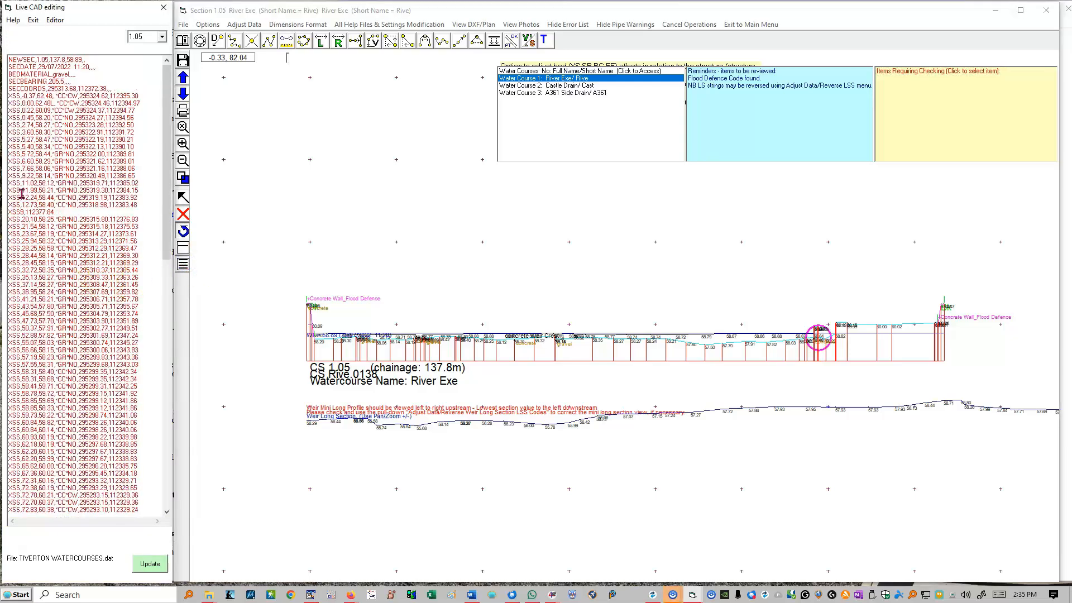
pyautogui.click(183, 231)
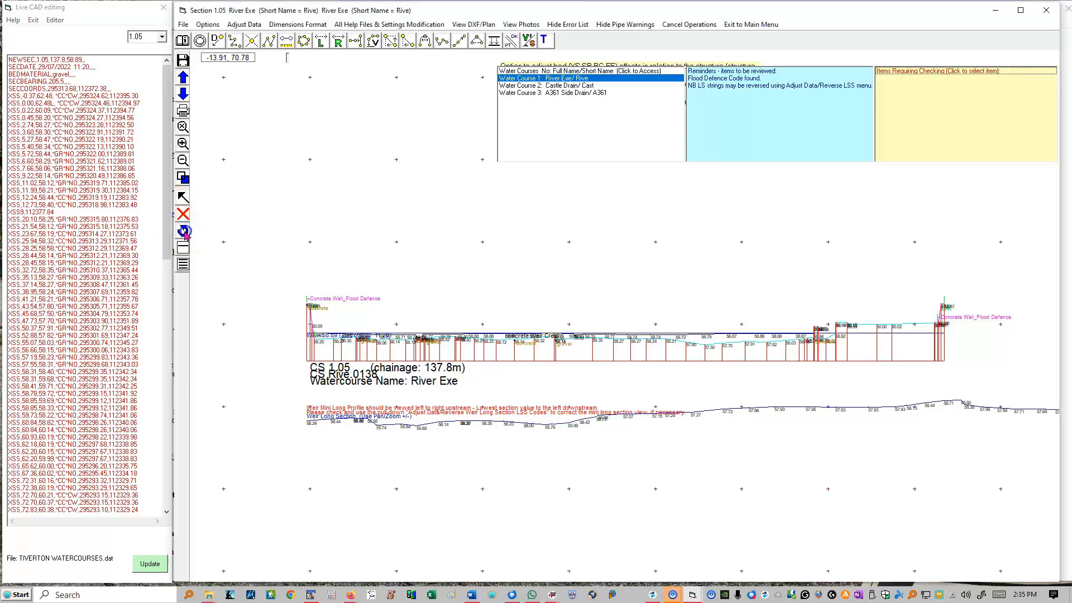
pyautogui.click(594, 330)
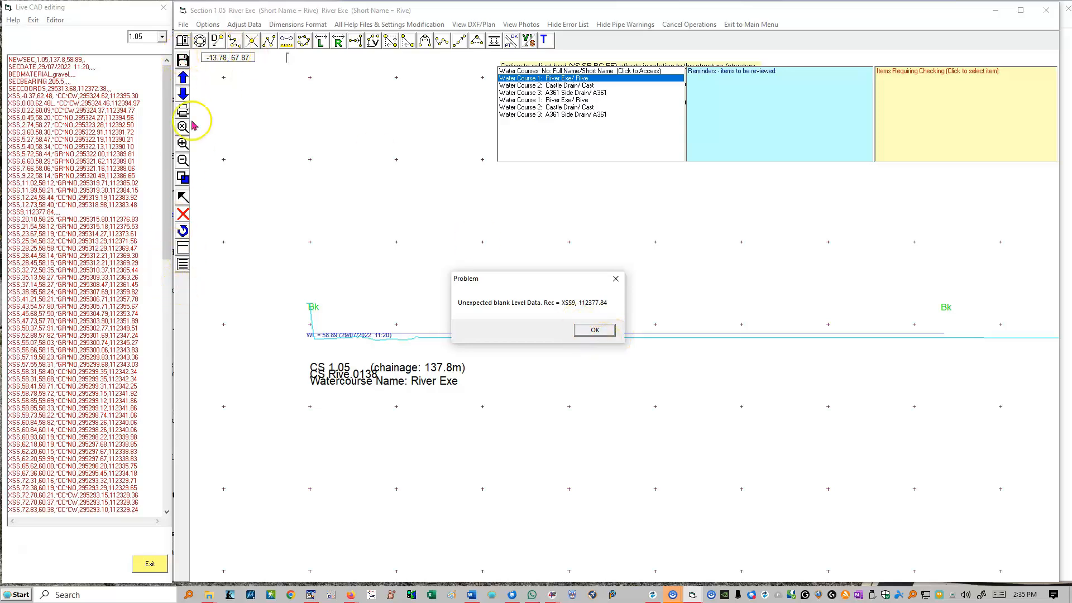
pyautogui.click(595, 330)
pyautogui.click(606, 346)
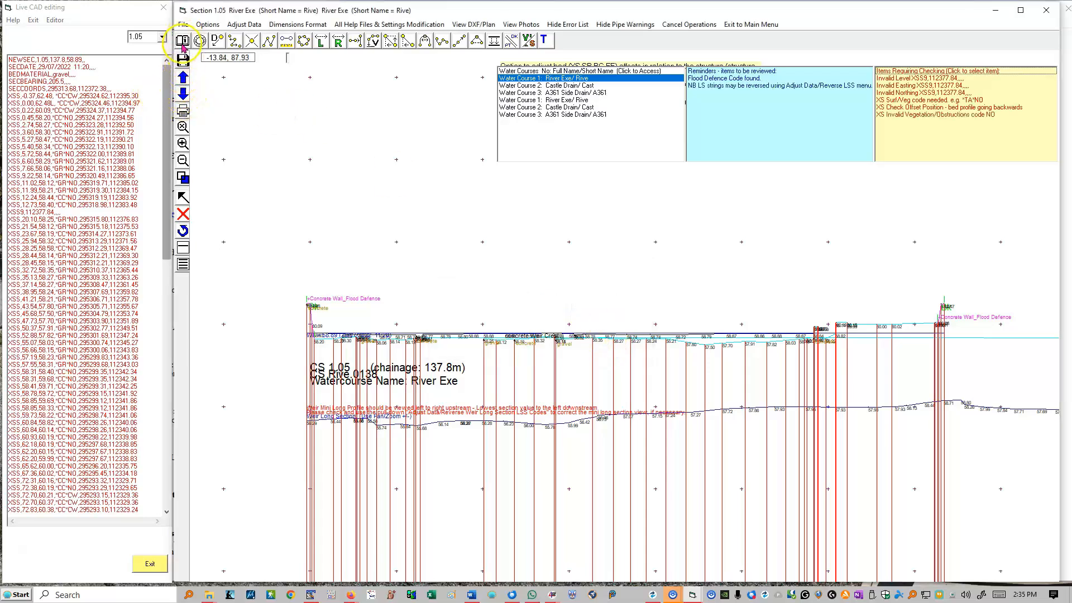
# Exit the editing session and reopen TIVERTON WATERCOURSES.dat in Live CAD Editing without processing soft beds
pyautogui.click(152, 563)
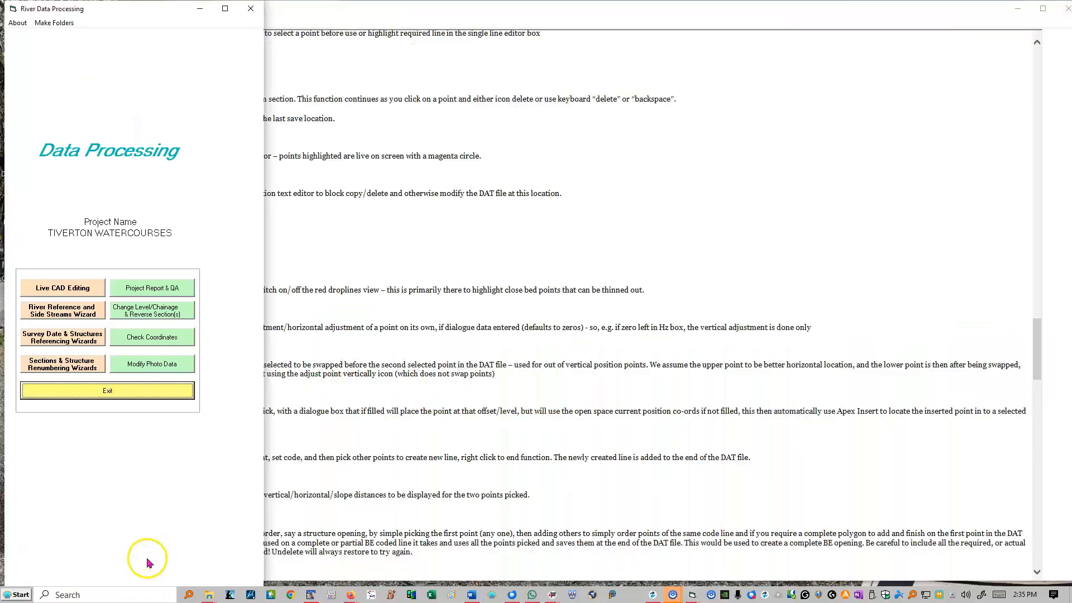
pyautogui.click(58, 288)
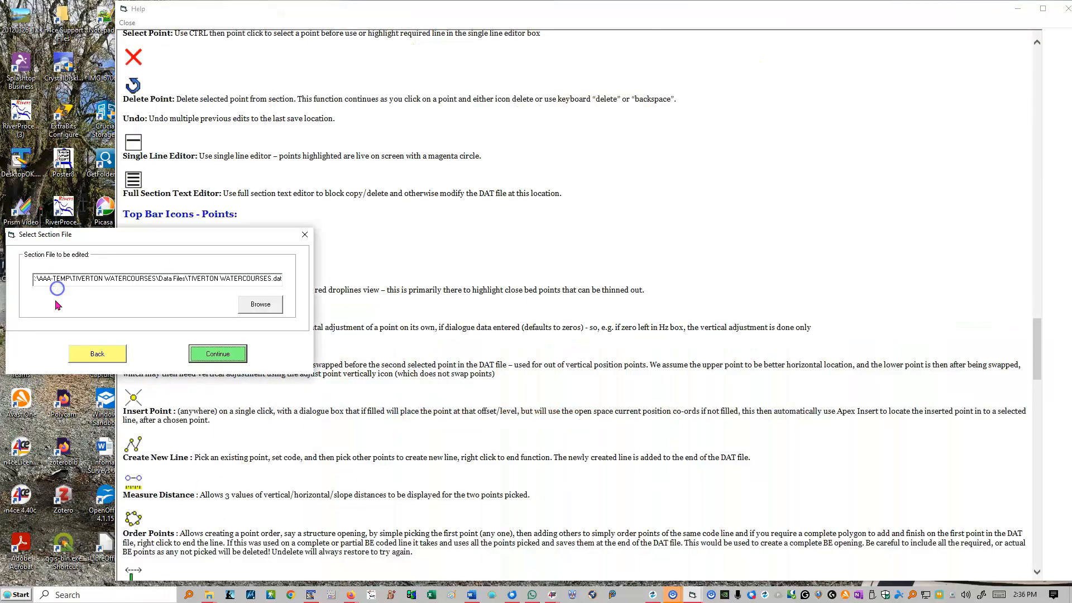
pyautogui.click(212, 357)
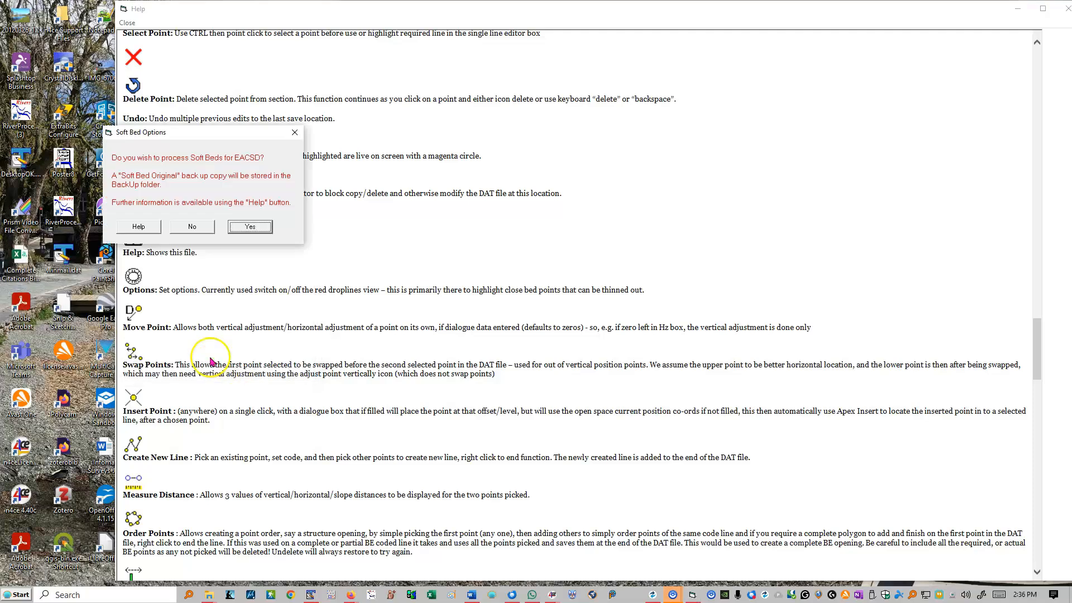
pyautogui.click(192, 226)
pyautogui.click(241, 59)
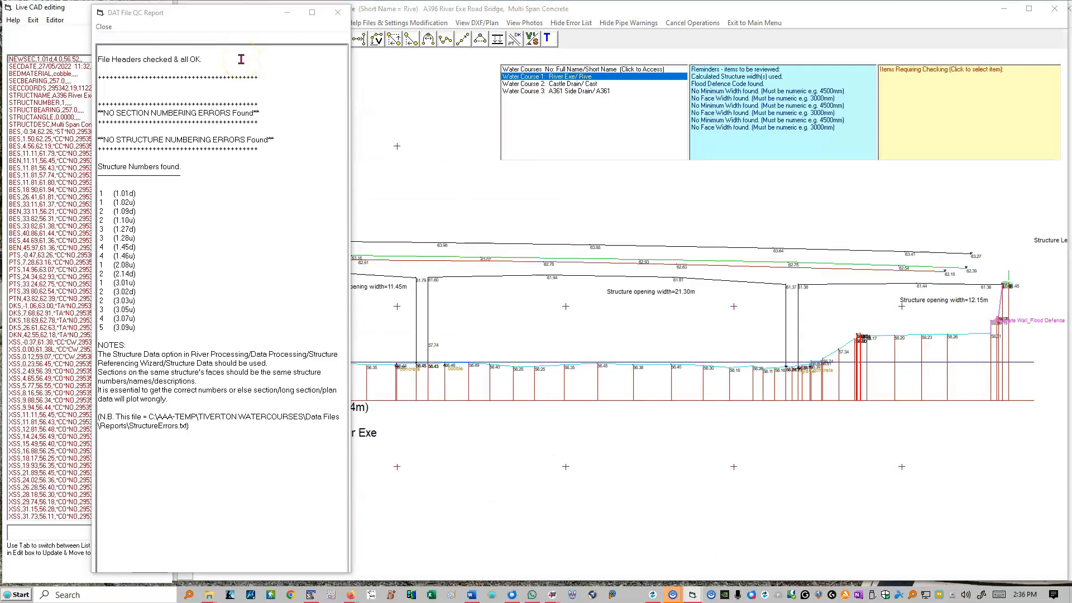
# Close the QC report and replace the section data file with the back up TIVERTON WATERCOURSES Start of session 20250109_1436.dat
pyautogui.click(338, 13)
pyautogui.click(185, 22)
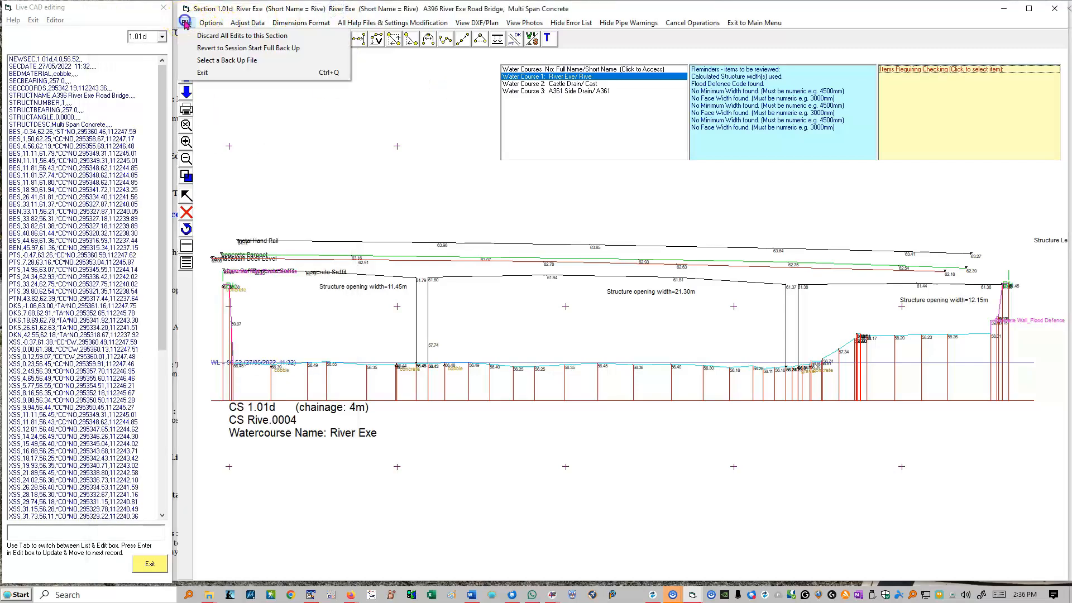
pyautogui.click(226, 60)
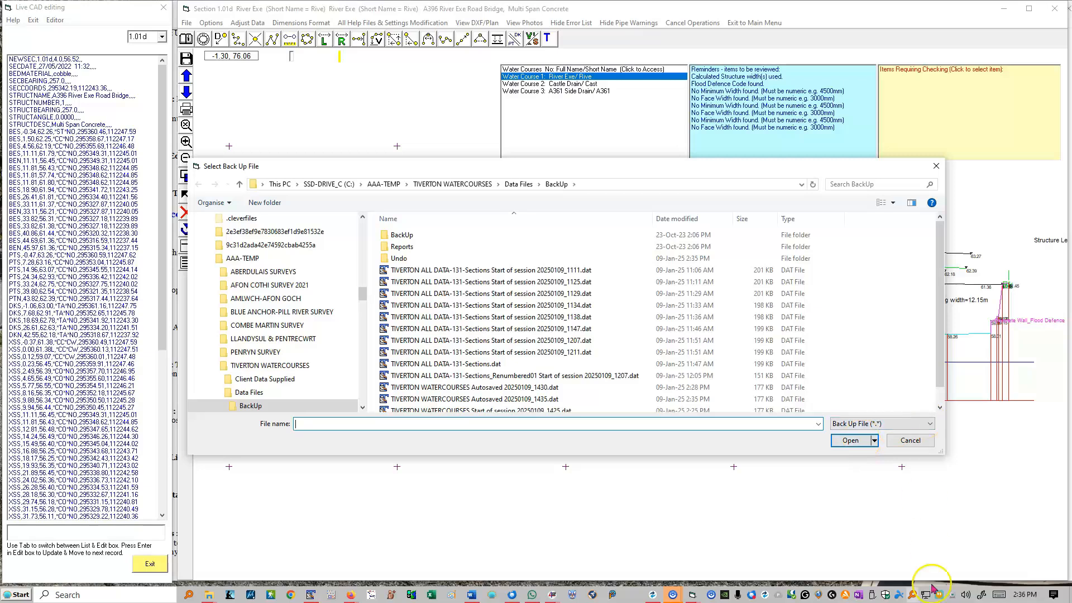
pyautogui.click(692, 217)
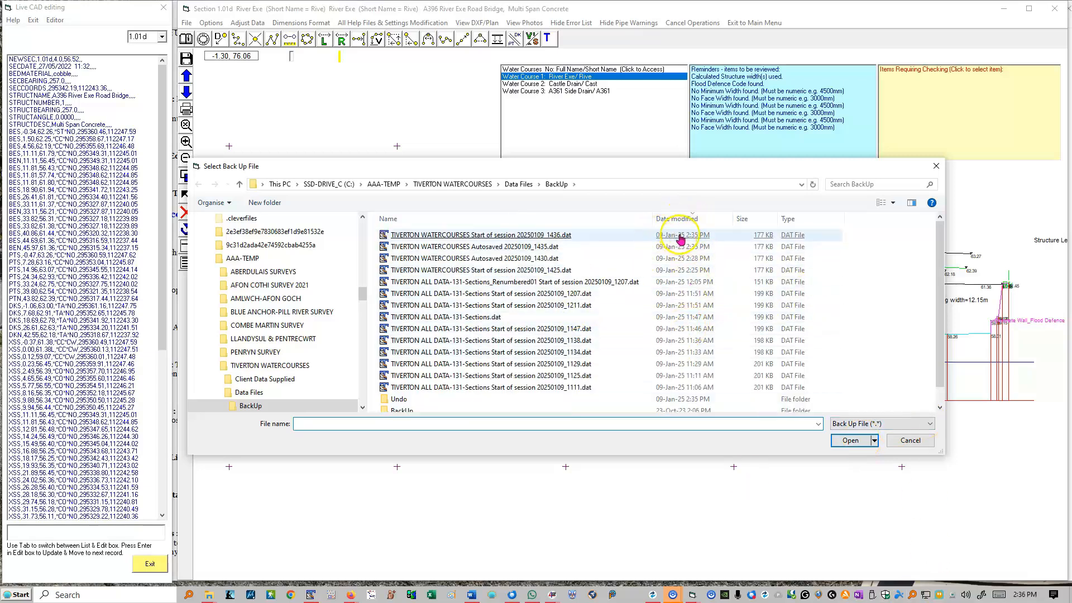
pyautogui.doubleClick(529, 241)
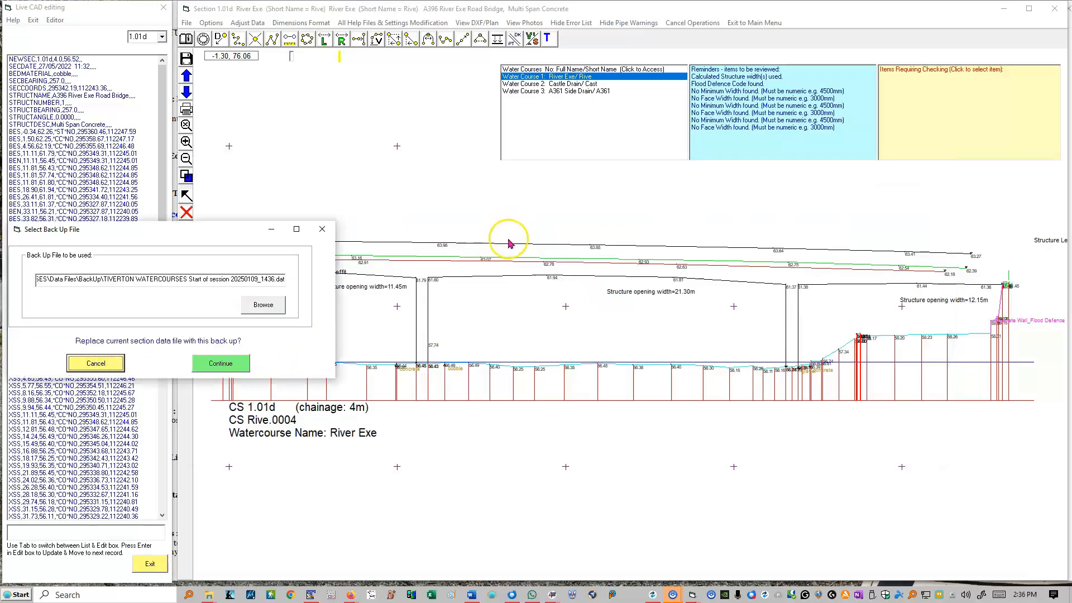
pyautogui.click(222, 363)
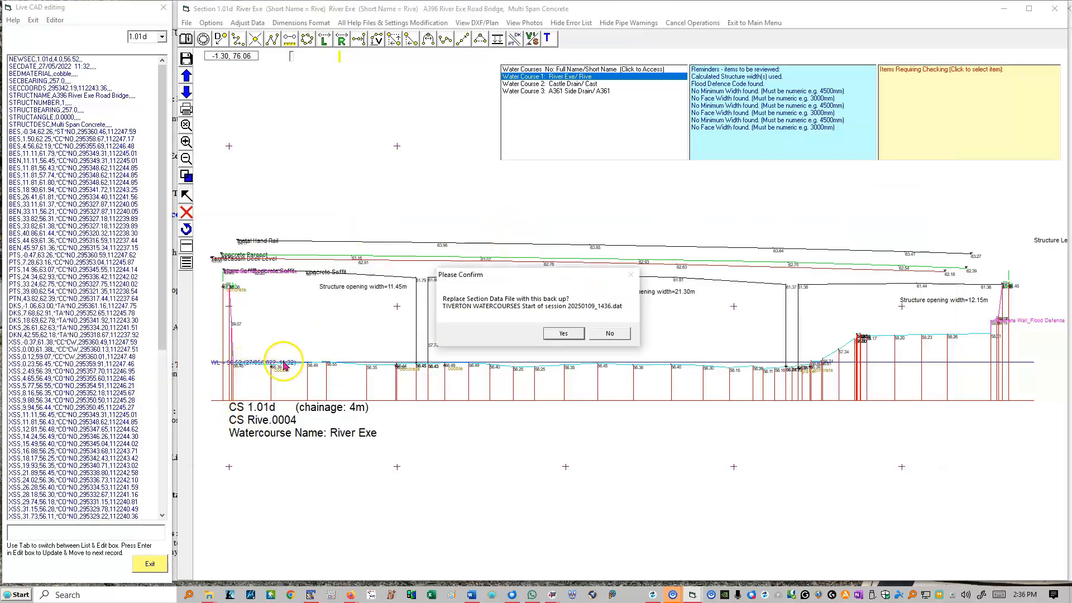
pyautogui.click(560, 337)
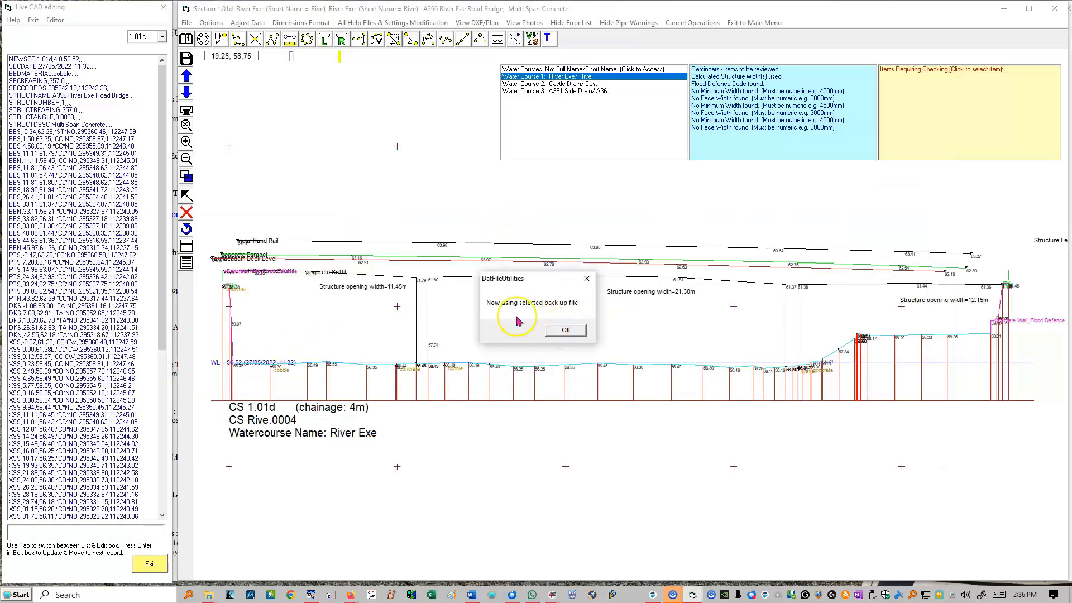
pyautogui.click(573, 335)
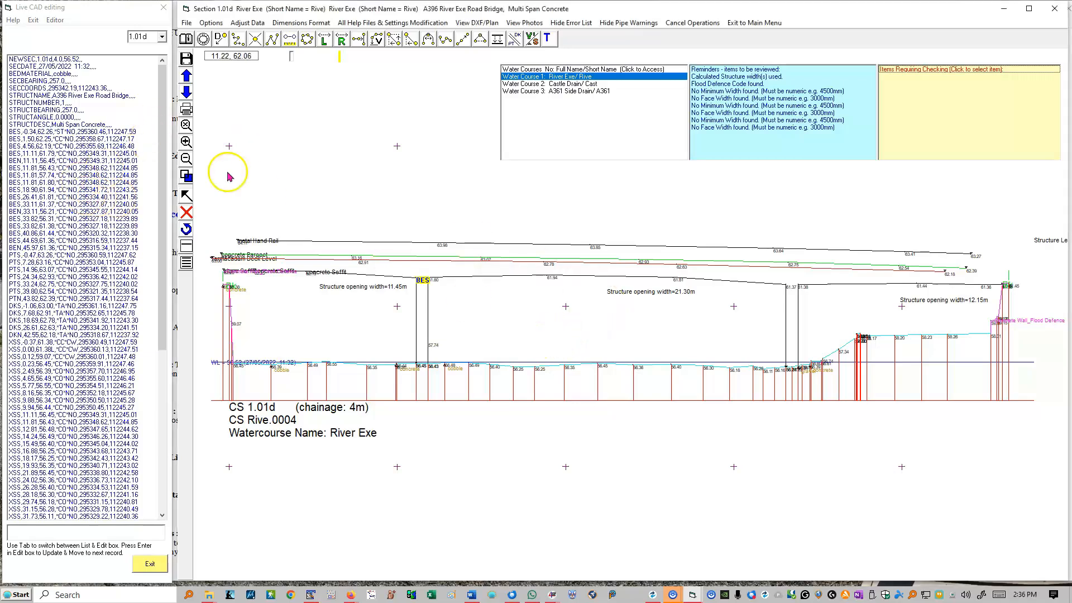
# Move forward to section 1.05 and check the XSS record at offset 18.98
pyautogui.click(186, 92)
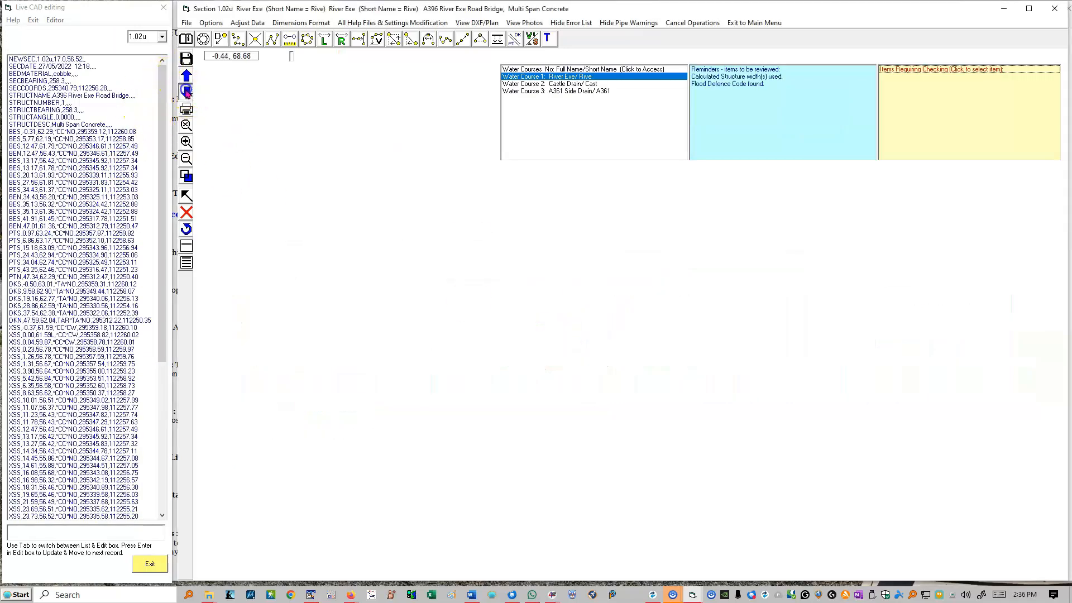
pyautogui.click(186, 92)
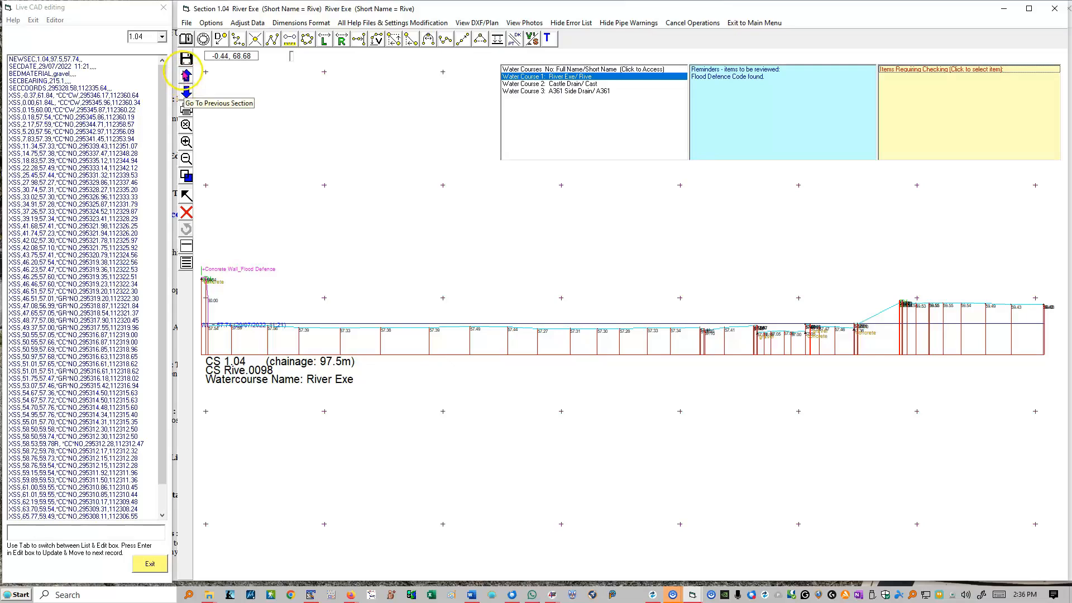
pyautogui.click(186, 92)
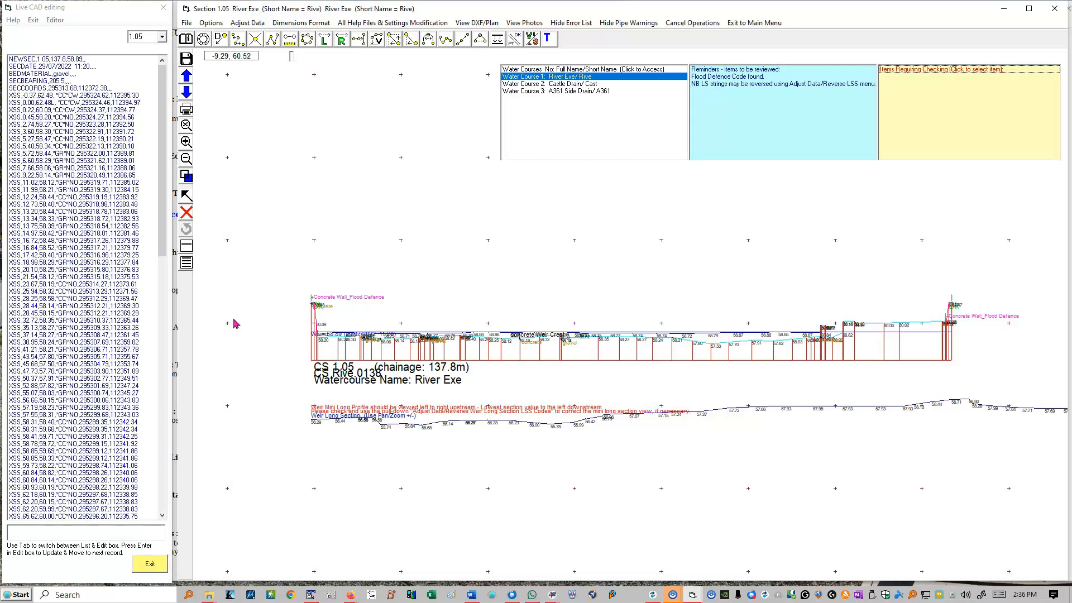
pyautogui.click(58, 262)
pyautogui.click(373, 12)
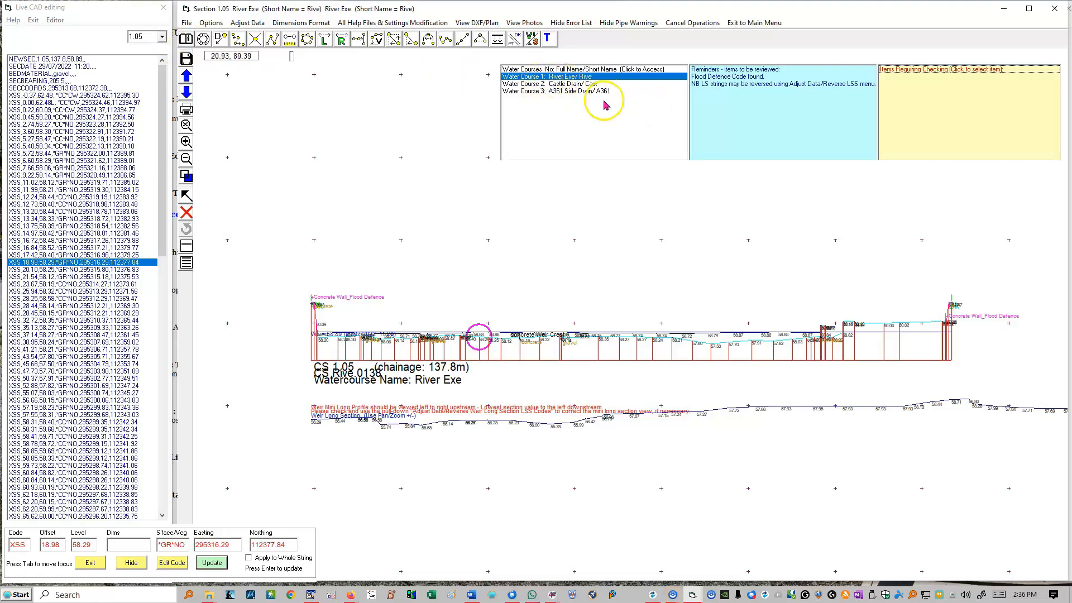
# Switch between the listed watercourses, ending on Water Course 3, the A361 Side Drain
pyautogui.click(542, 92)
pyautogui.click(542, 84)
pyautogui.click(544, 76)
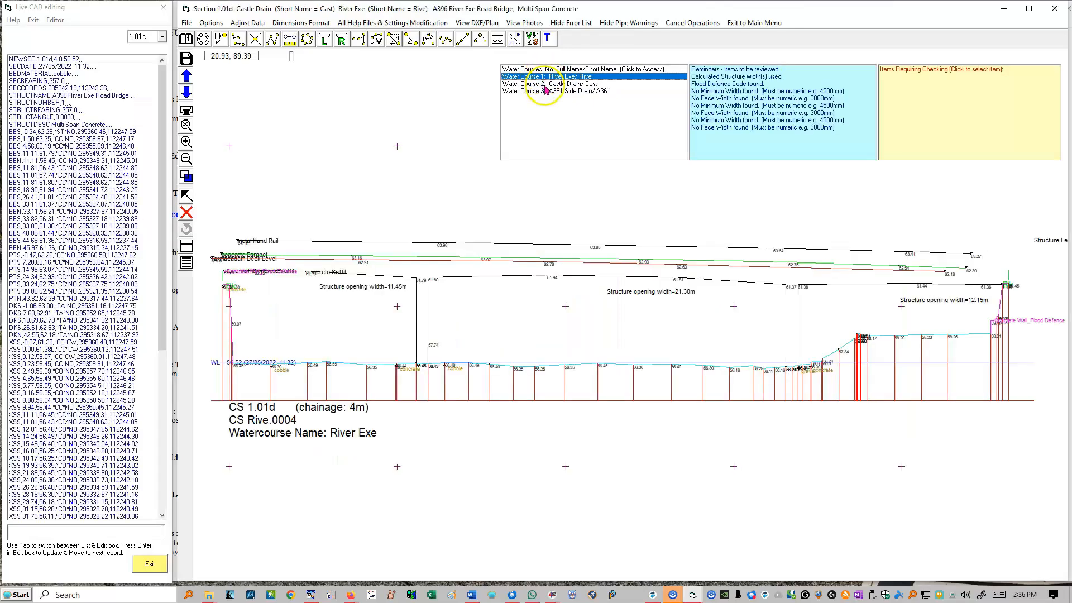
pyautogui.click(541, 91)
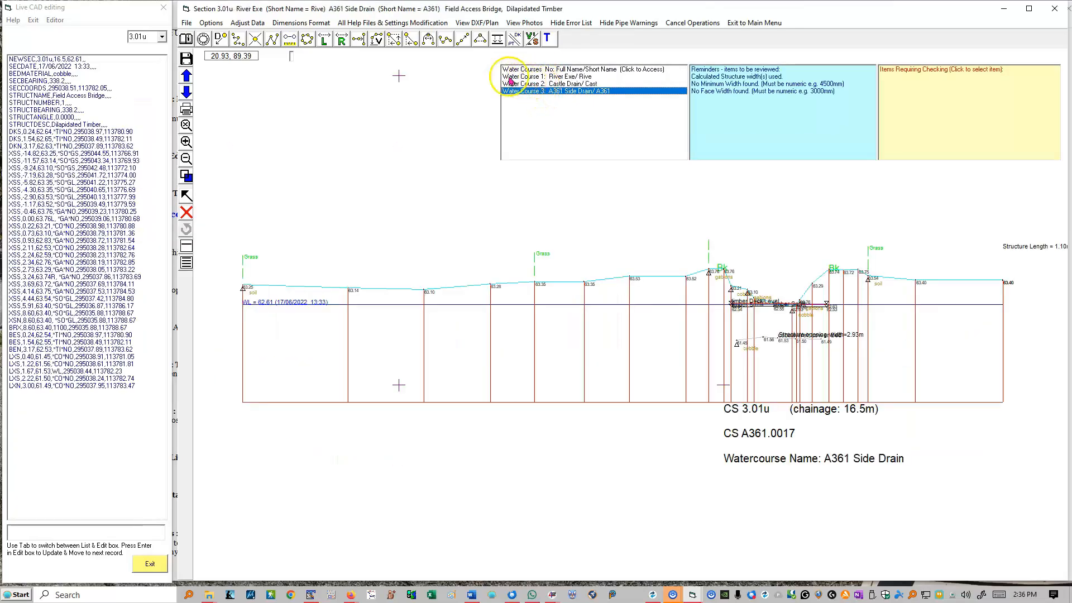
pyautogui.click(937, 131)
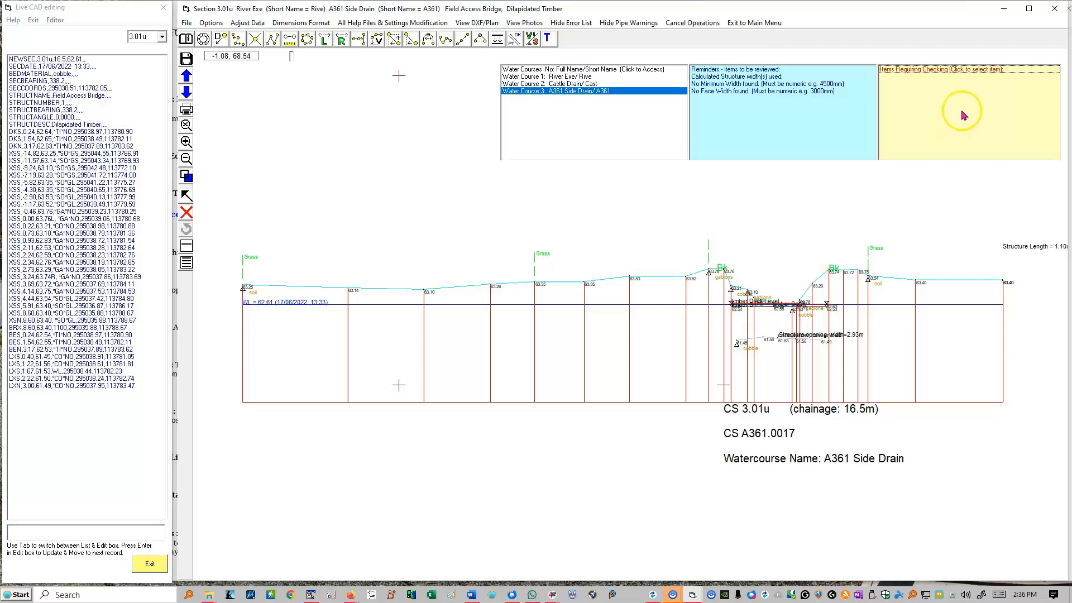
# Move through the A361 Side Drain sections to the steel pipe crossing at section 3.07u
pyautogui.click(187, 90)
pyautogui.click(187, 91)
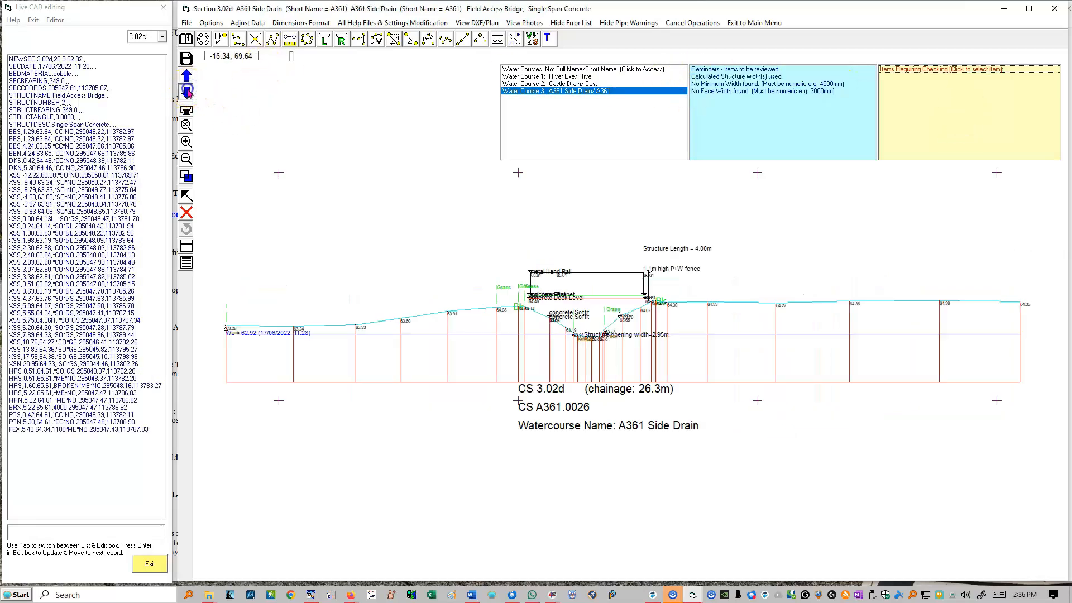
pyautogui.click(186, 90)
pyautogui.click(186, 91)
pyautogui.click(186, 90)
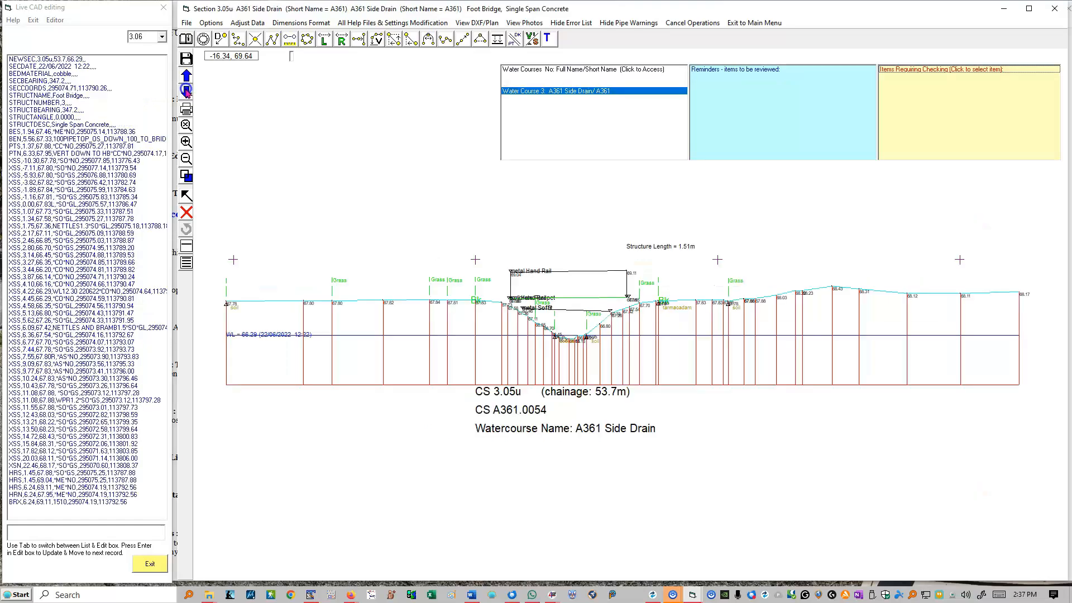
pyautogui.click(186, 91)
pyautogui.click(186, 90)
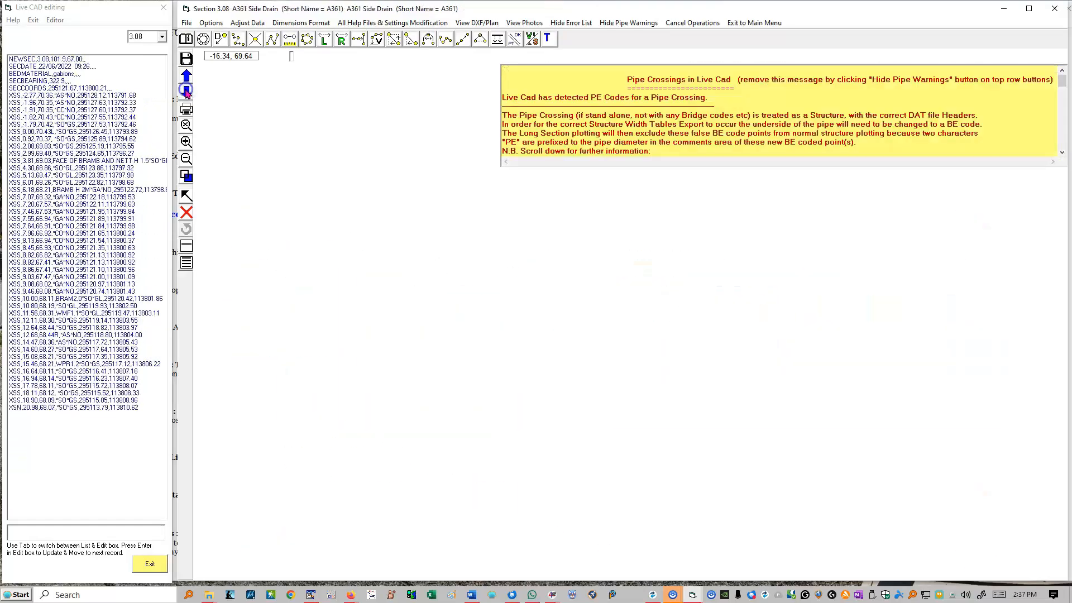
pyautogui.click(186, 74)
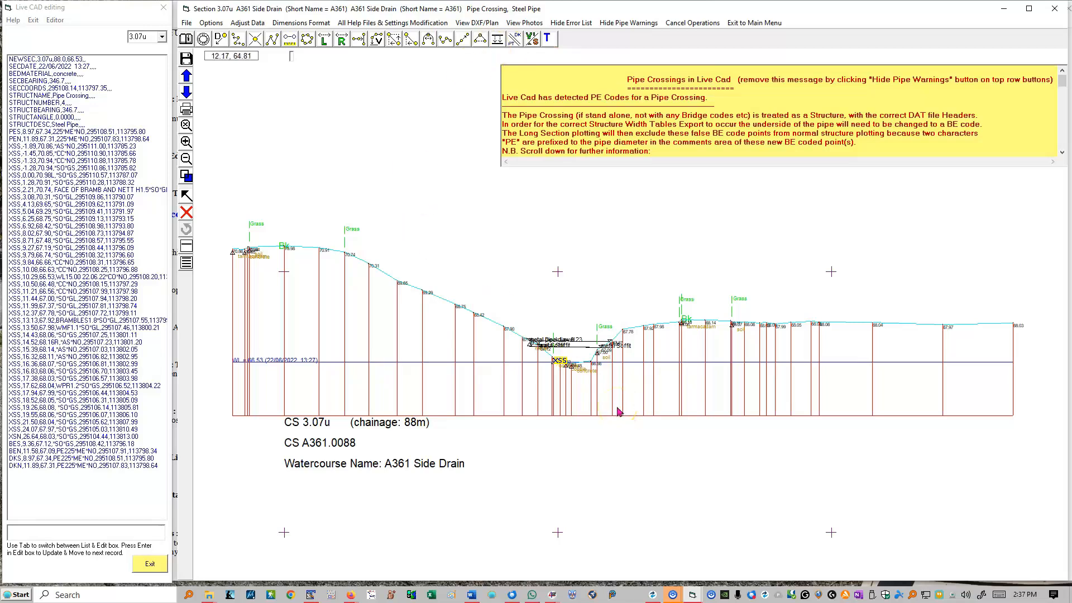
# Check the PES, PEN and BES records of section 3.07u and read the pipe crossing guidance
pyautogui.click(42, 140)
pyautogui.click(112, 130)
pyautogui.click(107, 140)
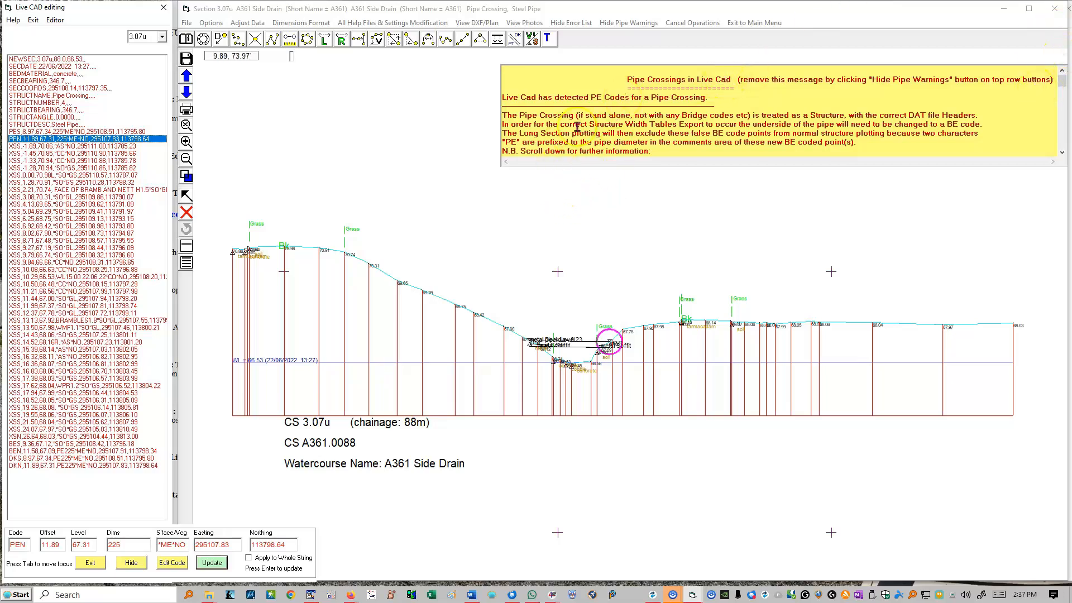
pyautogui.scroll(-10, 678, 126)
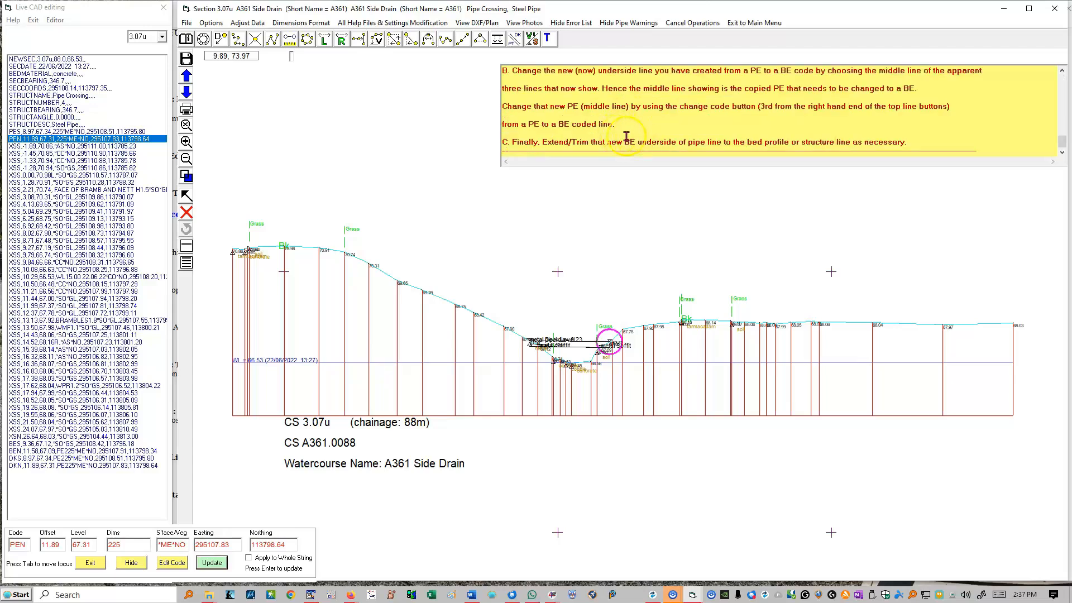
pyautogui.scroll(8, 626, 136)
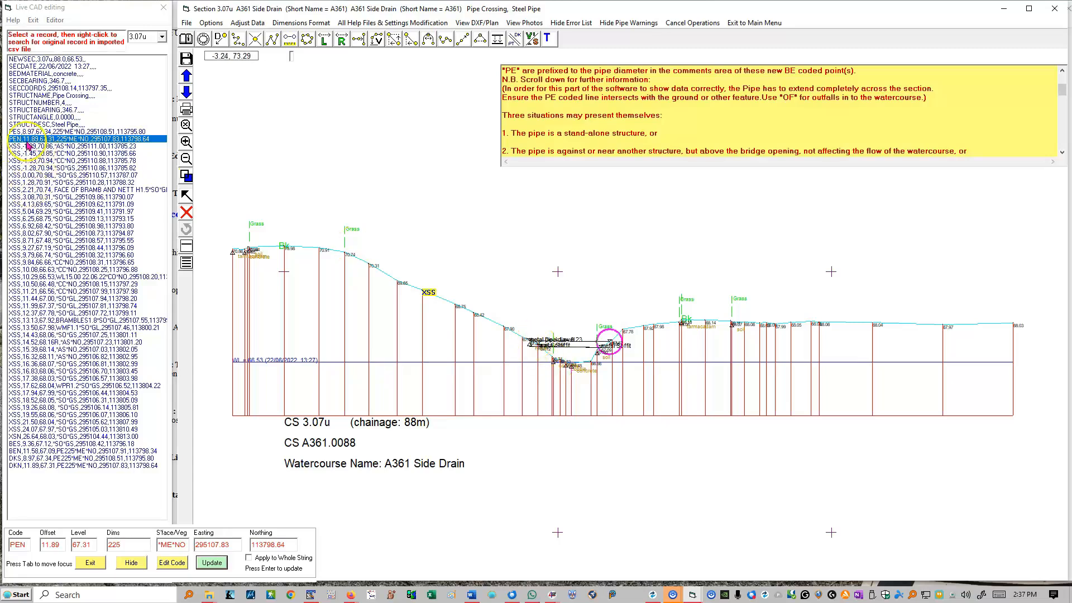
pyautogui.click(29, 444)
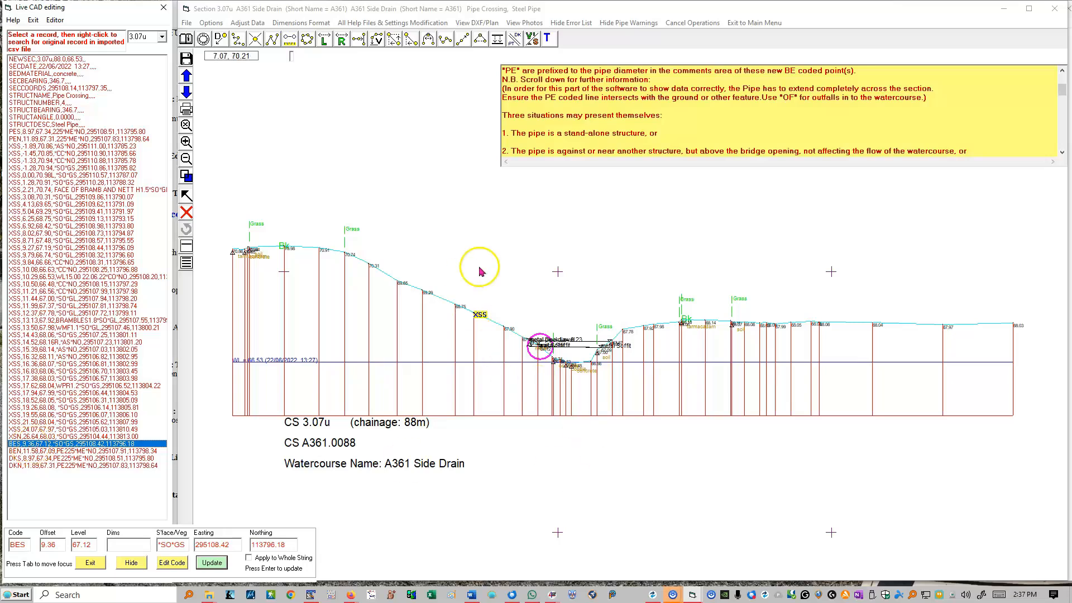
# Start the Parallel Offset Line command for the pipe crossing and locate its PES, PEN, BES and BEN points in the section
pyautogui.moveTo(709, 453); pyautogui.dragTo(710, 453)
pyautogui.moveTo(340, 240); pyautogui.dragTo(835, 457)
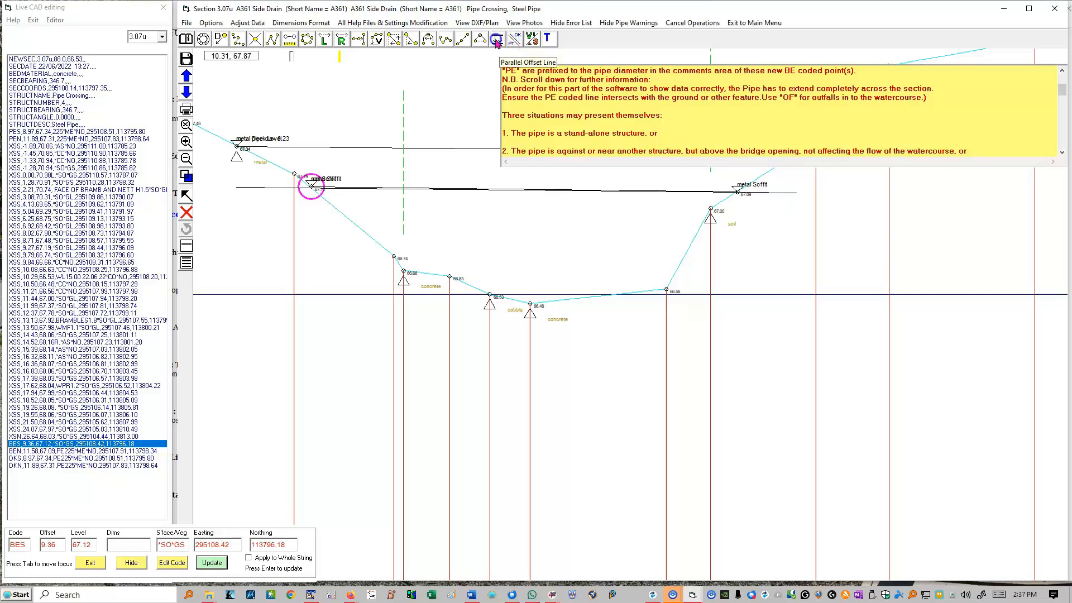
pyautogui.click(514, 40)
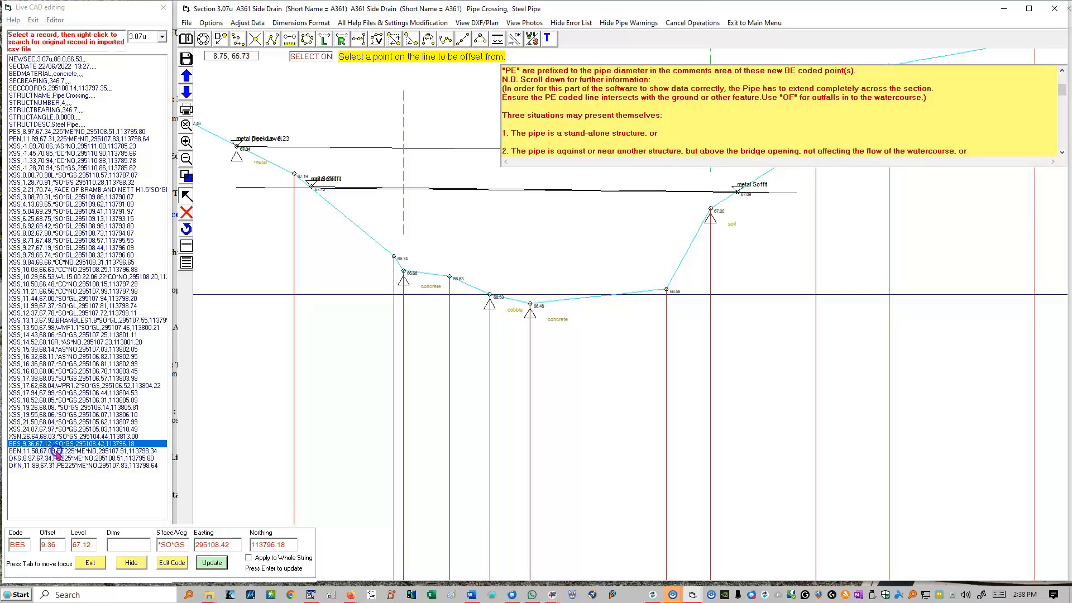
pyautogui.click(27, 132)
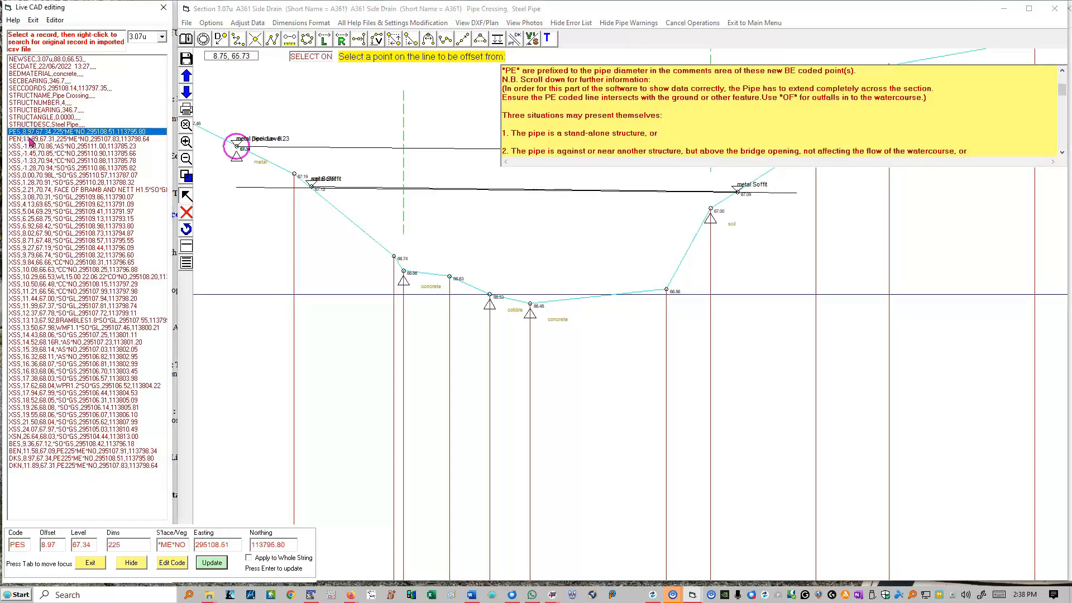
pyautogui.click(27, 139)
pyautogui.click(34, 444)
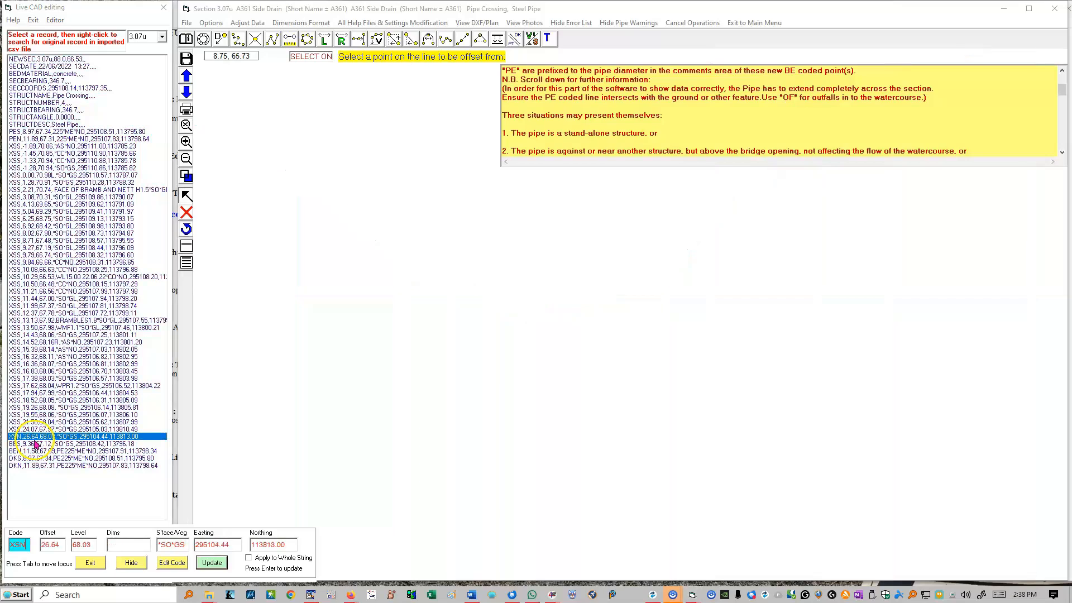
pyautogui.click(35, 451)
pyautogui.click(35, 445)
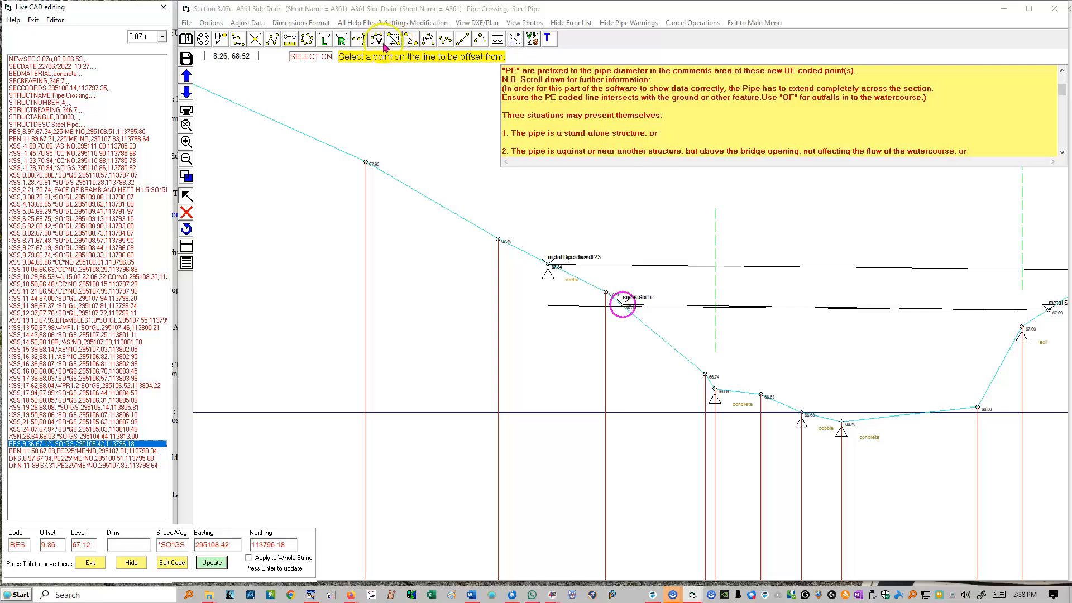
# Extend the pipe underside's BES point at offset 9.36 to the bed polyline, inserting a point there, and check the nearby bed points
pyautogui.click(360, 41)
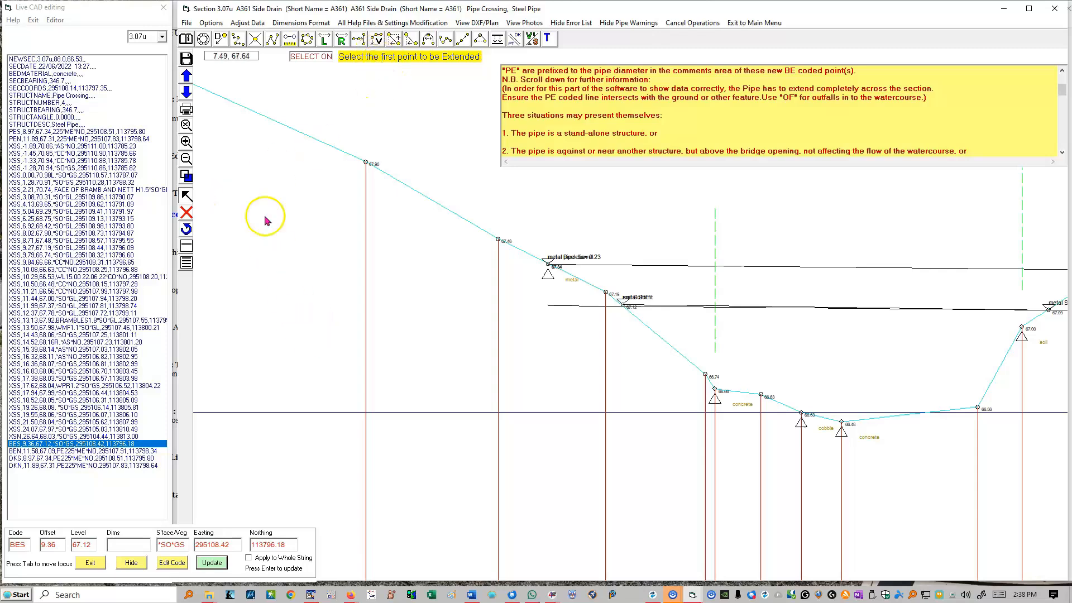
pyautogui.click(626, 306)
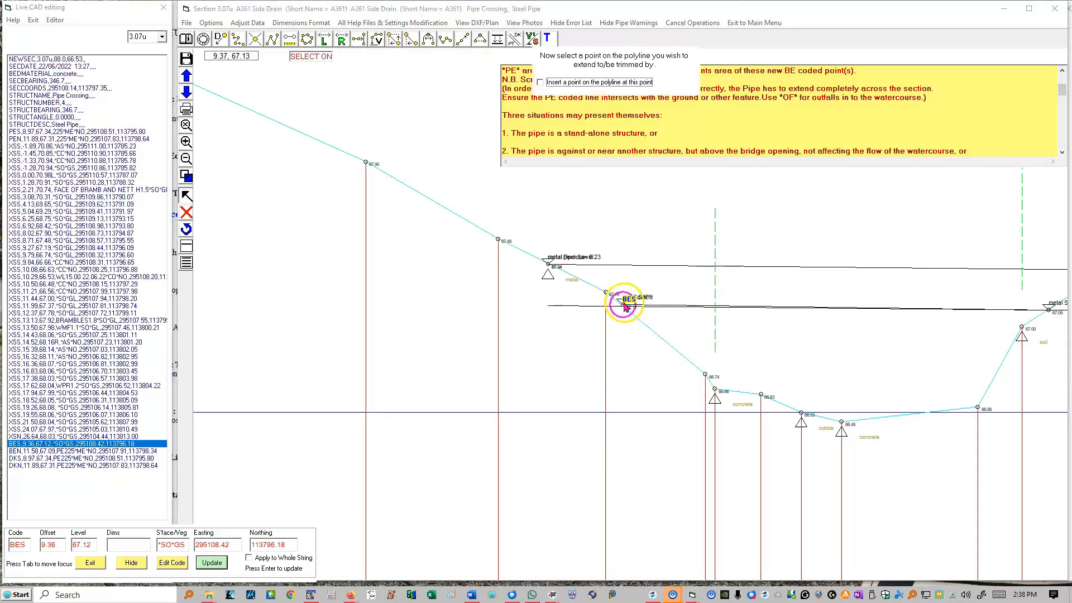
pyautogui.click(539, 83)
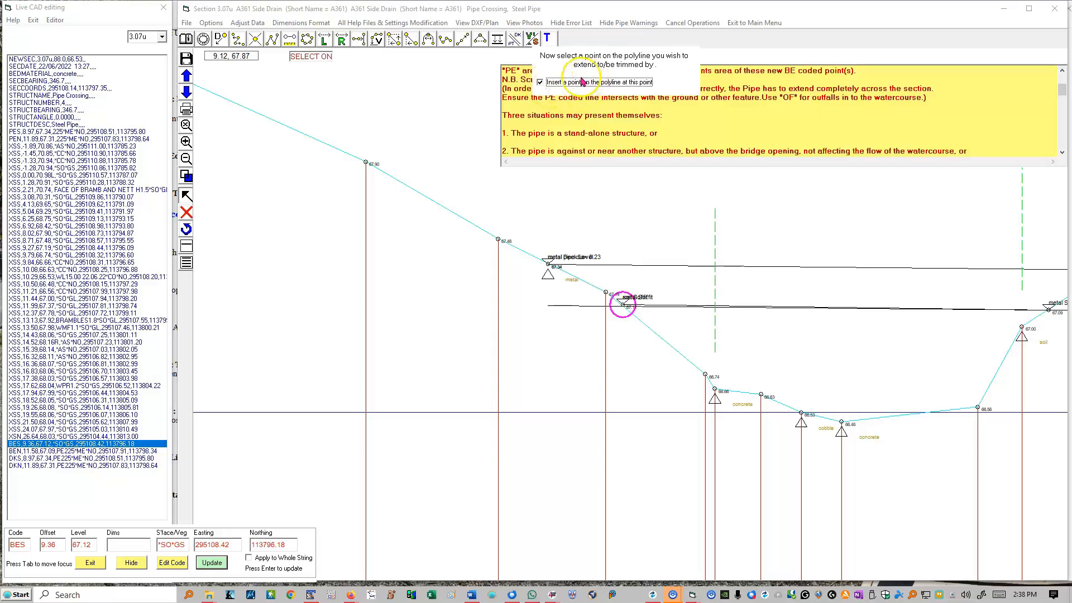
pyautogui.click(499, 242)
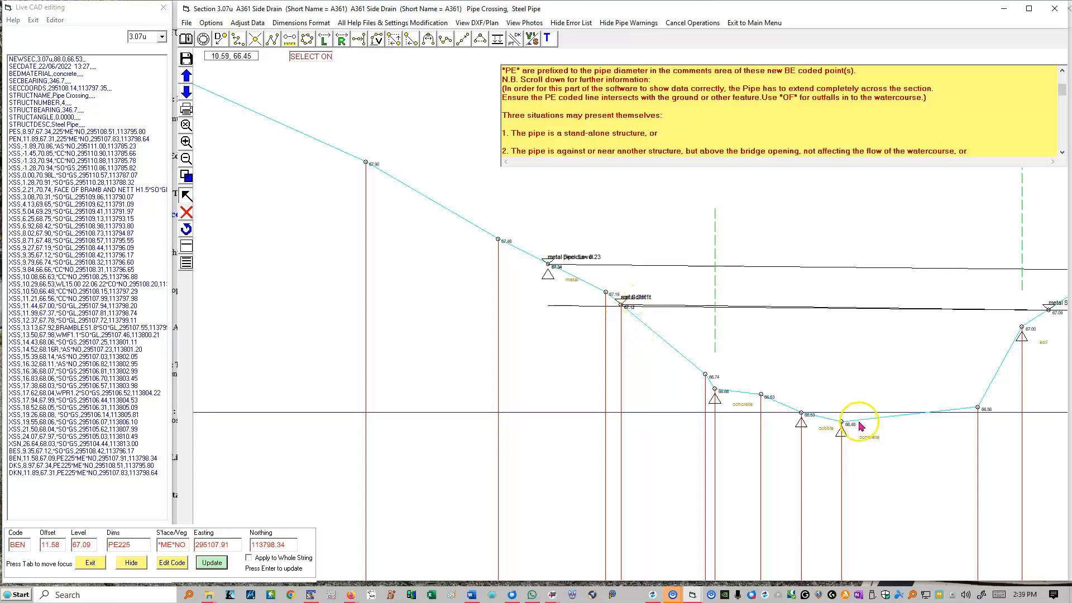
pyautogui.click(842, 424)
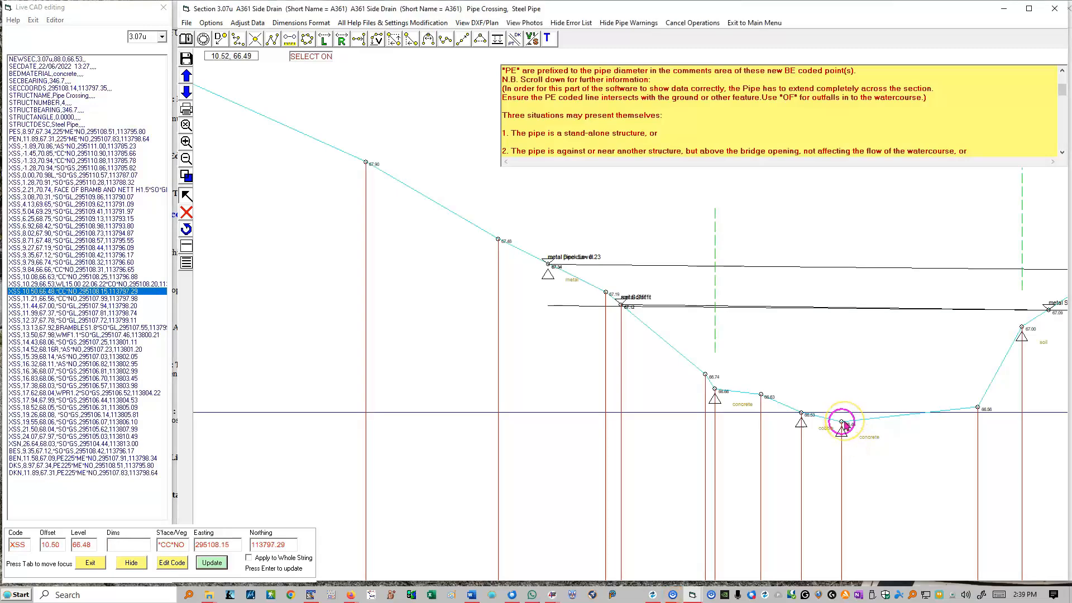
pyautogui.click(802, 409)
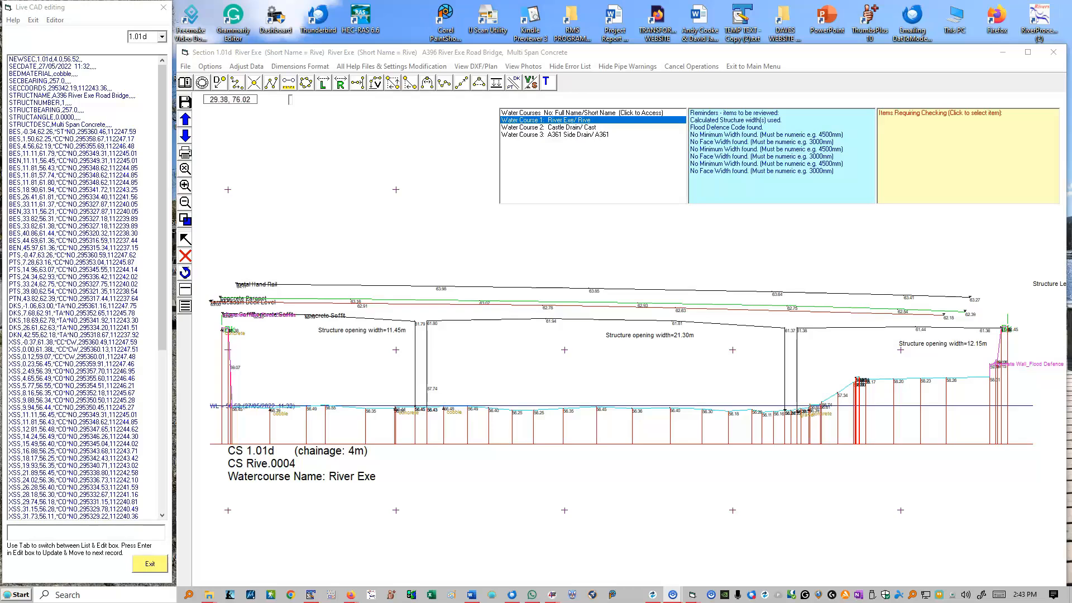
# View the photo RIVE_0004C1.JPG for section 1.01d and enlarge its window
pyautogui.click(523, 66)
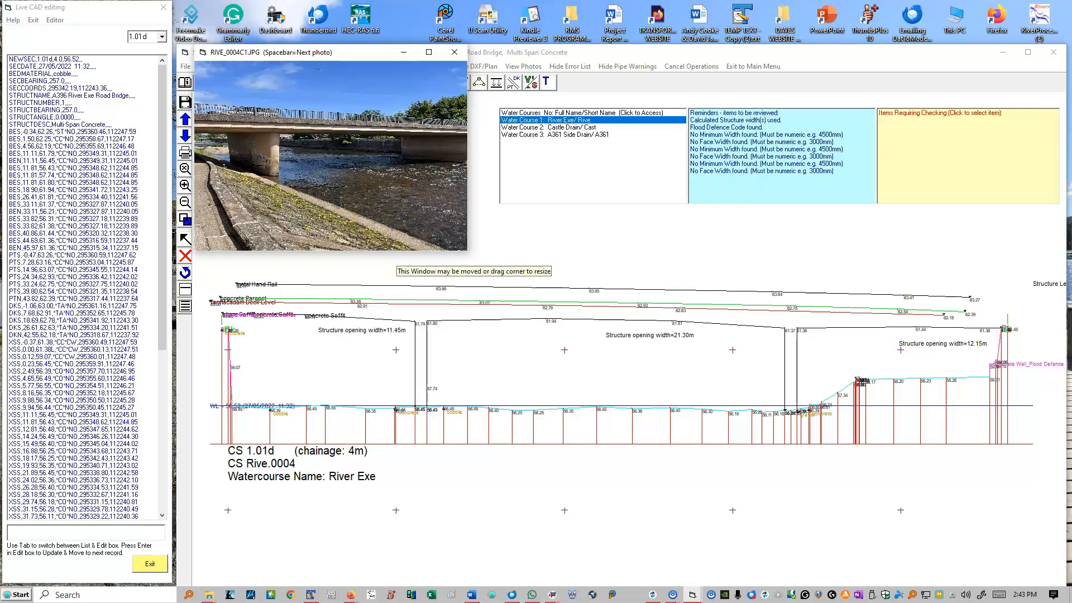
pyautogui.moveTo(467, 249); pyautogui.dragTo(716, 437)
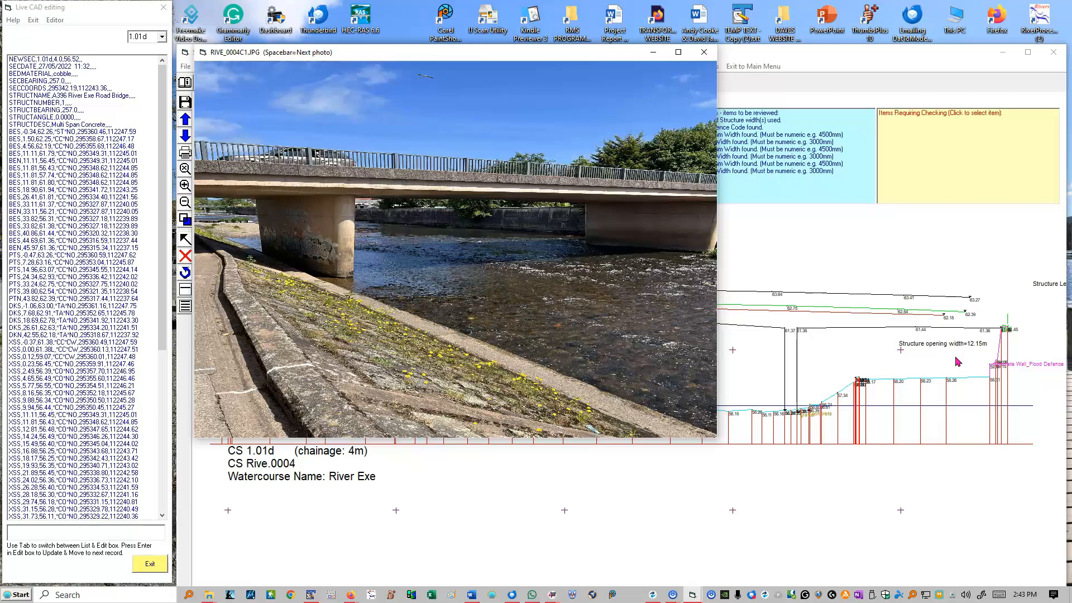
# Browse the remaining photos of section 1.01d through RIVE_0004R4.JPG and close the photo viewer
pyautogui.press('space')
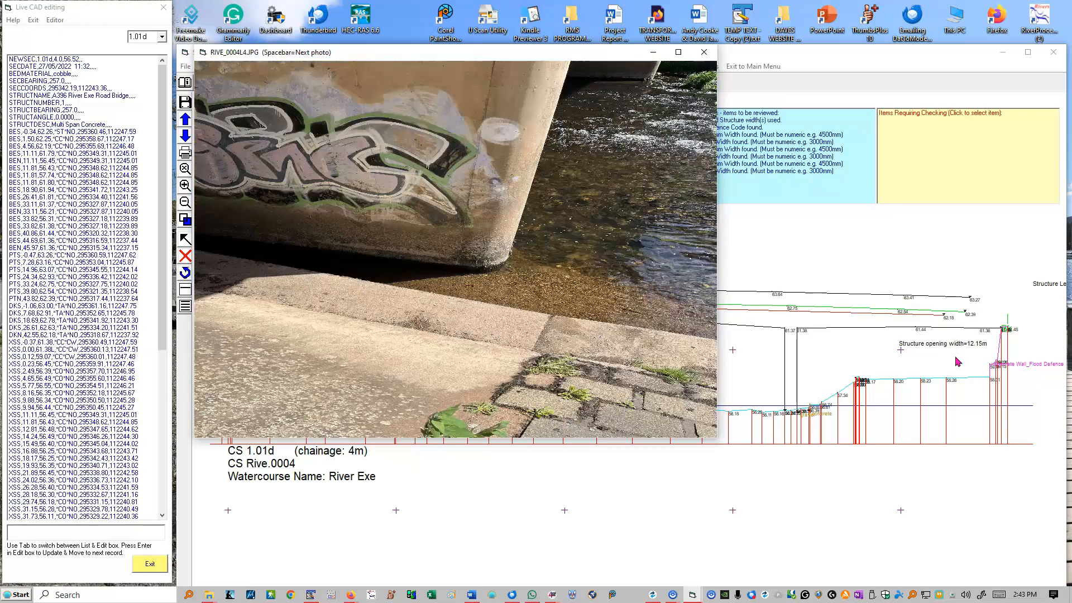
pyautogui.press('space')
pyautogui.press('space')
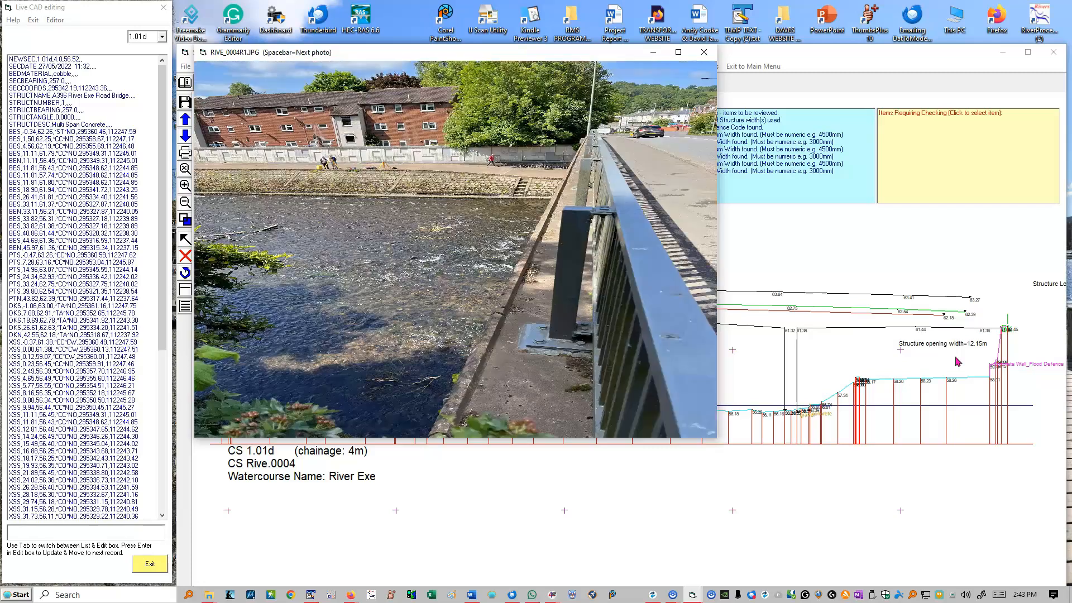
pyautogui.press('space')
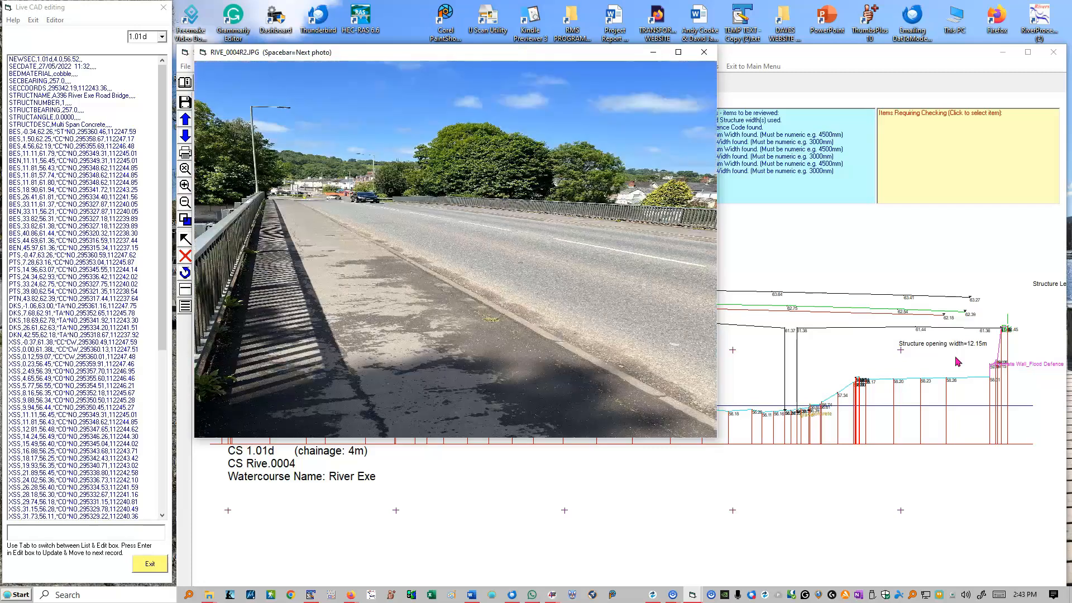
pyautogui.press('space')
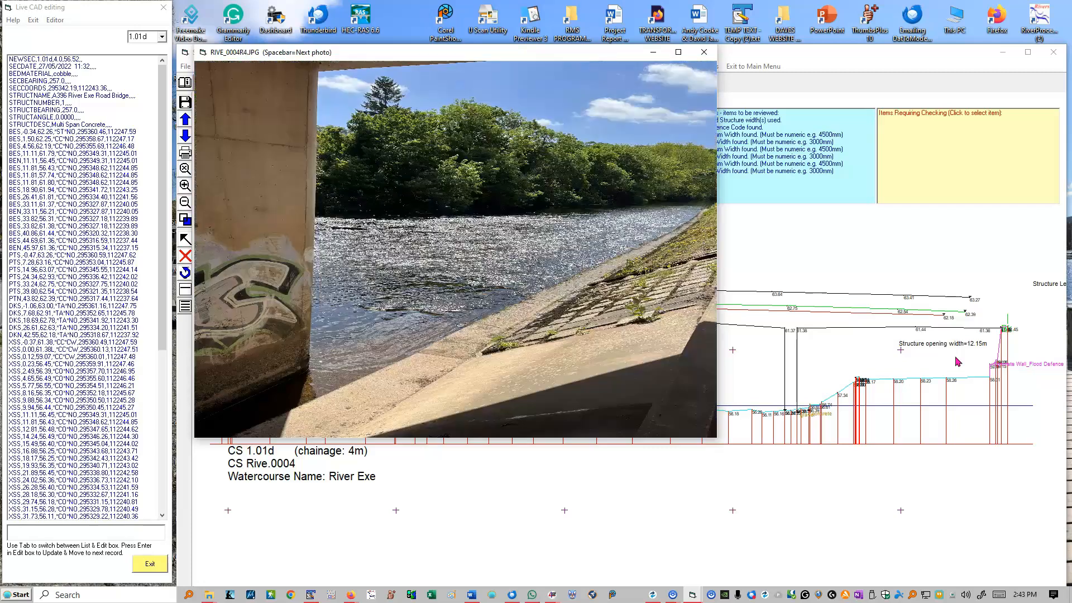
pyautogui.click(704, 52)
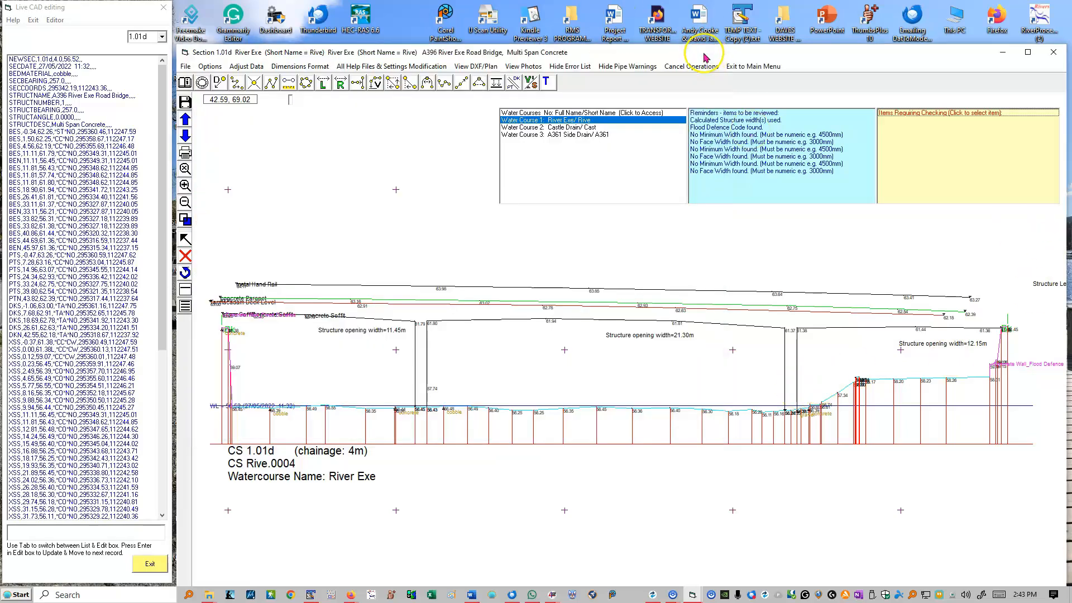
# Move the section window up to the screen's upper edge, and toggle the error list off and back on
pyautogui.moveTo(776, 58); pyautogui.dragTo(774, 19)
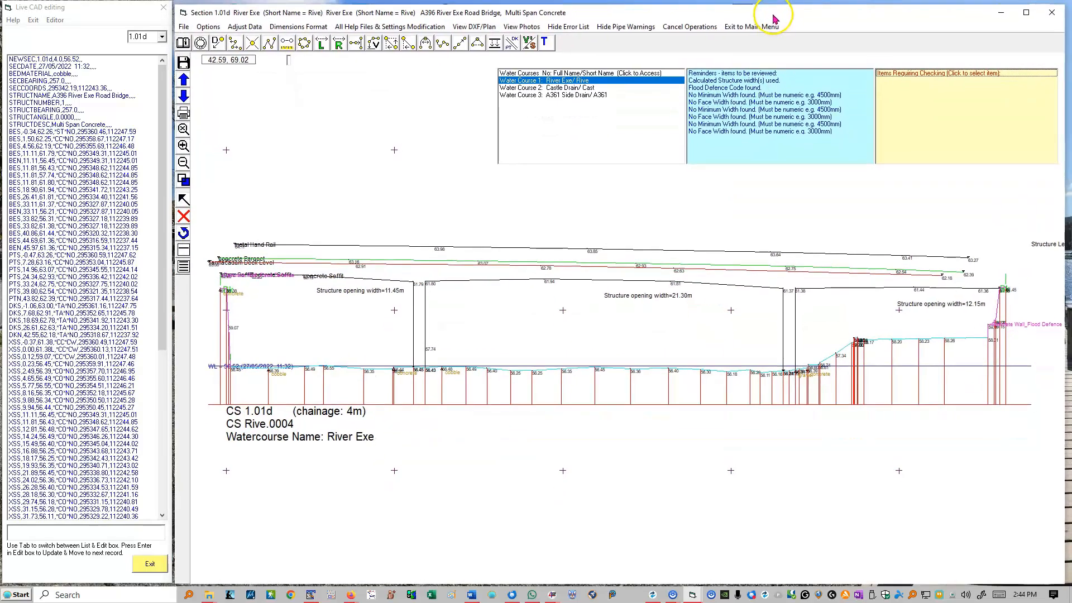
pyautogui.click(568, 27)
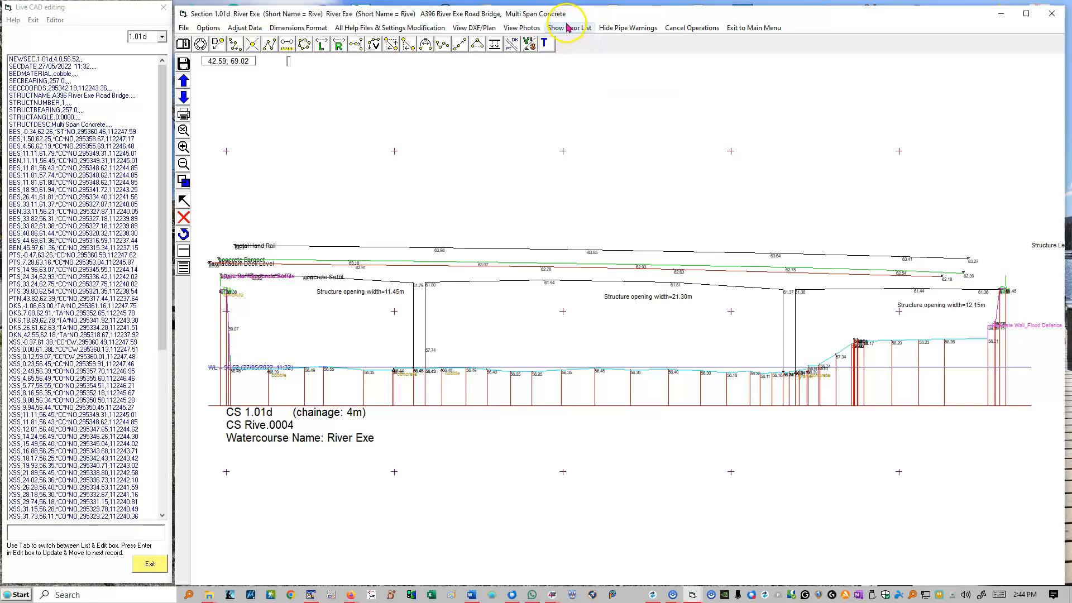
pyautogui.click(567, 28)
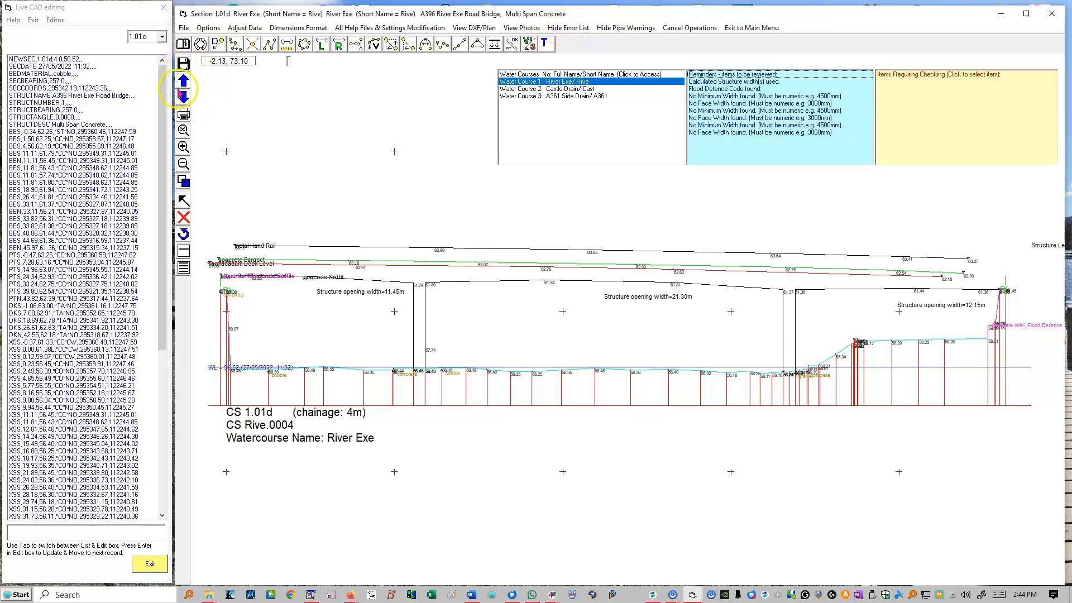
# Look at the A361 Side Drain and Castle Drain watercourses, and return to River Exe section 1.01d
pyautogui.click(591, 97)
pyautogui.click(584, 89)
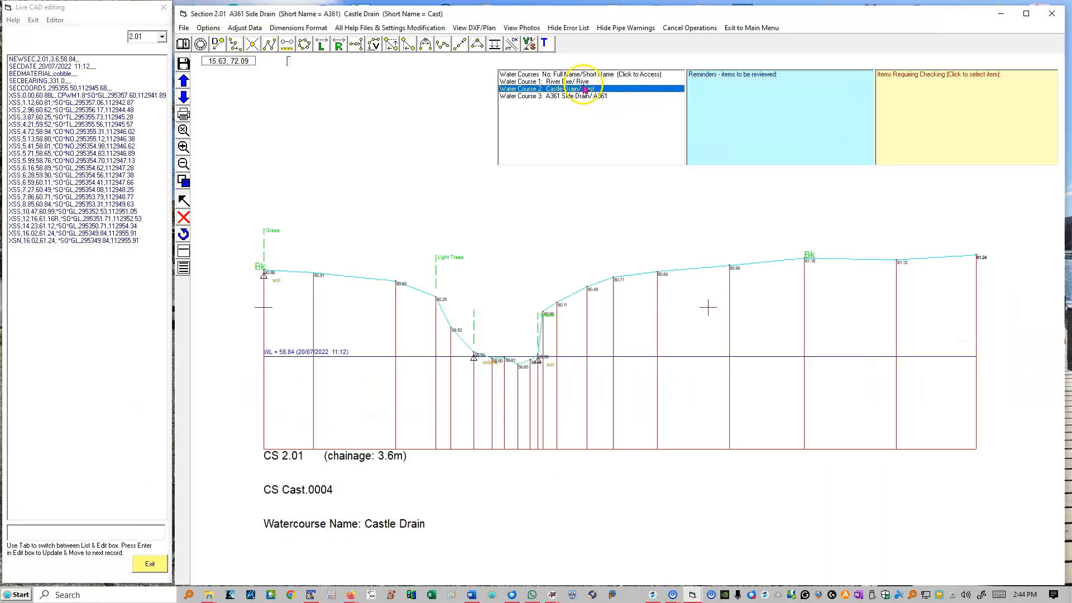
pyautogui.click(585, 82)
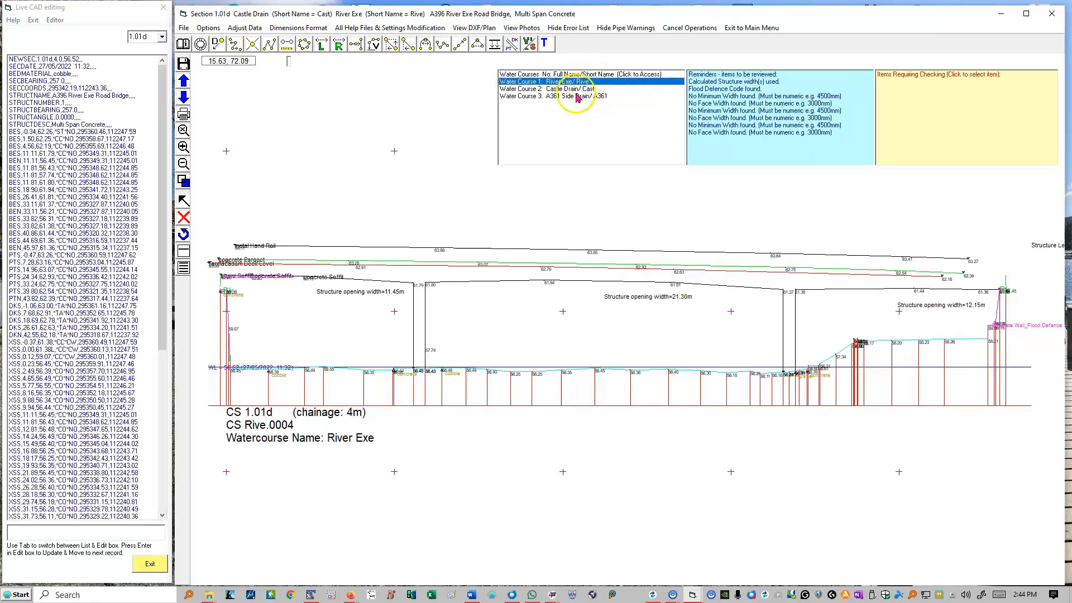
# Check the review items, locate the BES record at offset 33.82 and level 61.38 in the section, and cancel the operation
pyautogui.click(947, 119)
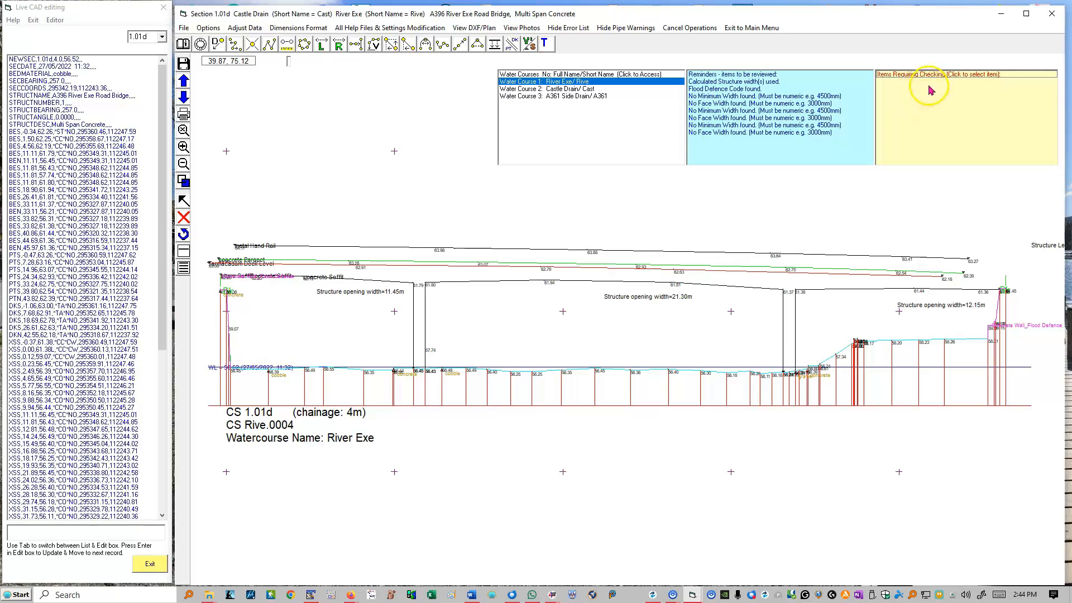
pyautogui.click(61, 227)
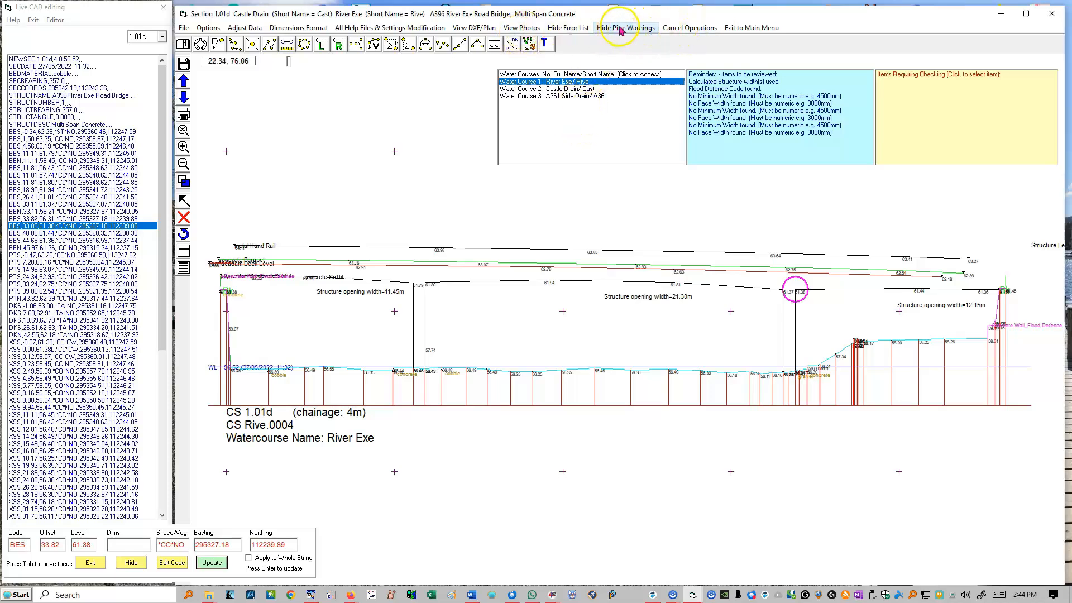
pyautogui.click(686, 30)
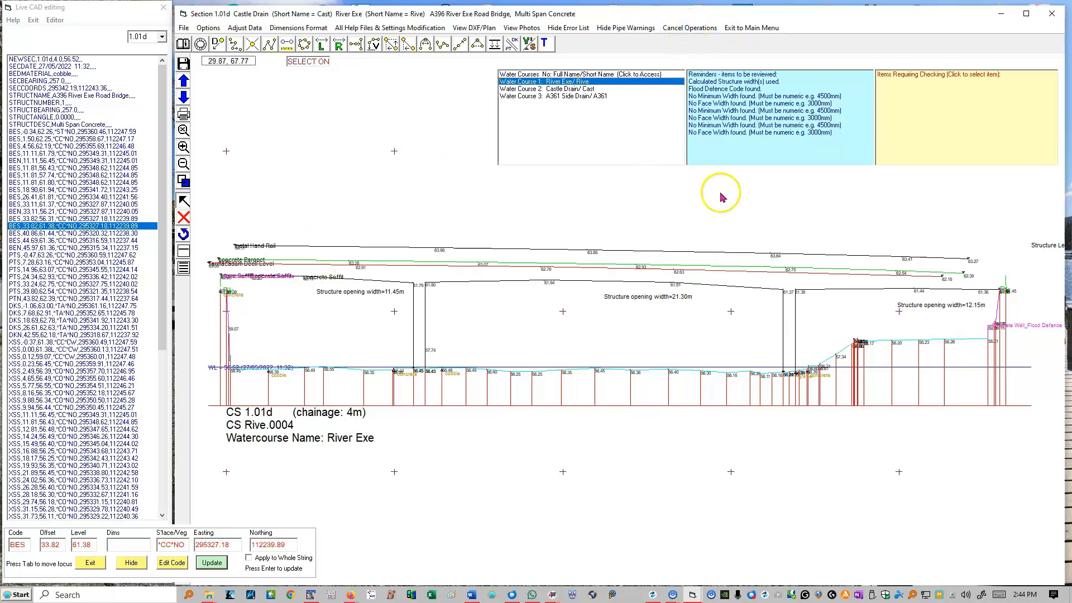
# Read the FEX fence line format in the Dimensions Format Guidance and compare its field layout with section 1.01d's records
pyautogui.click(298, 27)
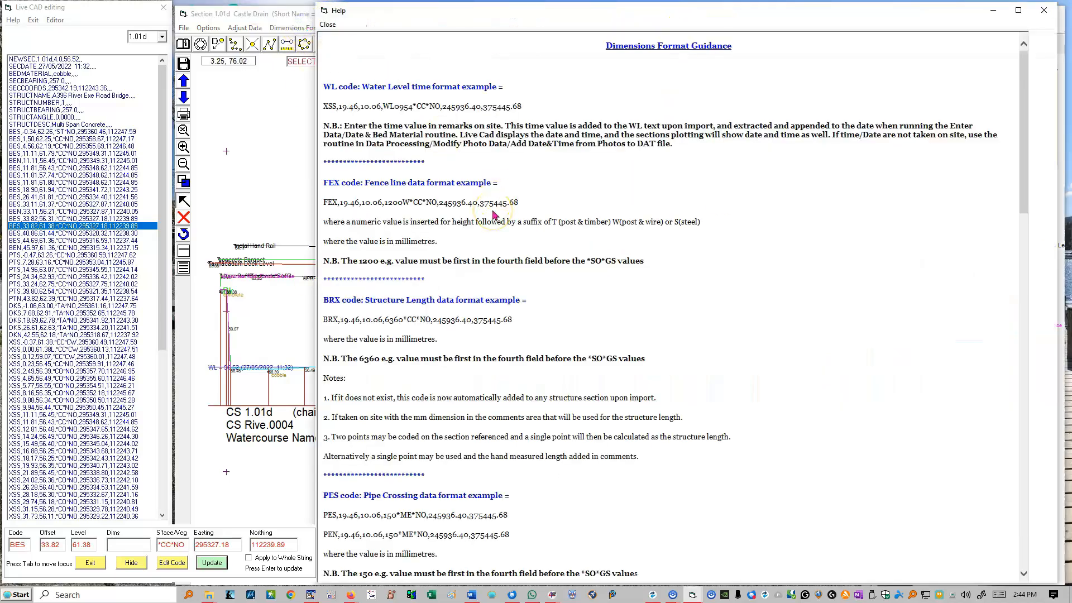
pyautogui.click(544, 213)
pyautogui.moveTo(438, 203); pyautogui.dragTo(416, 205)
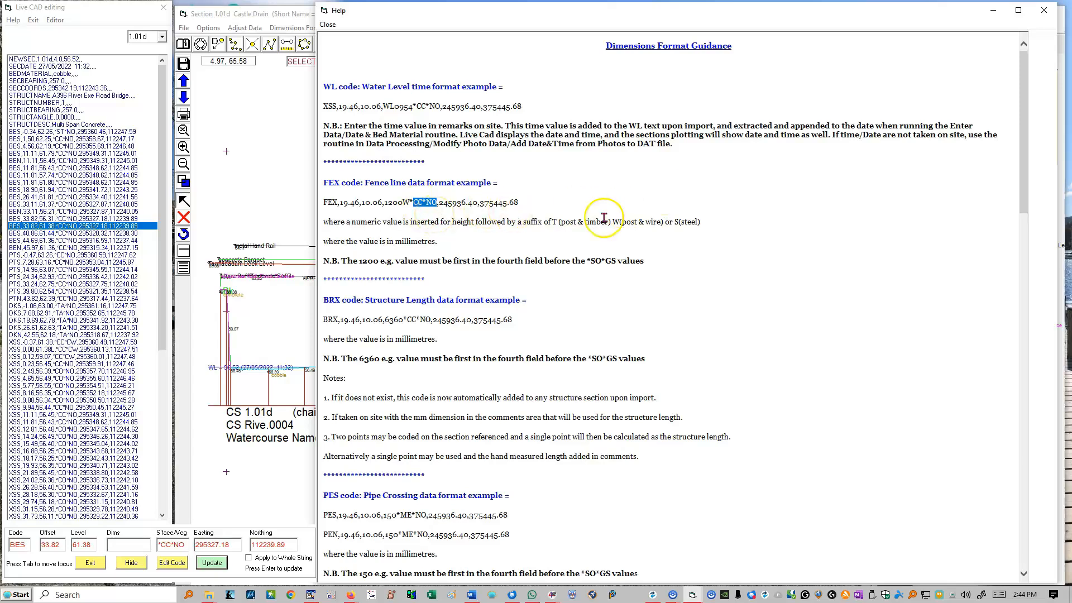
pyautogui.click(428, 204)
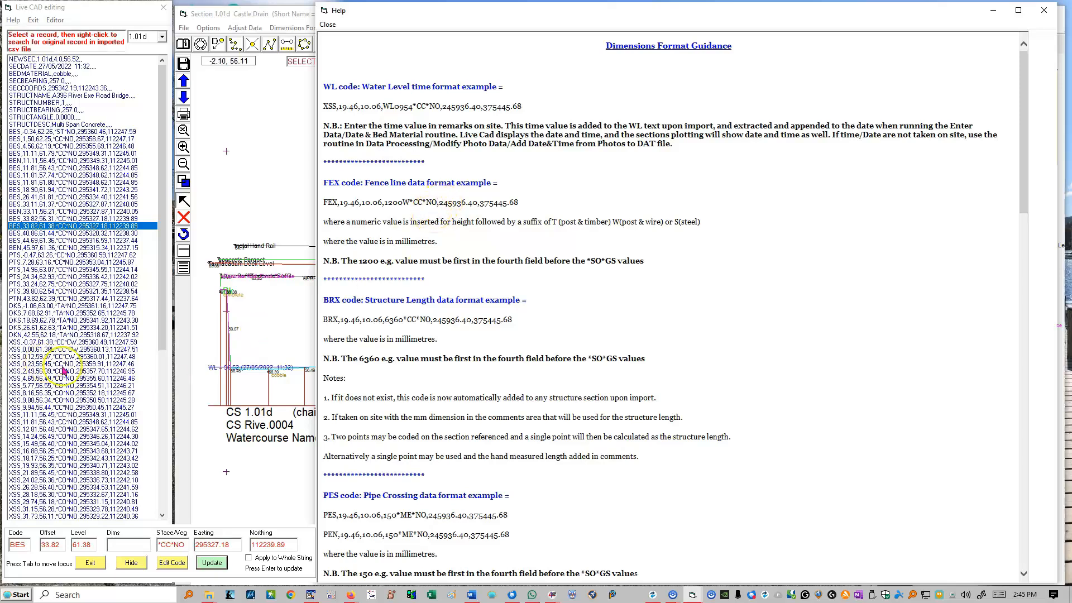
pyautogui.scroll(-12, 76, 434)
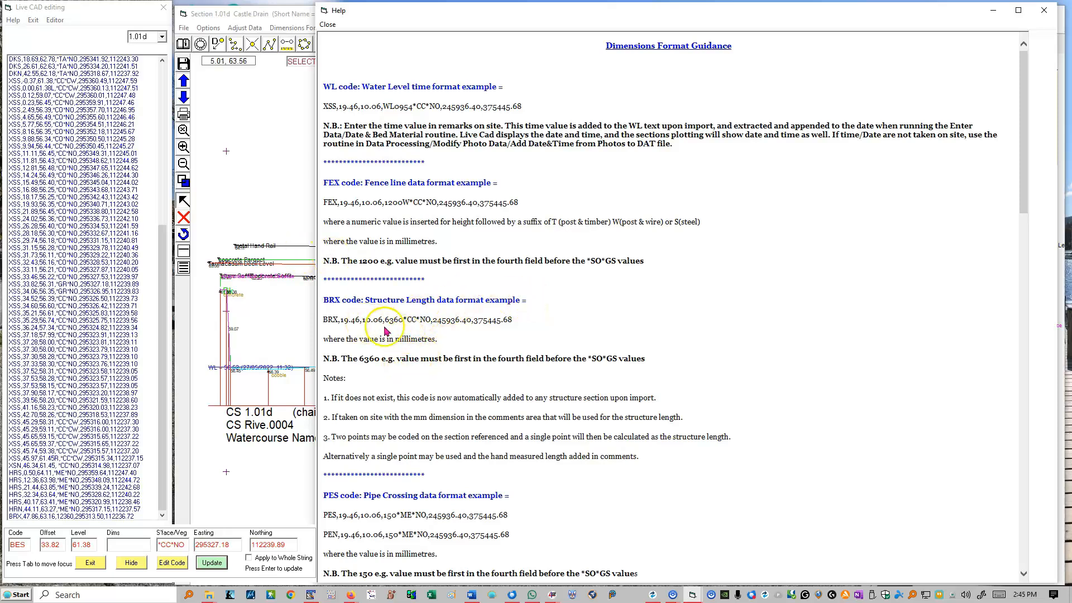
pyautogui.click(408, 203)
pyautogui.moveTo(408, 202); pyautogui.dragTo(386, 202)
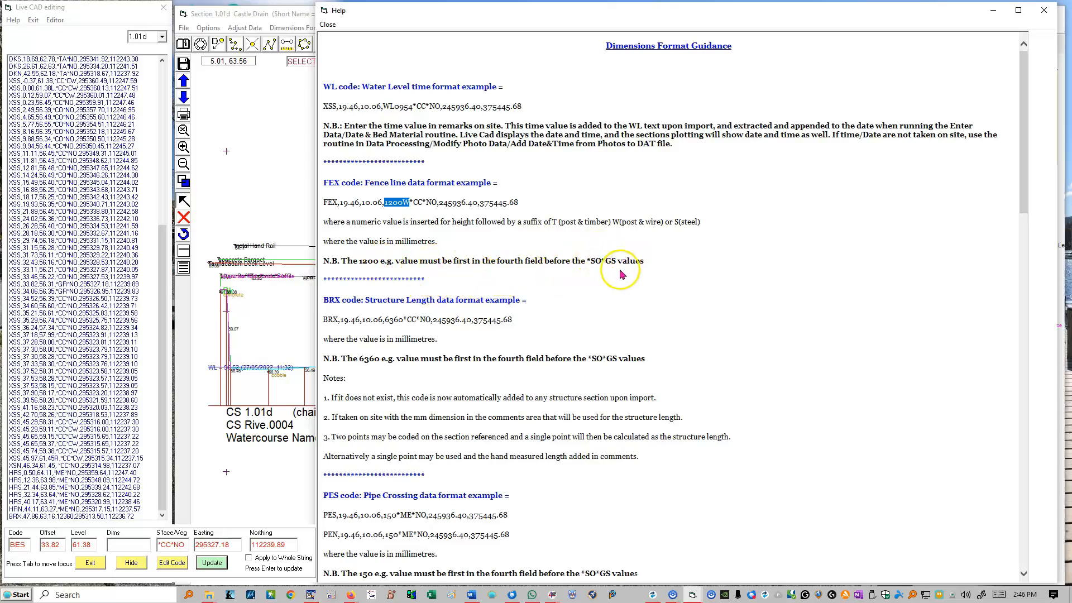
pyautogui.moveTo(617, 261); pyautogui.dragTo(586, 264)
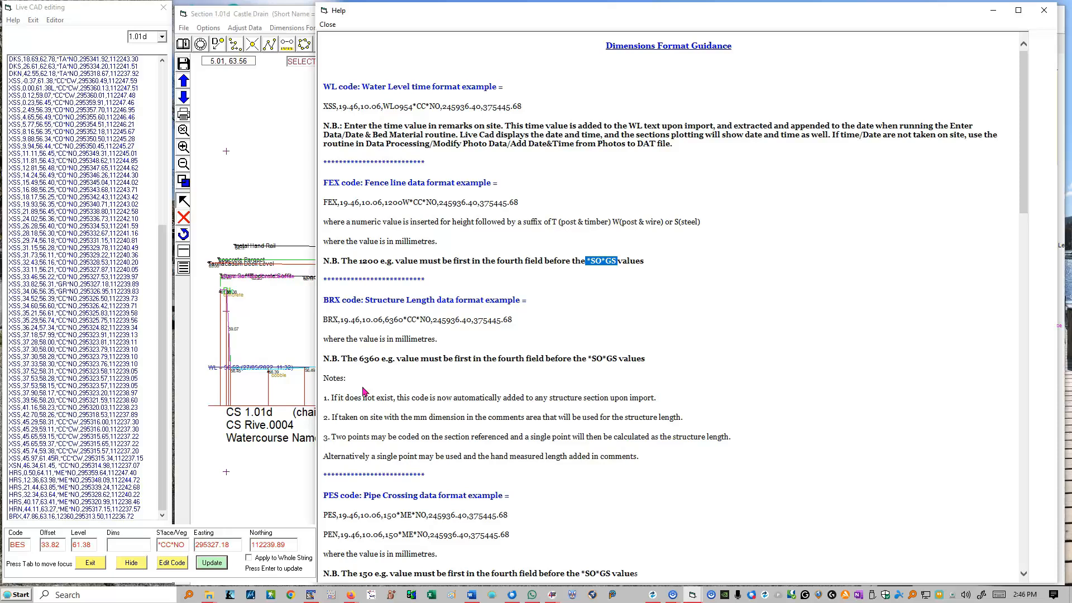
# Read the BRX structure length example and its note on coding two points in the guidance
pyautogui.click(390, 323)
pyautogui.doubleClick(390, 321)
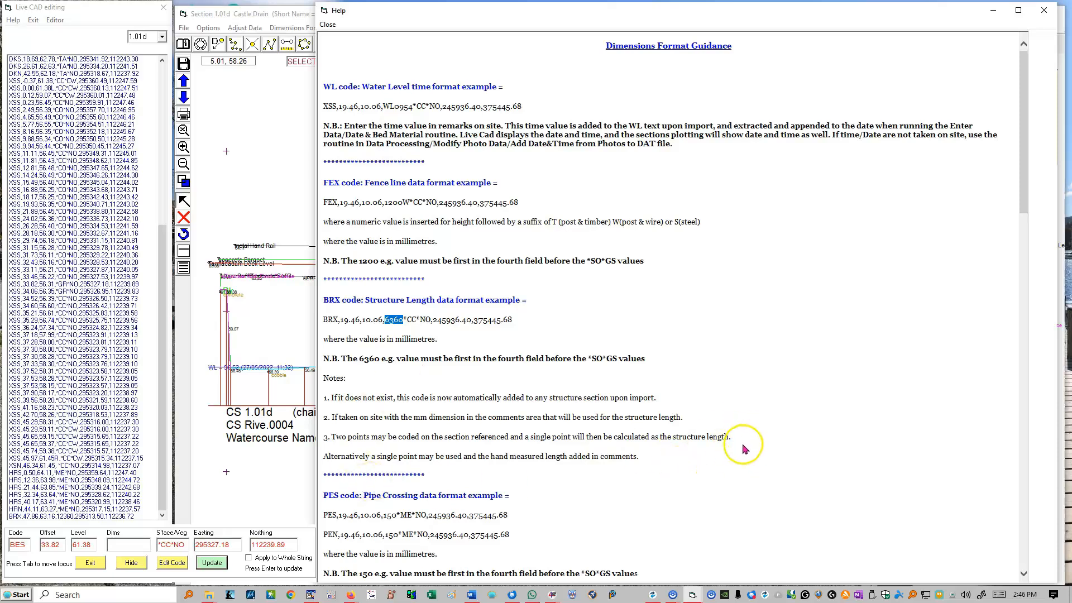
pyautogui.moveTo(738, 441); pyautogui.dragTo(306, 457)
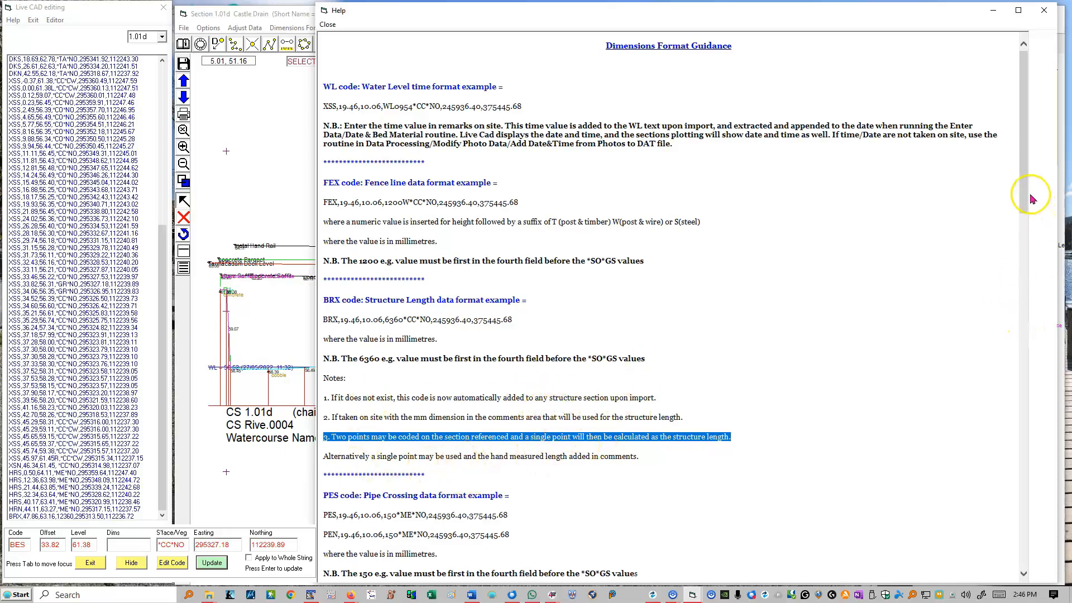
pyautogui.moveTo(1029, 199); pyautogui.dragTo(1028, 202)
pyautogui.scroll(1, 536, 129)
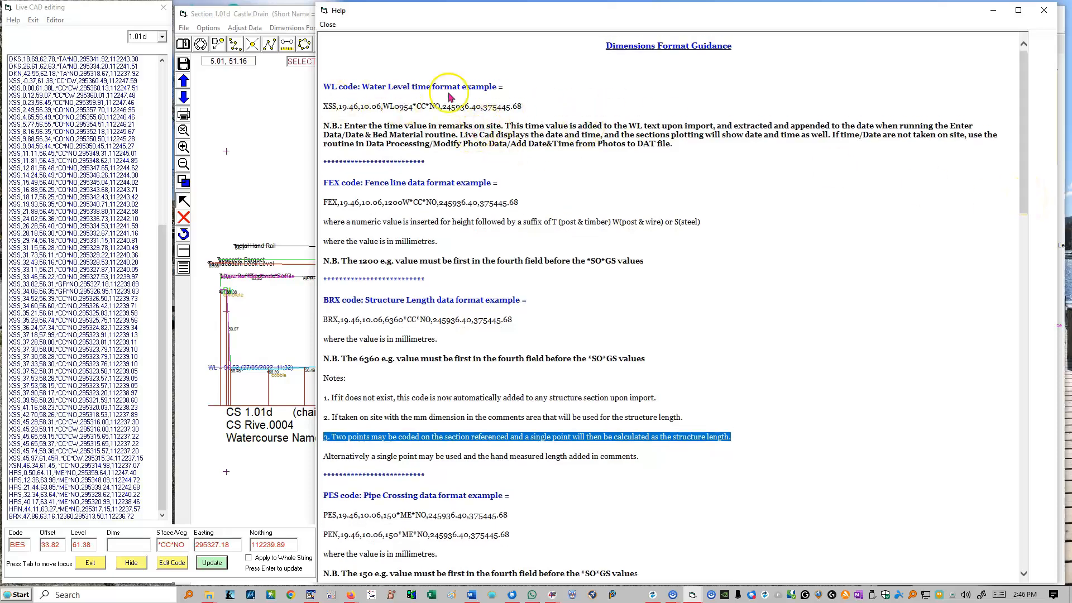
# Examine the guidance on structure opening widths, CTX culvert diameters and on-section OFX outfalls
pyautogui.scroll(-15, 420, 340)
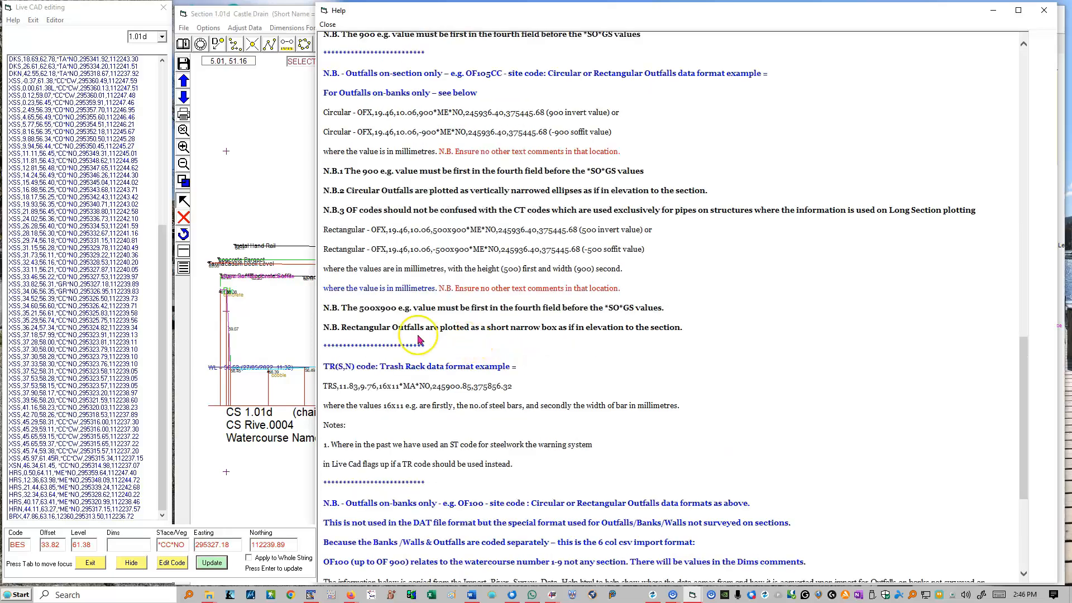
pyautogui.moveTo(1025, 357); pyautogui.dragTo(1011, 276)
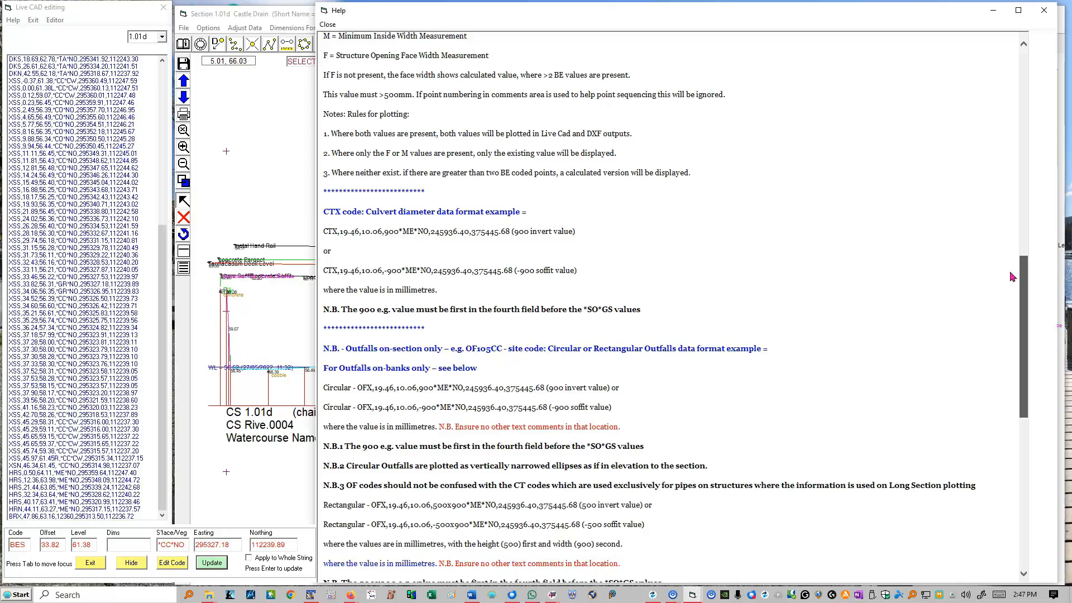
pyautogui.moveTo(1012, 272); pyautogui.dragTo(1013, 273)
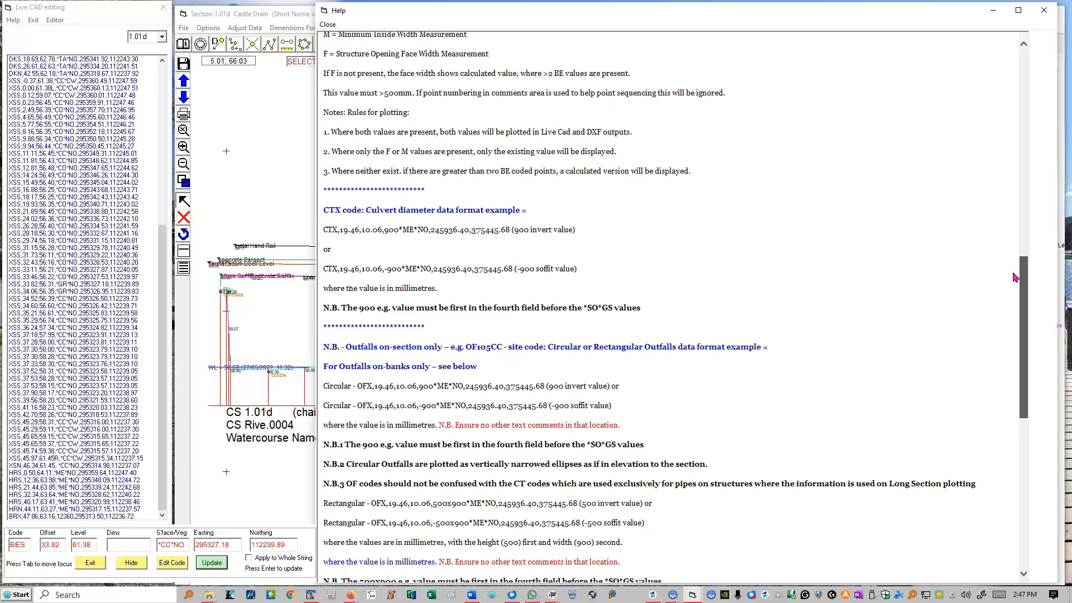
pyautogui.moveTo(1015, 277); pyautogui.dragTo(1000, 306)
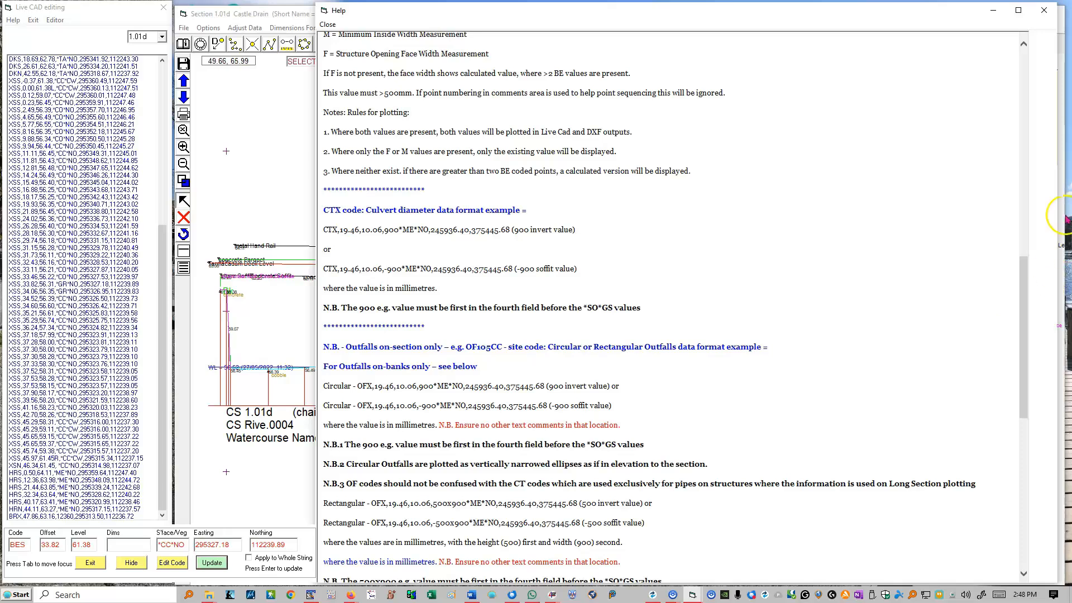
pyautogui.moveTo(1023, 278)
pyautogui.mouseDown()
pyautogui.moveTo(1024, 251)
pyautogui.moveTo(1024, 268)
pyautogui.mouseUp()
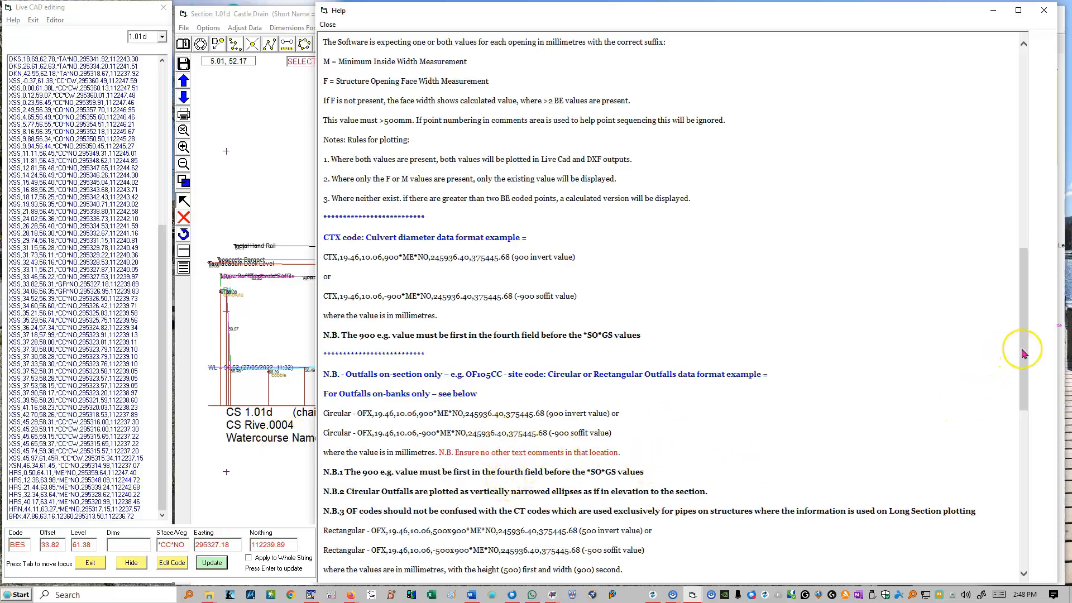
pyautogui.moveTo(1024, 349); pyautogui.dragTo(1029, 397)
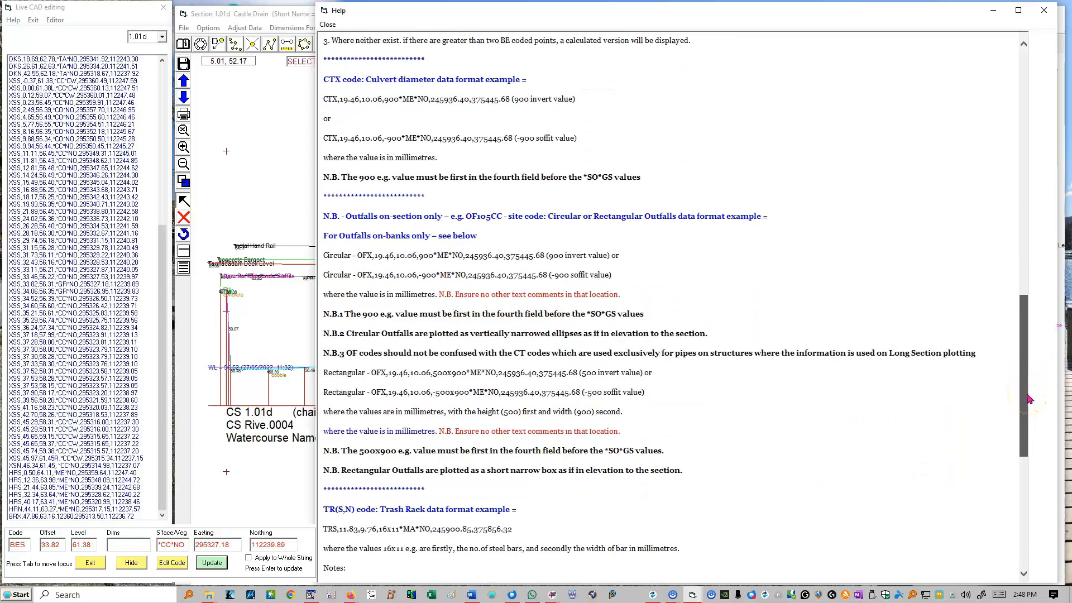
pyautogui.moveTo(1028, 395); pyautogui.dragTo(1026, 393)
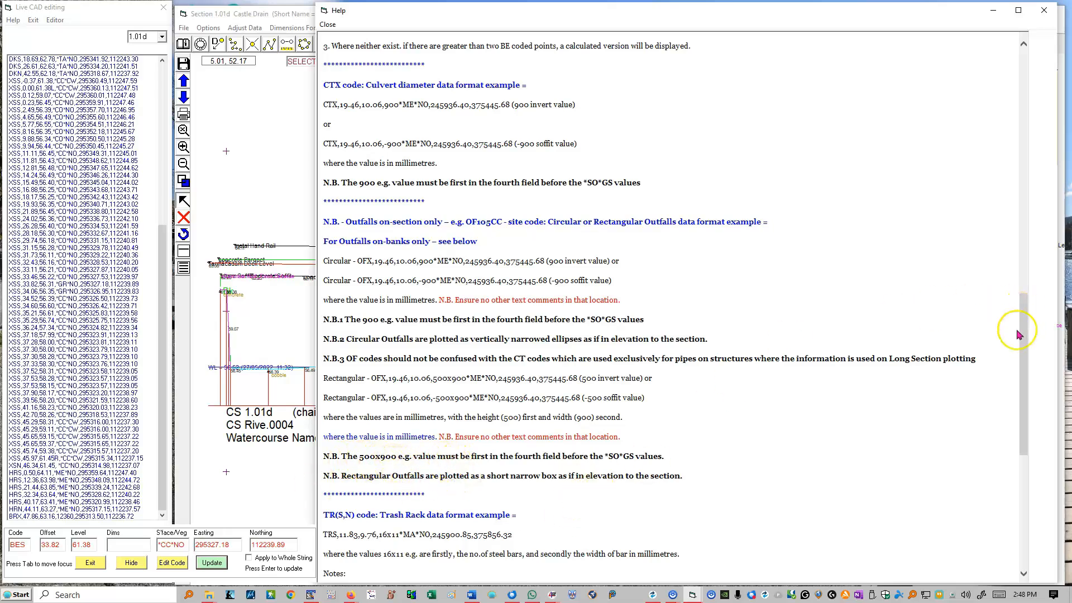
# Read the TR trash rack format and the OF100 site code guidance for outfalls on banks only
pyautogui.moveTo(1026, 325); pyautogui.dragTo(1019, 398)
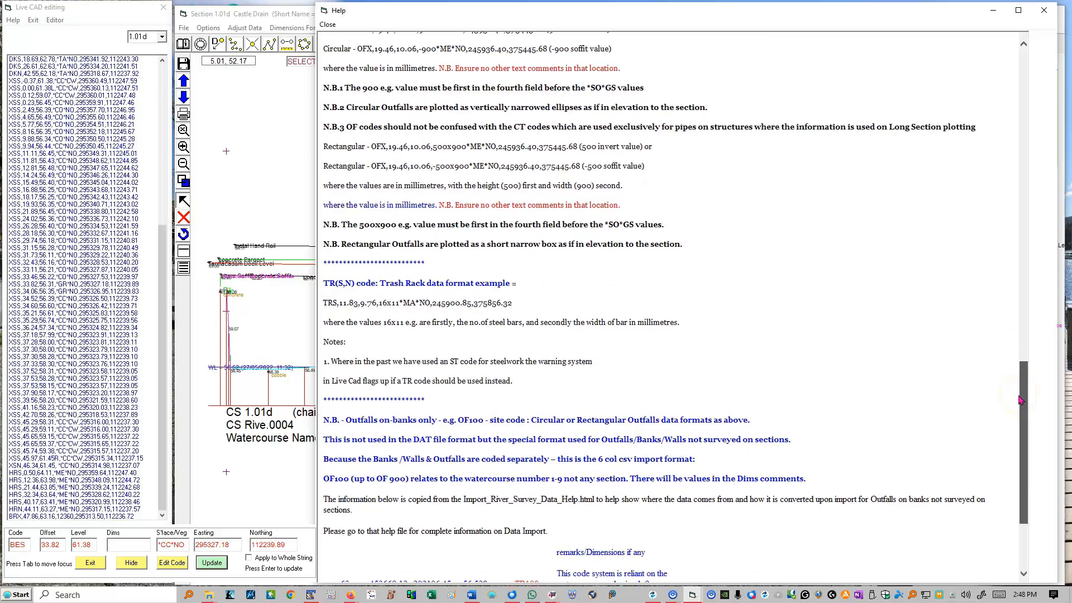
pyautogui.moveTo(1021, 400); pyautogui.dragTo(1020, 398)
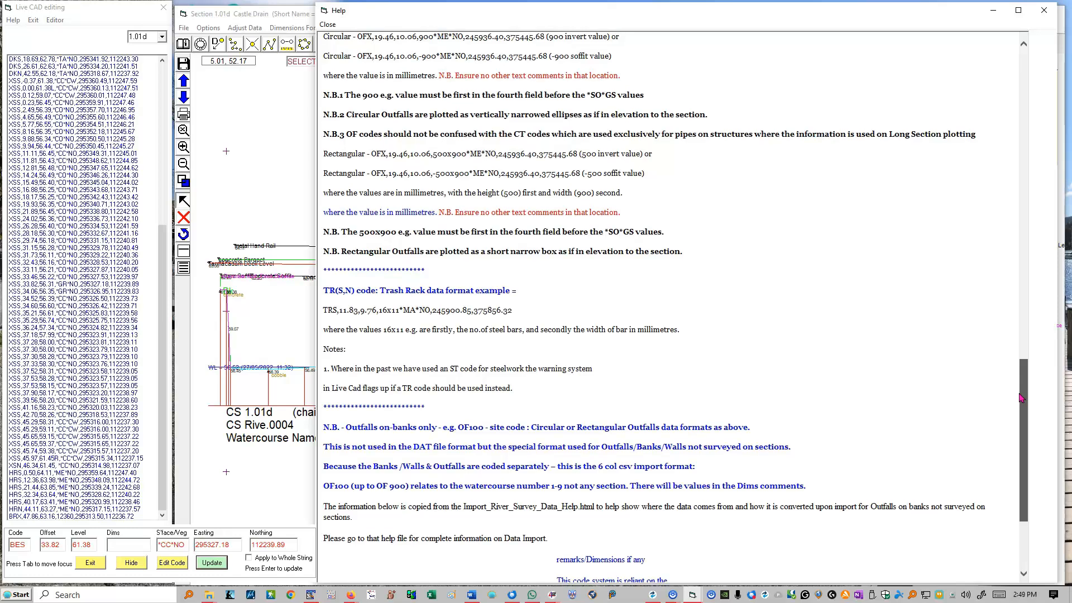
pyautogui.moveTo(1020, 398); pyautogui.dragTo(1020, 396)
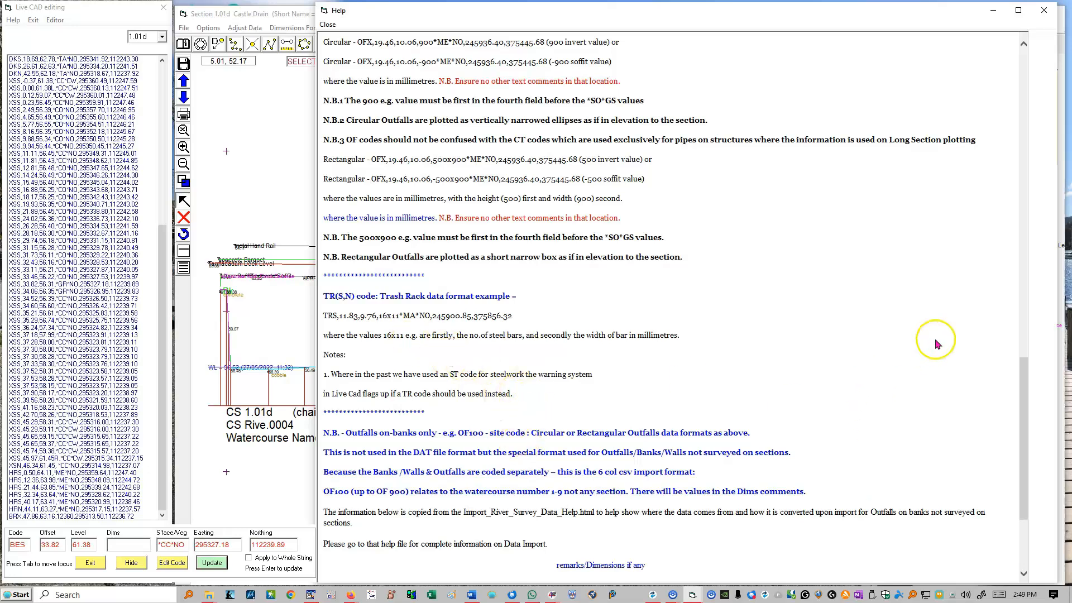
pyautogui.moveTo(1027, 389); pyautogui.dragTo(1024, 450)
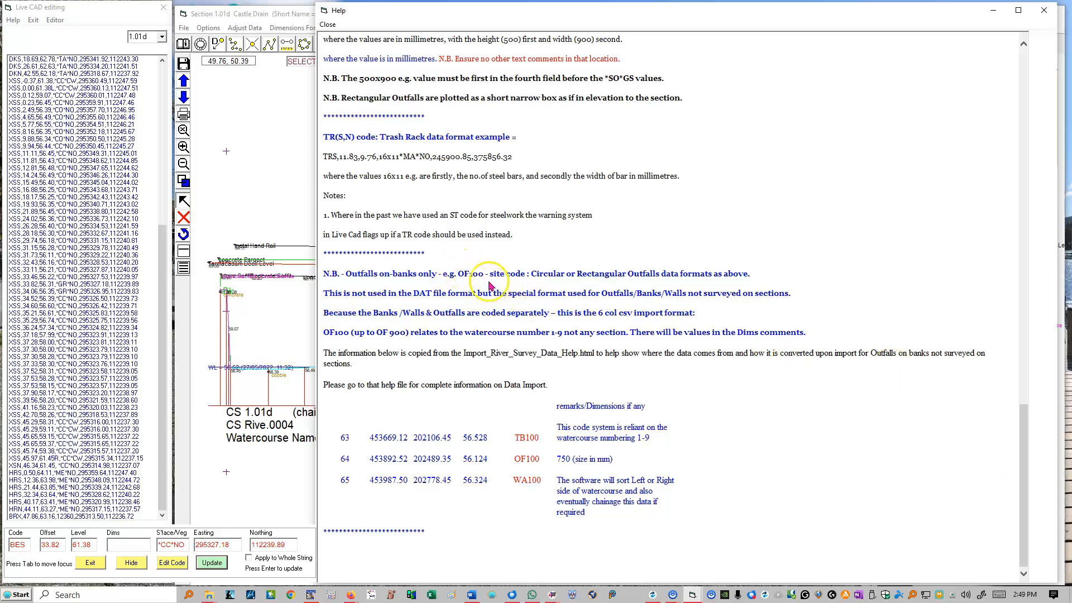
pyautogui.moveTo(483, 275); pyautogui.dragTo(457, 275)
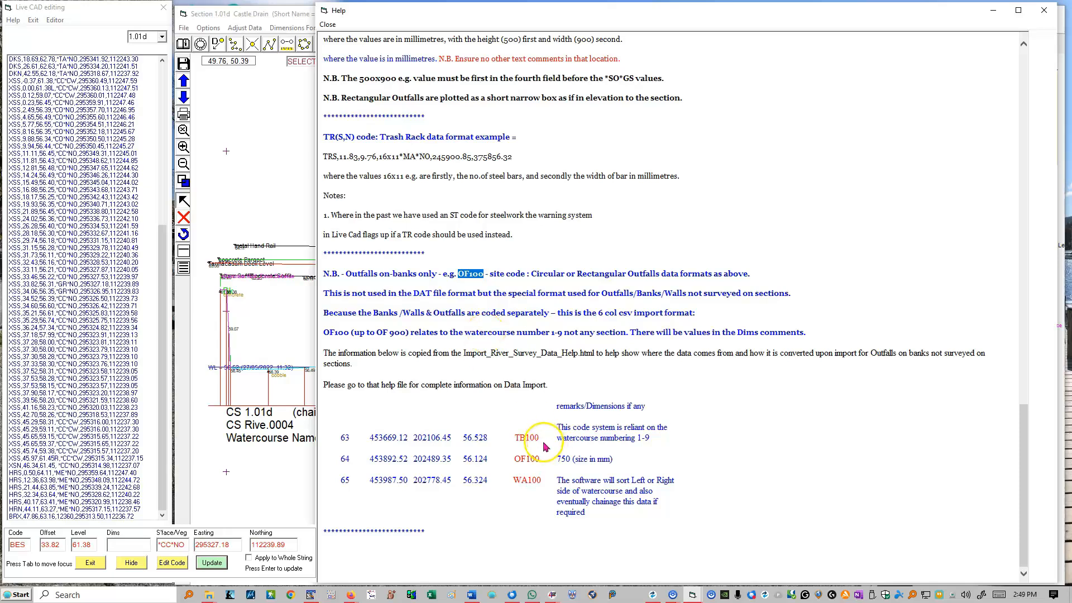
# Read the TB100, OF100 and WA100 import rows with their remarks in the Dimensions Format Guidance, finishing by closing the guidance
pyautogui.moveTo(539, 437); pyautogui.dragTo(515, 440)
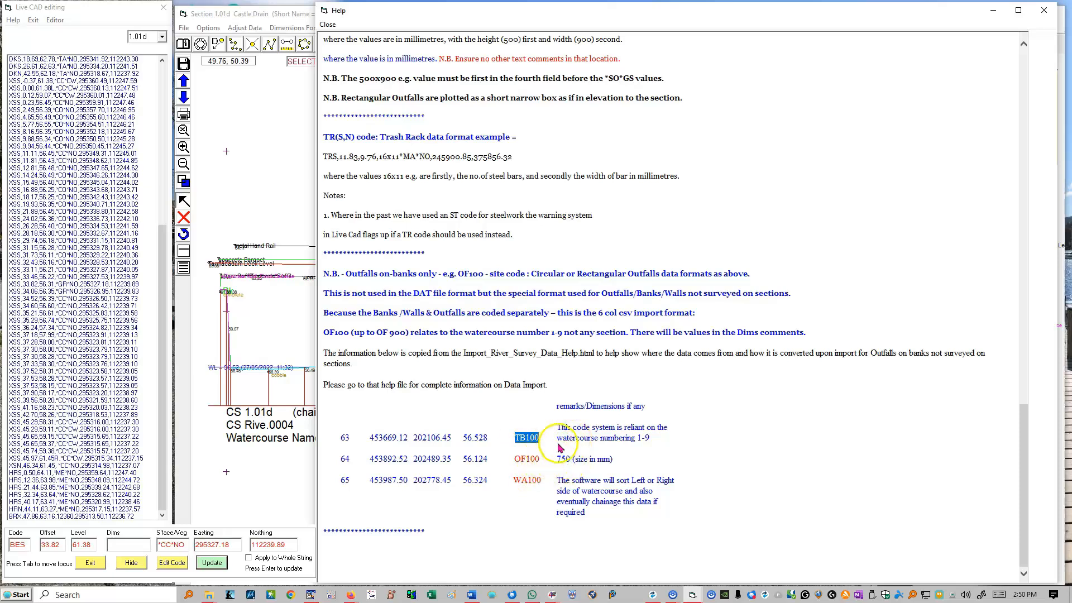
pyautogui.moveTo(615, 459); pyautogui.dragTo(575, 458)
pyautogui.click(616, 523)
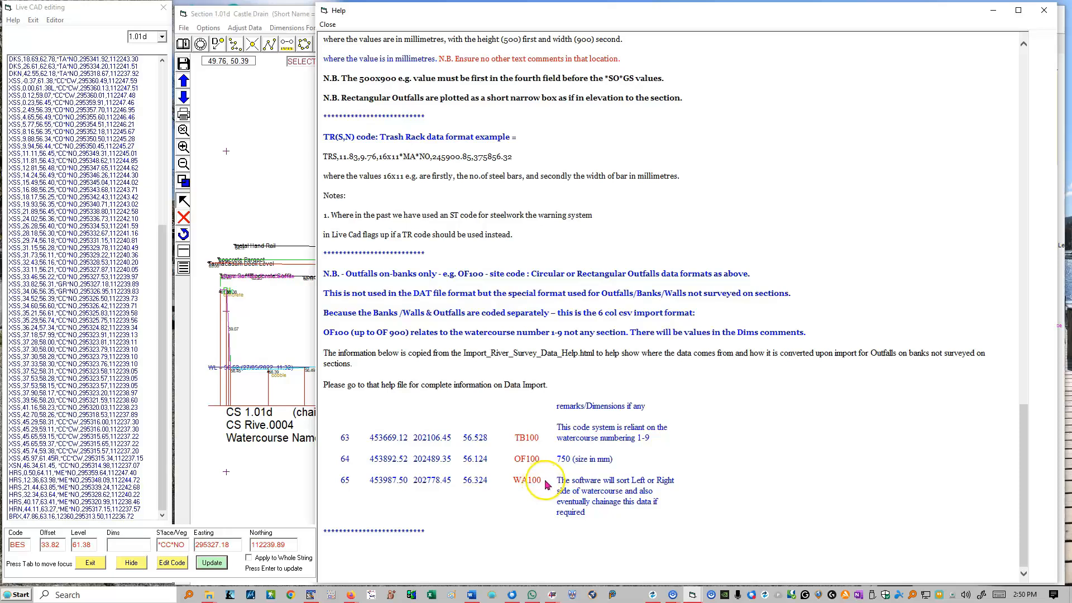
pyautogui.moveTo(587, 519); pyautogui.dragTo(559, 485)
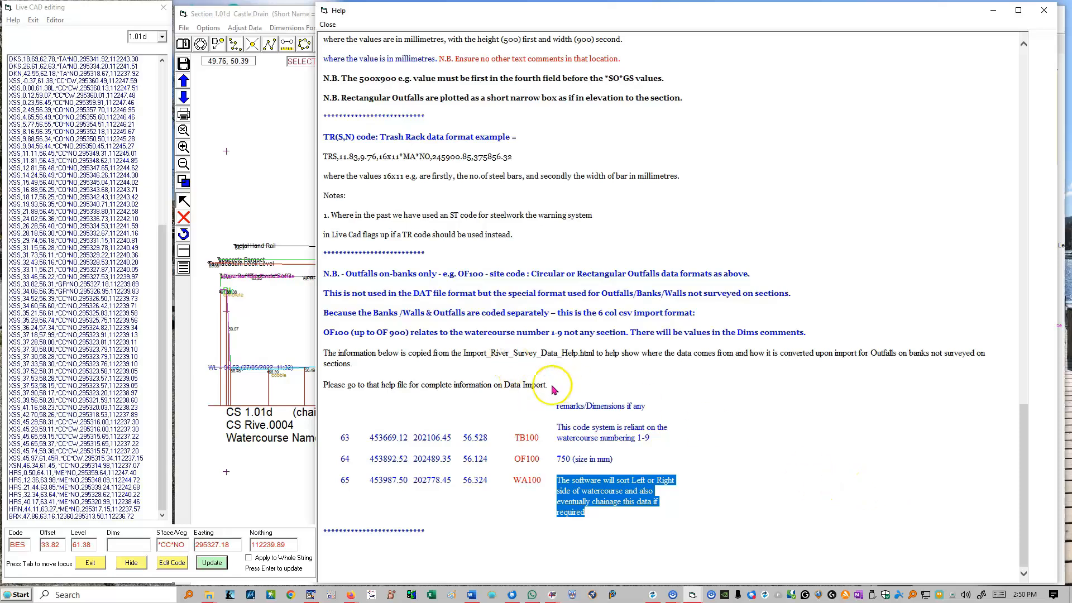
pyautogui.scroll(20, 477, 356)
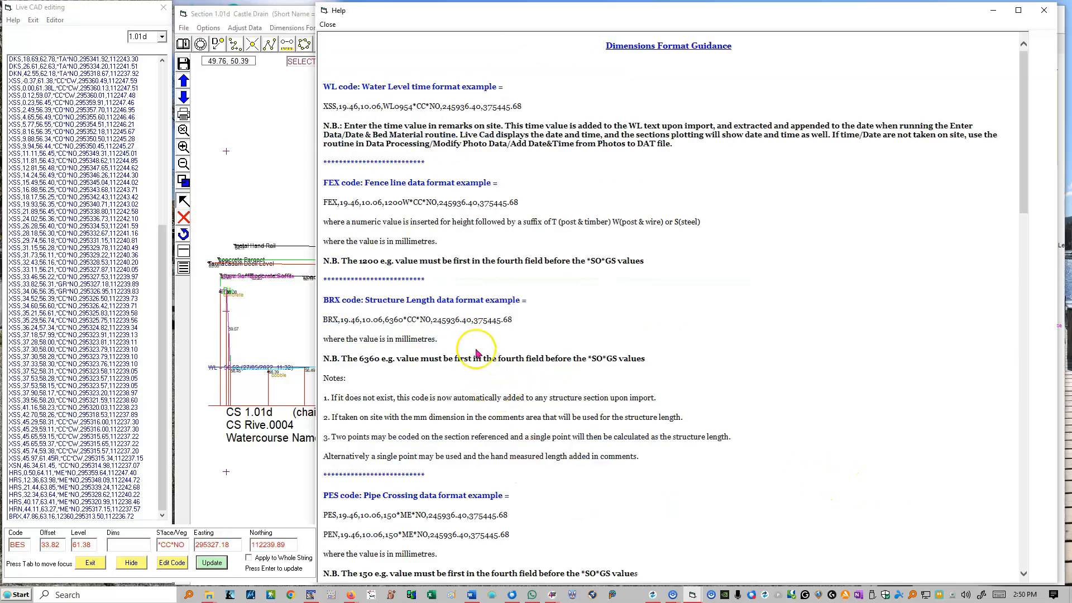
pyautogui.click(329, 25)
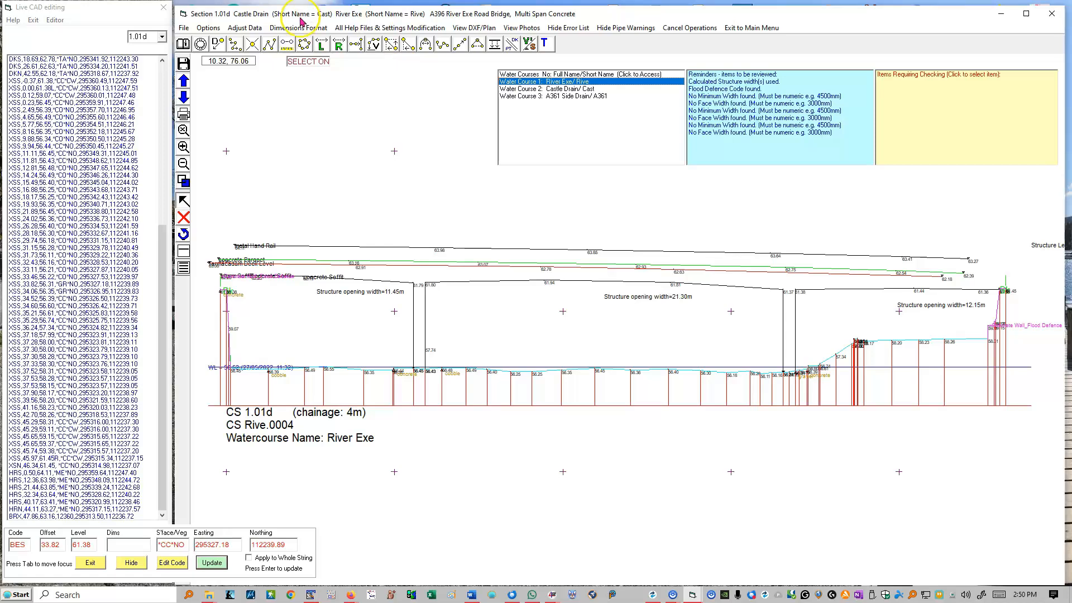
# View the current project folder's data files in File Explorer, then close the folder window
pyautogui.click(391, 27)
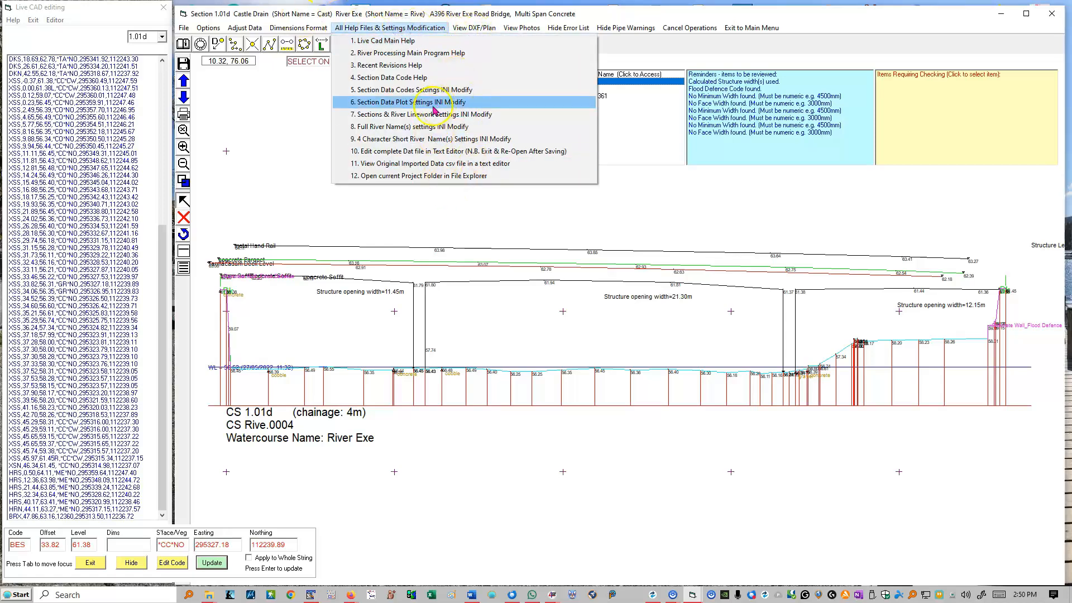
pyautogui.click(446, 176)
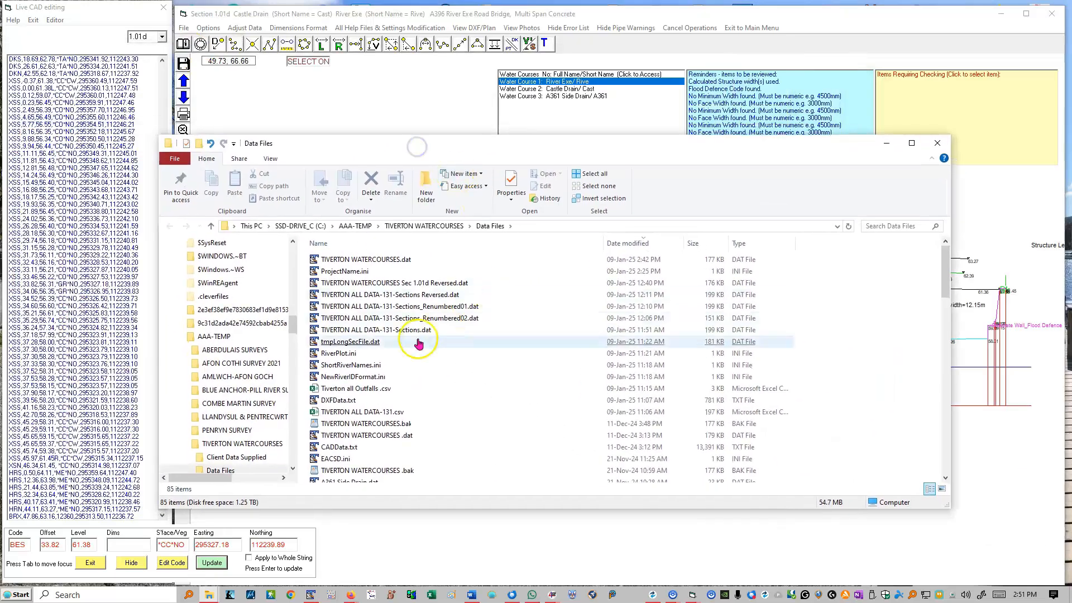
pyautogui.click(937, 144)
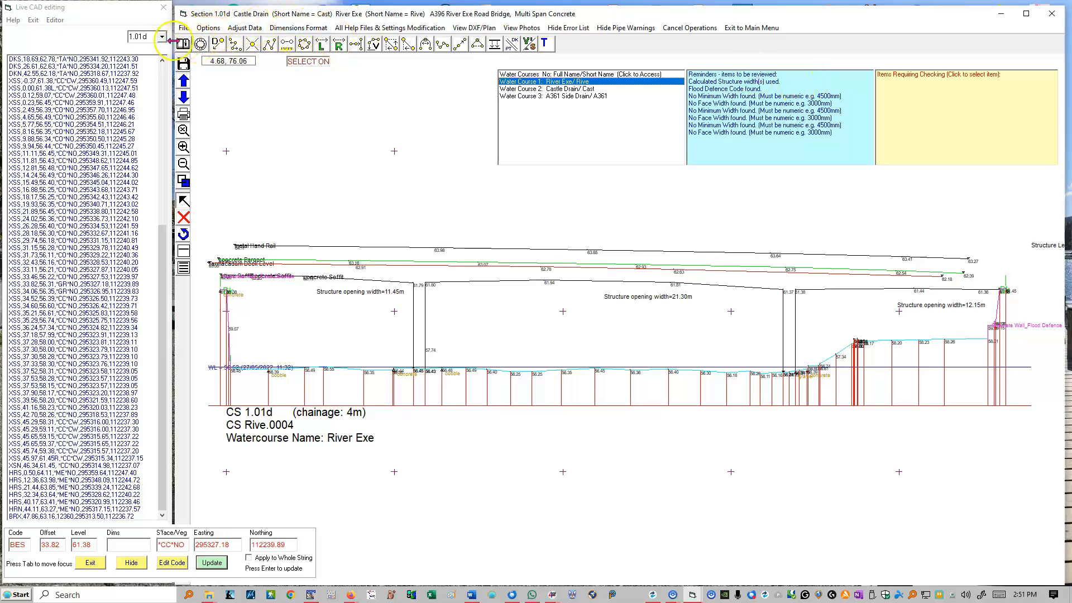
# Hide the vertical level lines and the datum line on the section 1.01d plot
pyautogui.click(200, 43)
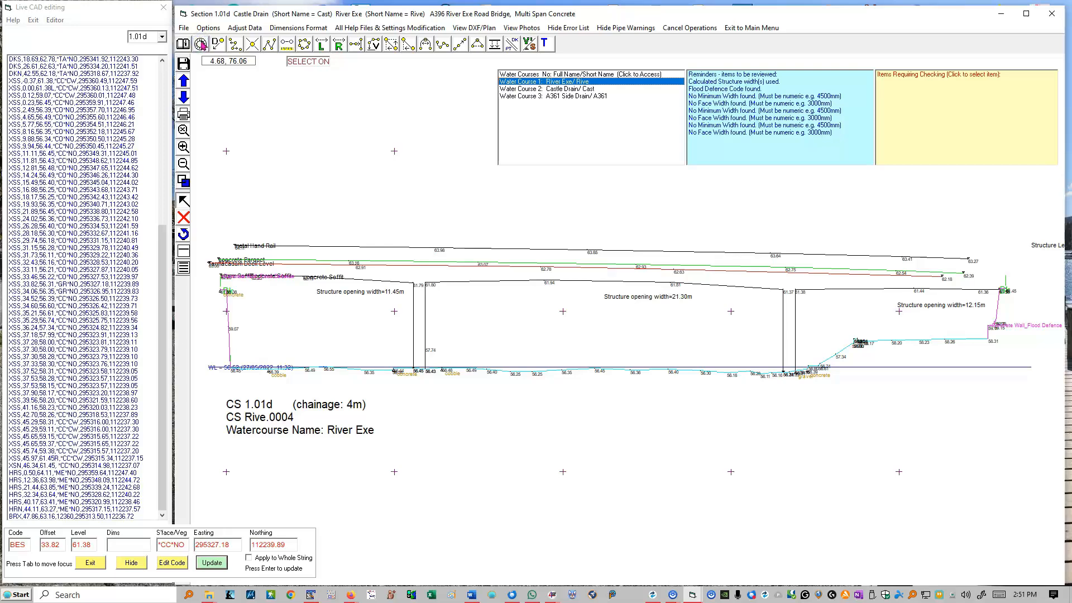
# Look through the Live CAD Editing Help from the layout overview to the Soft Bed and Hard Bed notes, then close it
pyautogui.click(182, 44)
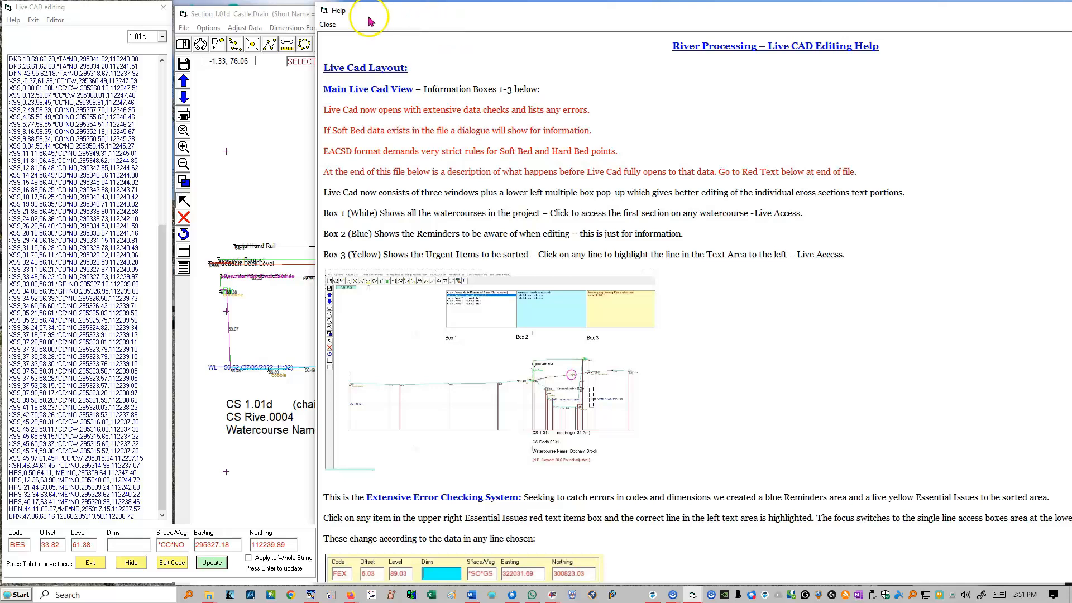
pyautogui.scroll(-20, 494, 181)
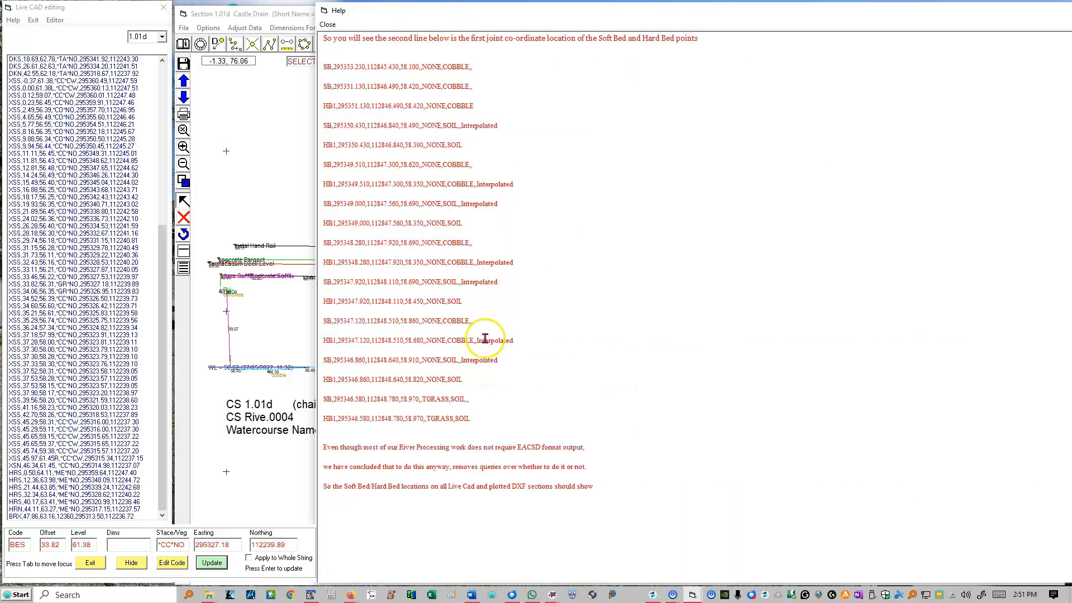
pyautogui.scroll(20, 480, 360)
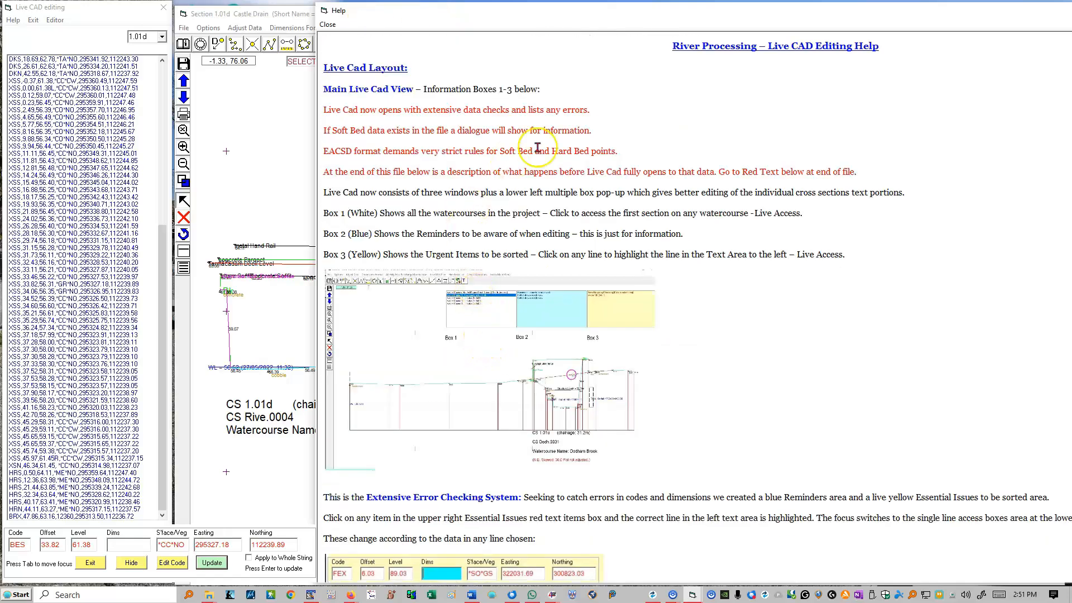
pyautogui.moveTo(1045, 14); pyautogui.dragTo(798, 40)
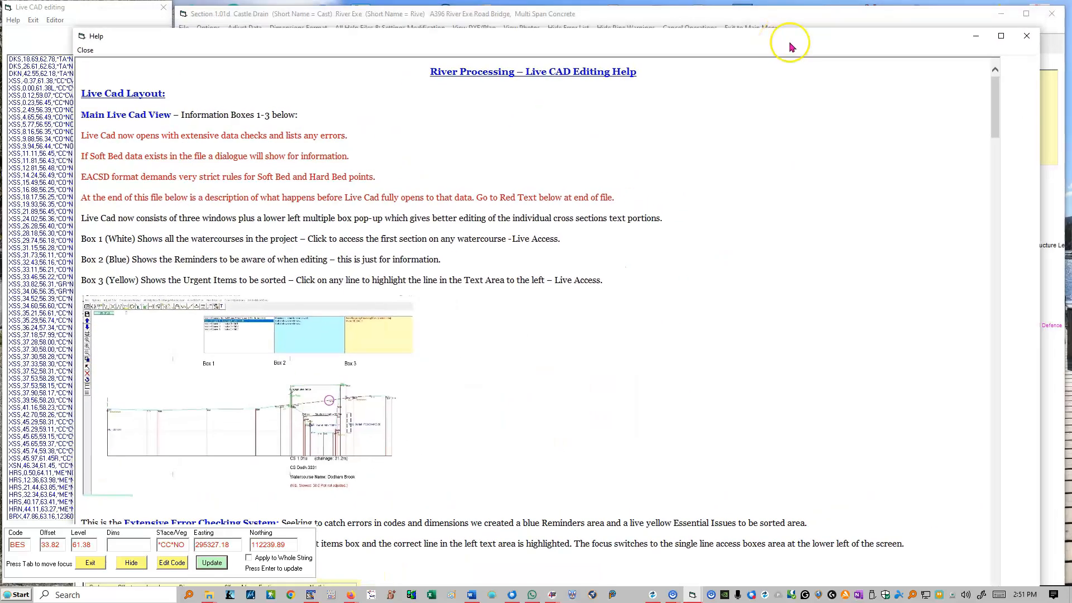
pyautogui.click(1026, 36)
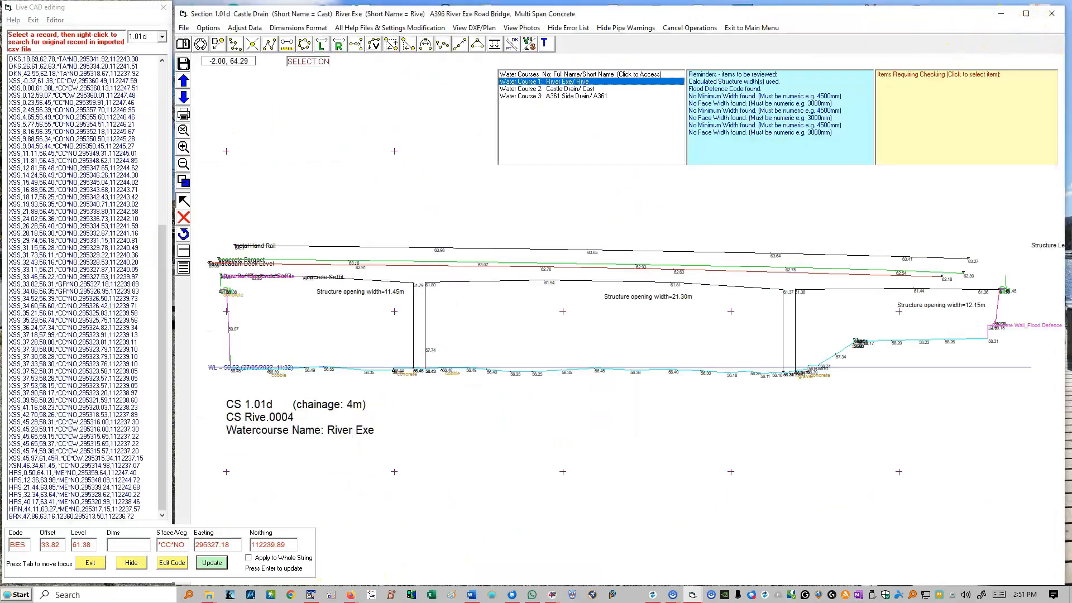